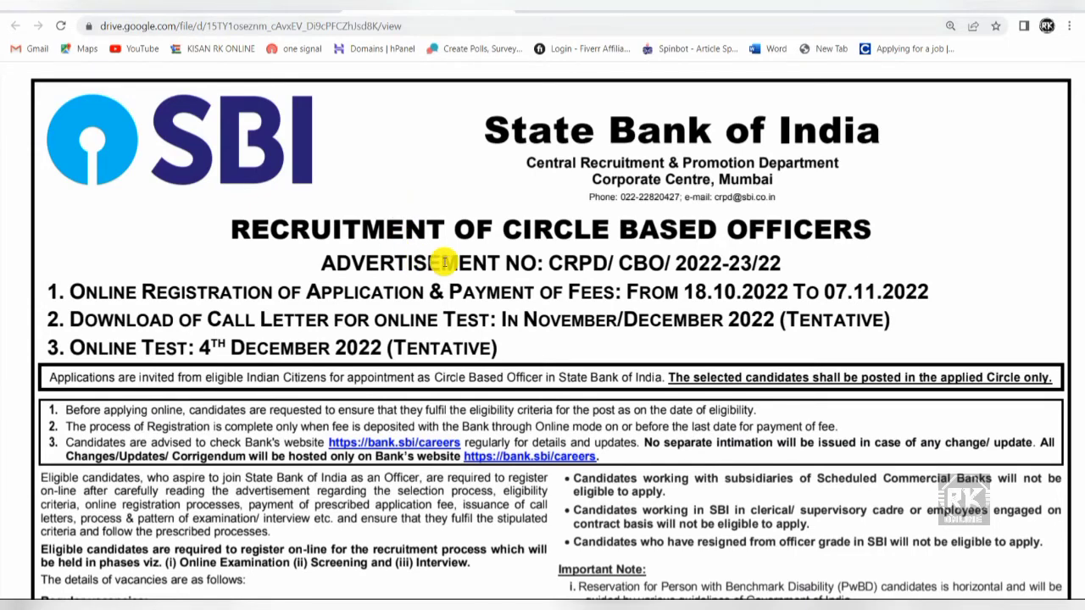
Review the important events for the Circle Based Officers recruitment and open the new registration form.
scroll(453, 267, down, 1)
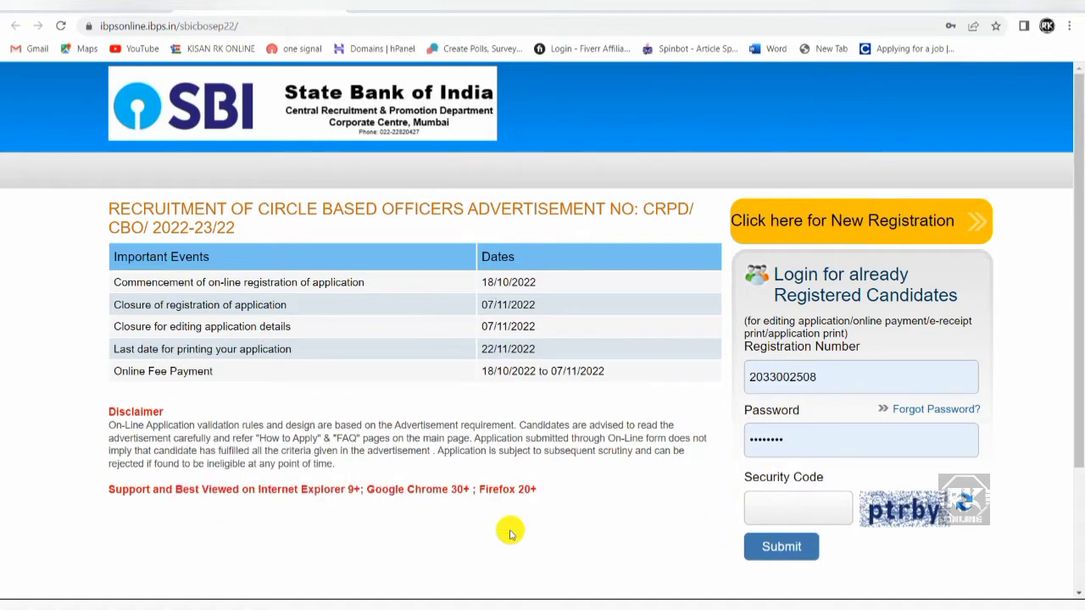
click(111, 256)
drag(126, 259, 184, 271)
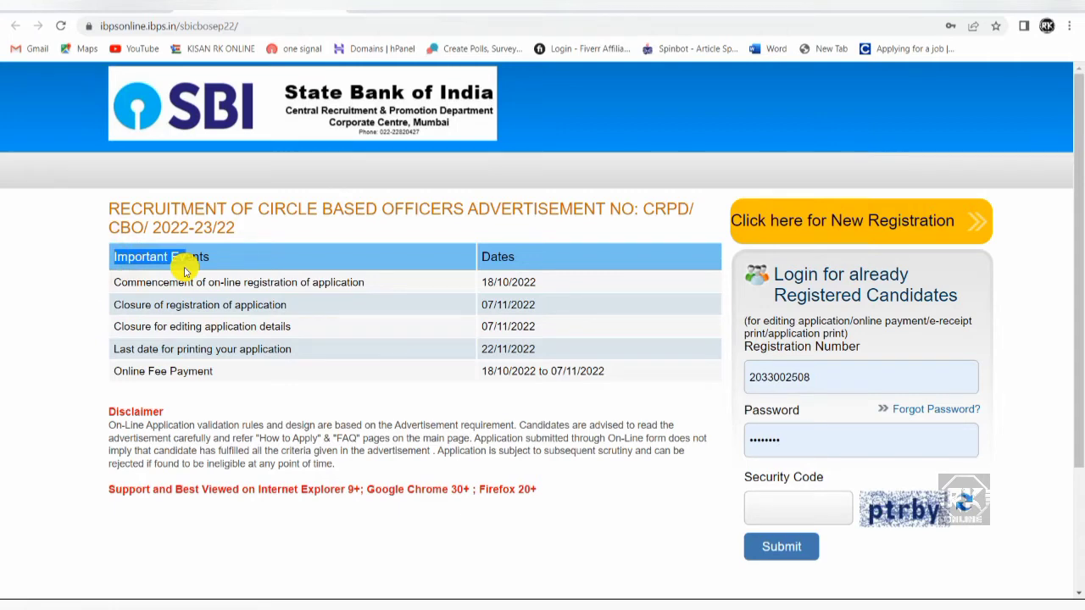
drag(185, 270, 188, 271)
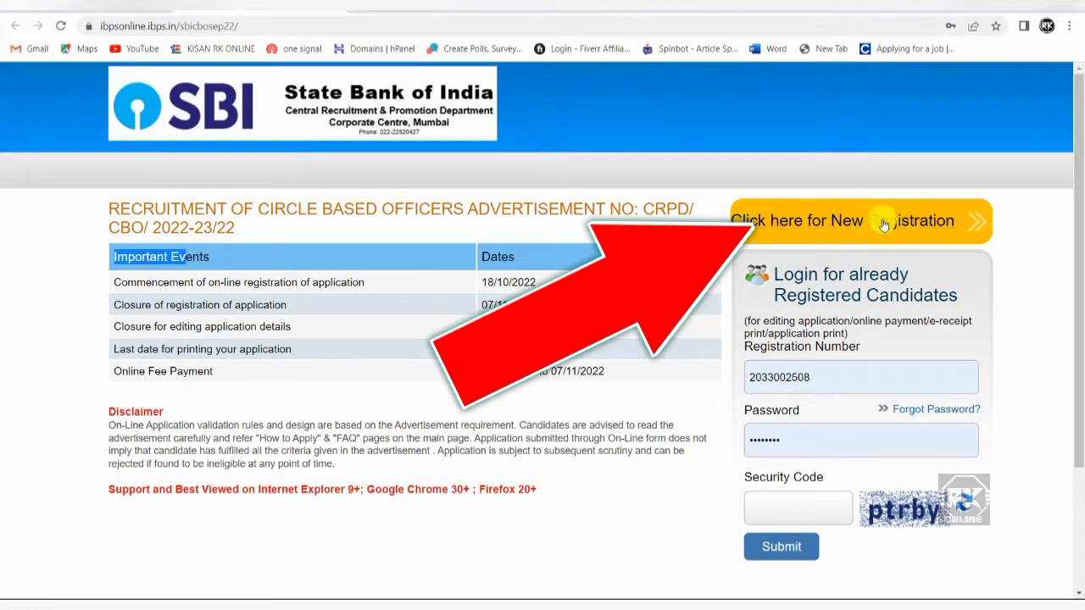
click(829, 223)
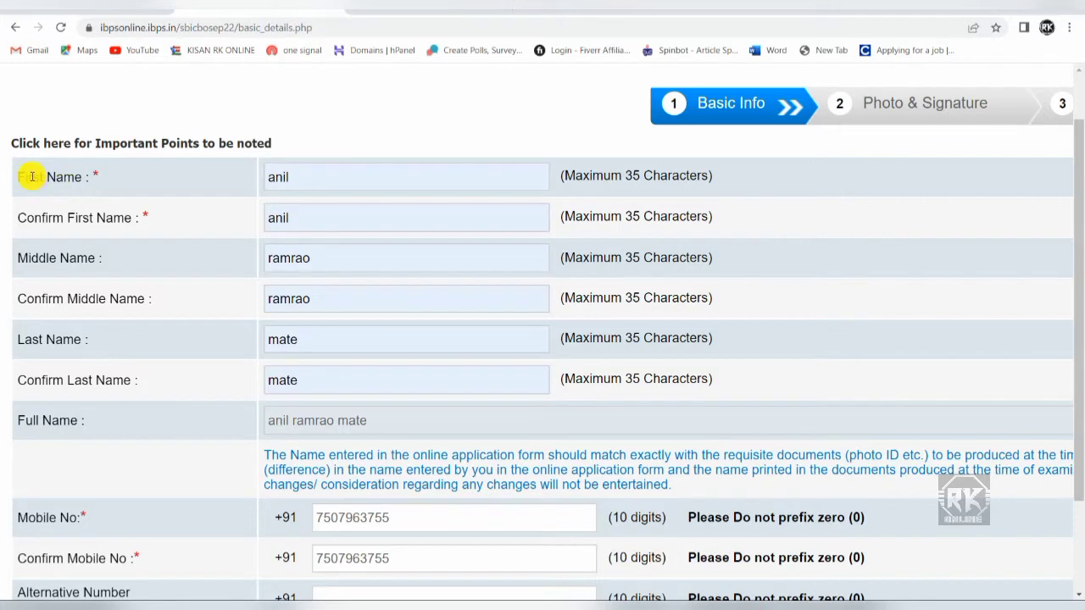
Review the filled-in name, mobile number, email and security code fields and the available email domains on the basic info form.
scroll(291, 220, down, 1)
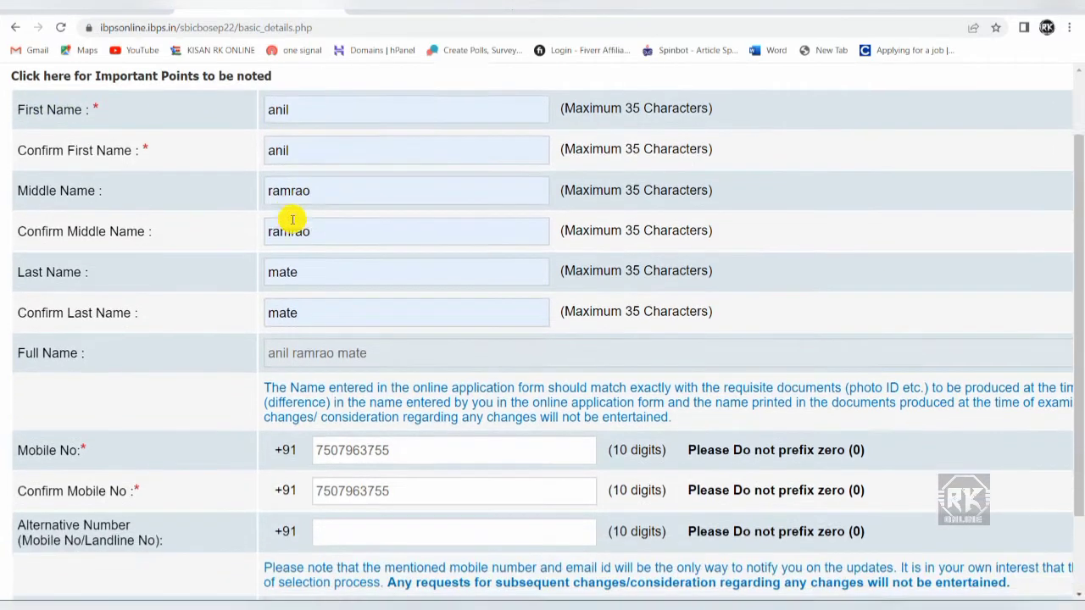
click(310, 221)
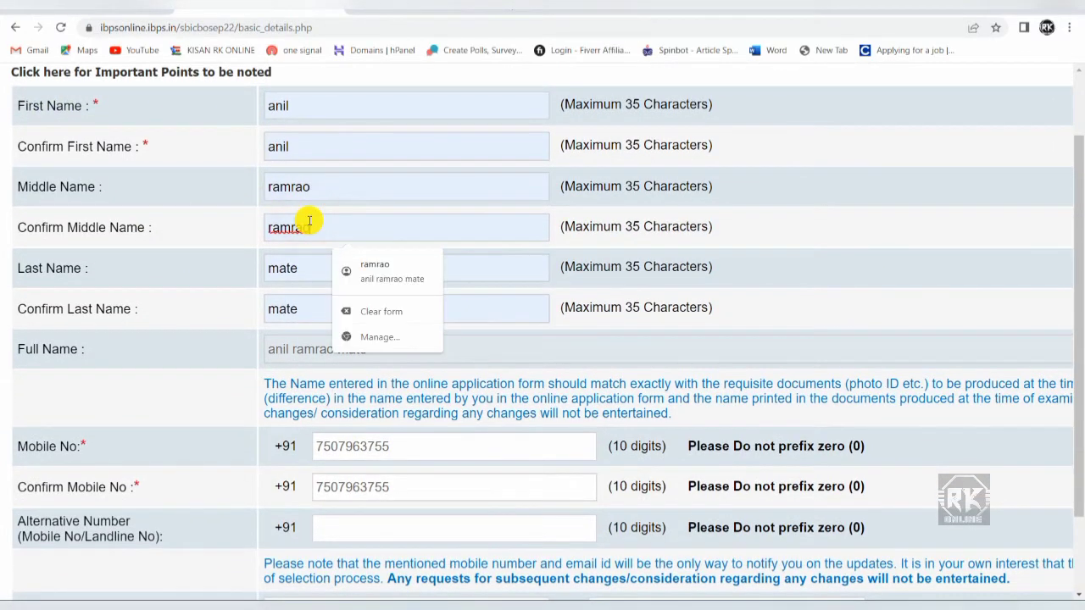
scroll(201, 234, down, 2)
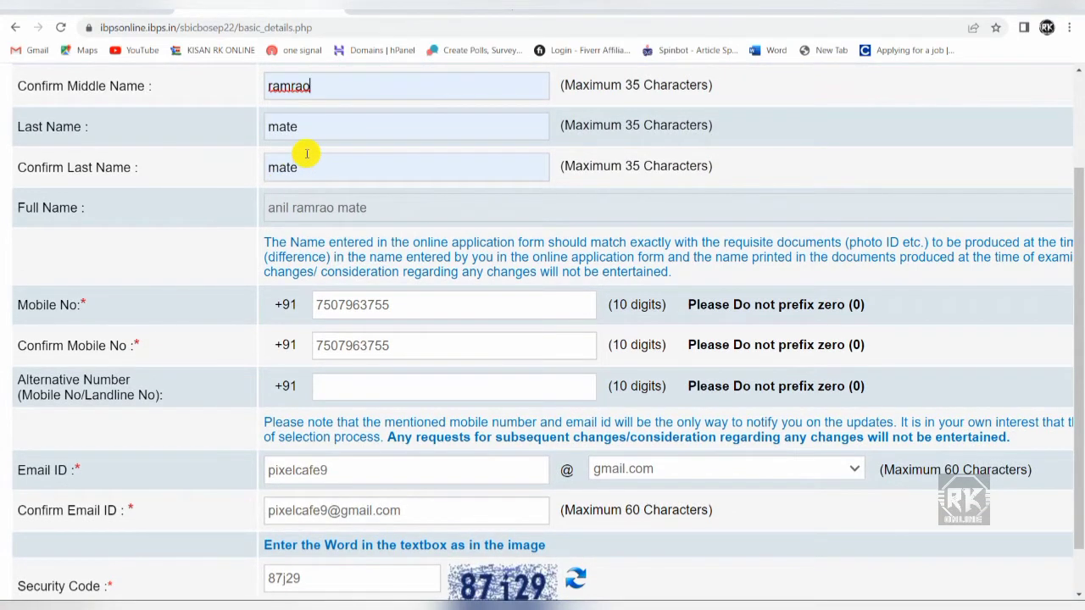
scroll(306, 154, down, 2)
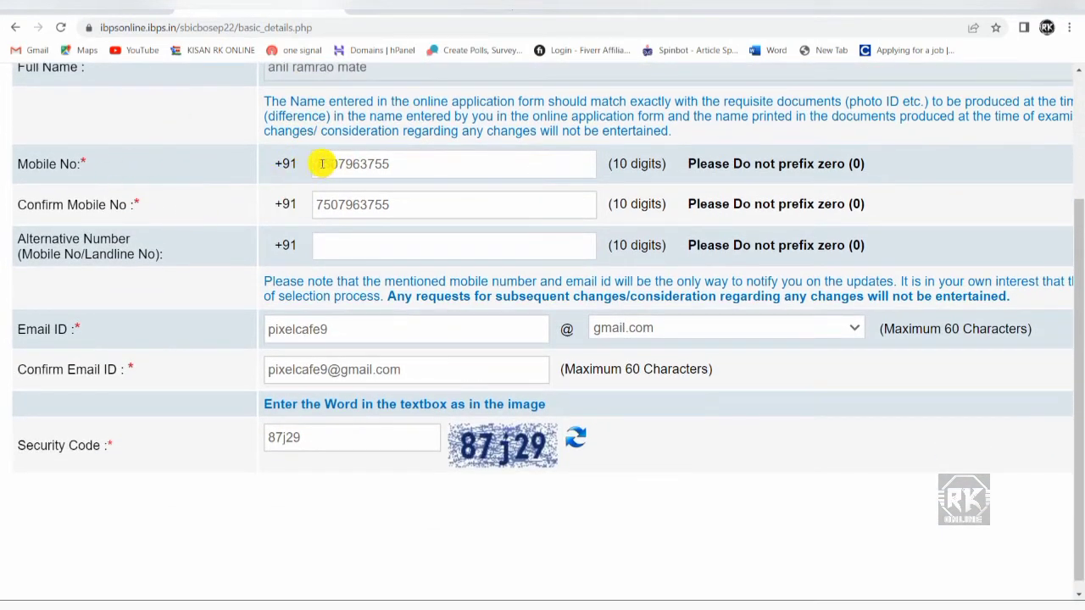
drag(322, 163, 395, 208)
scroll(395, 208, down, 1)
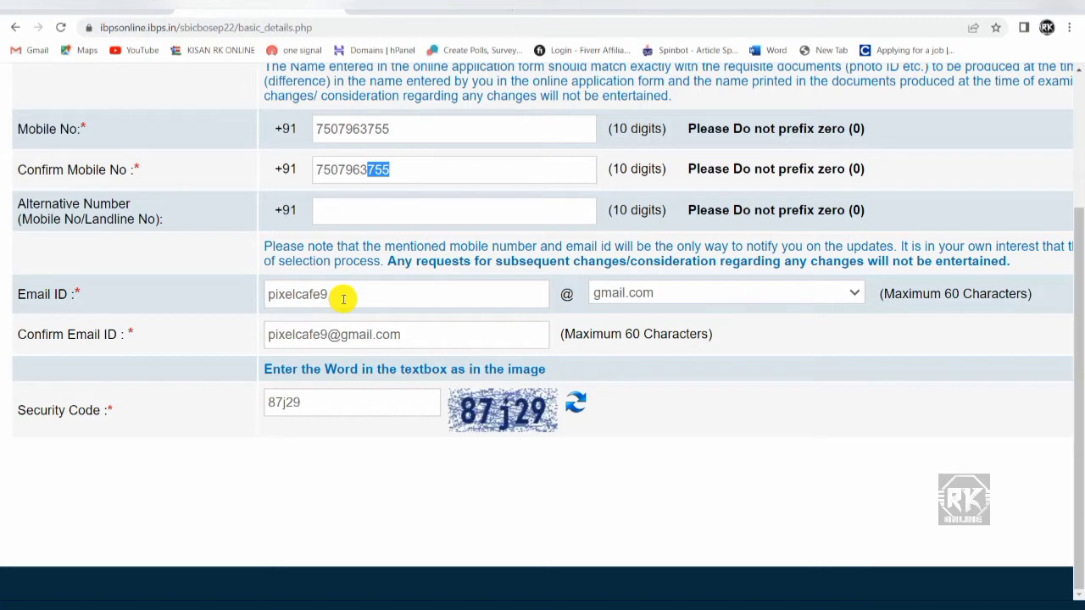
click(719, 293)
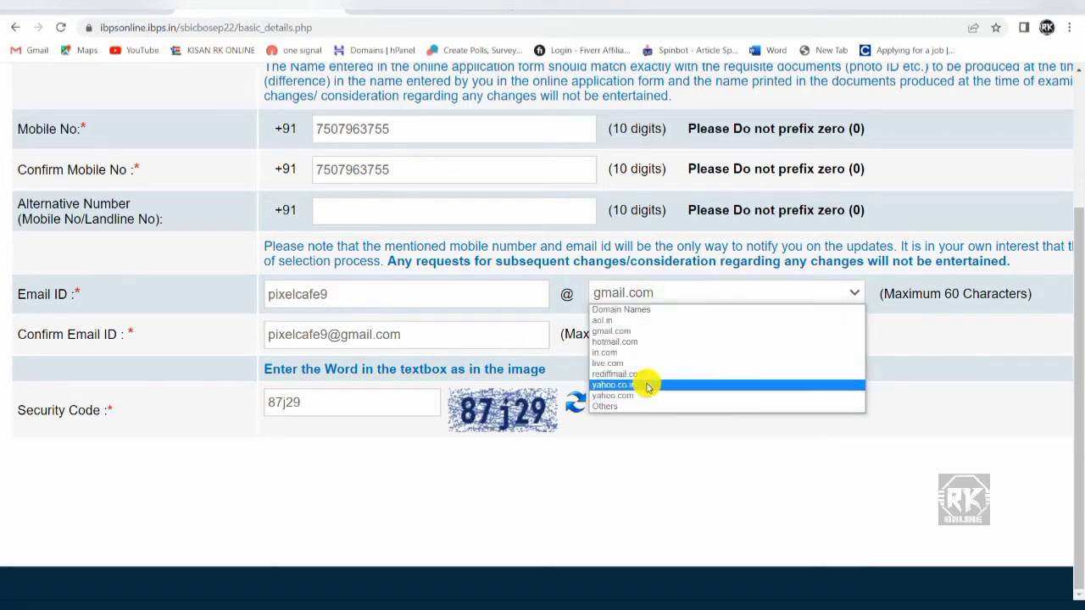
click(637, 428)
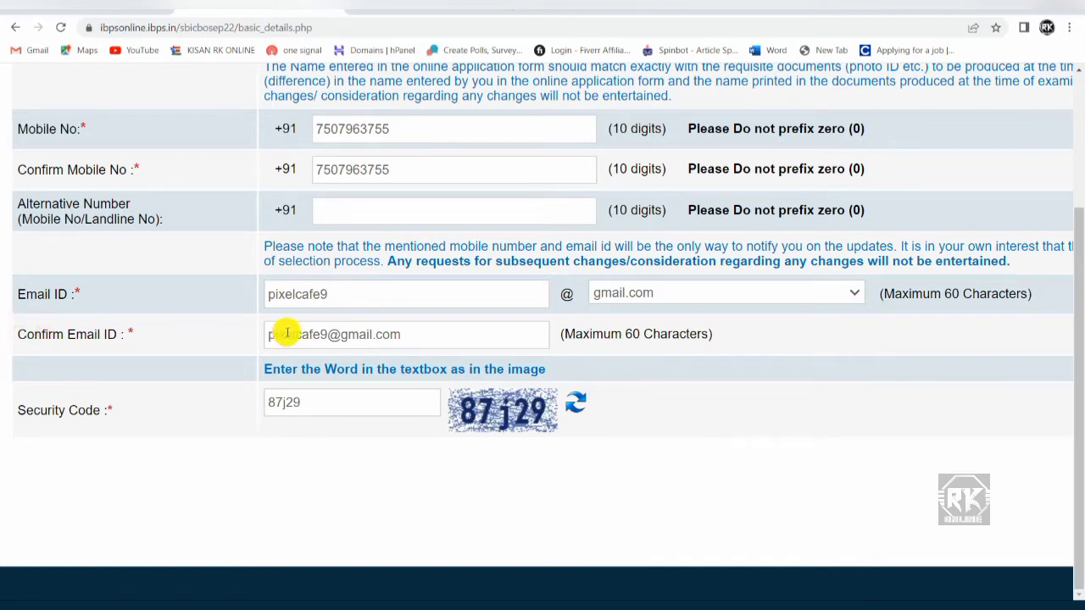
drag(294, 333, 301, 332)
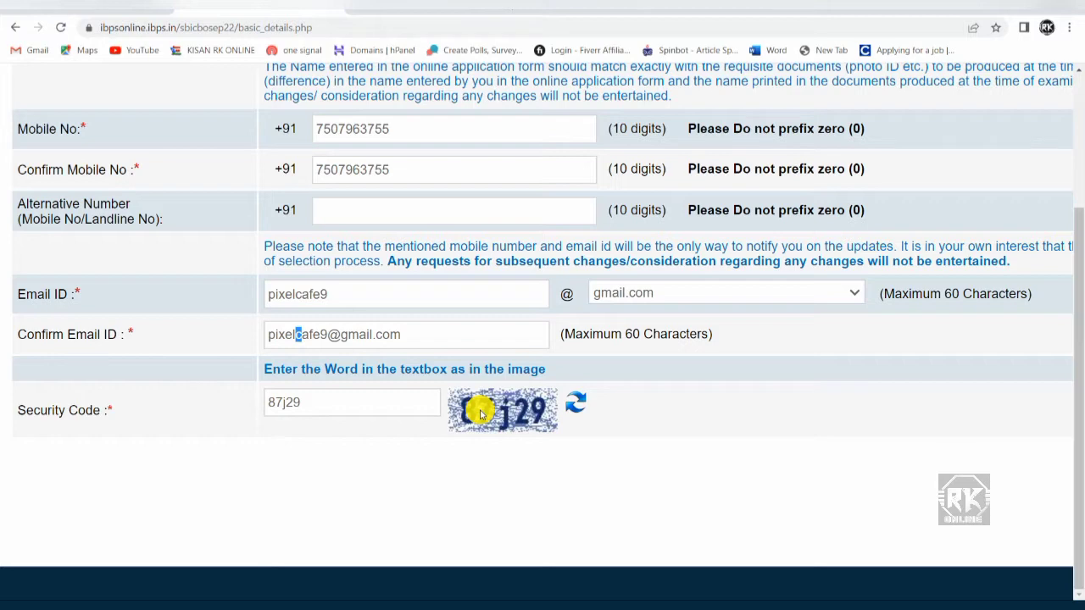
Save the basic info, confirm that the entered data is correct and proceed to the photo and signature stage.
key(ctrl+minus)
key(ctrl+minus)
key(ctrl+minus)
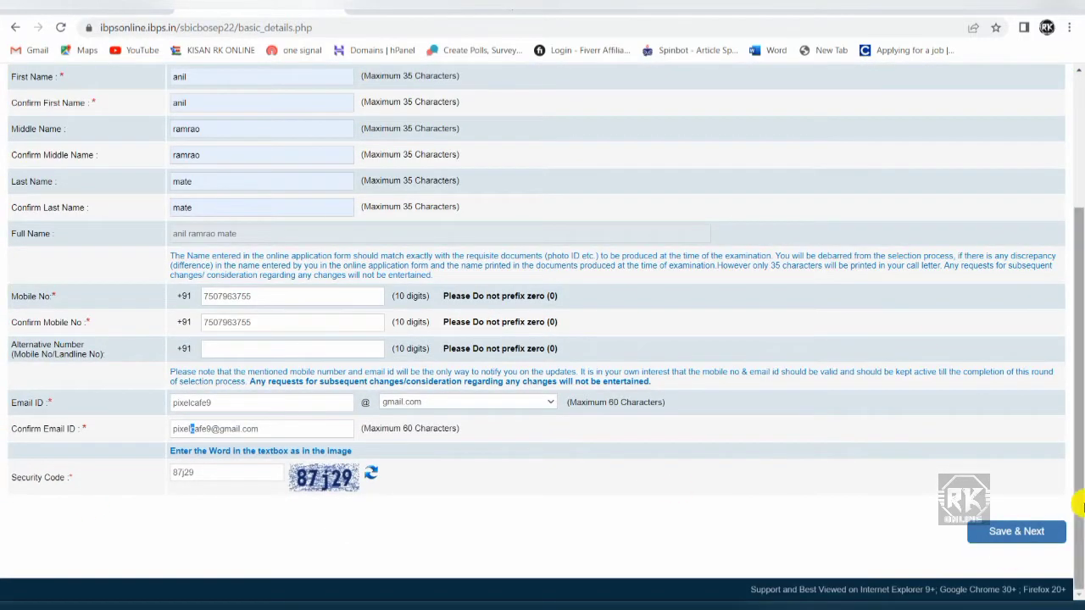
click(1016, 535)
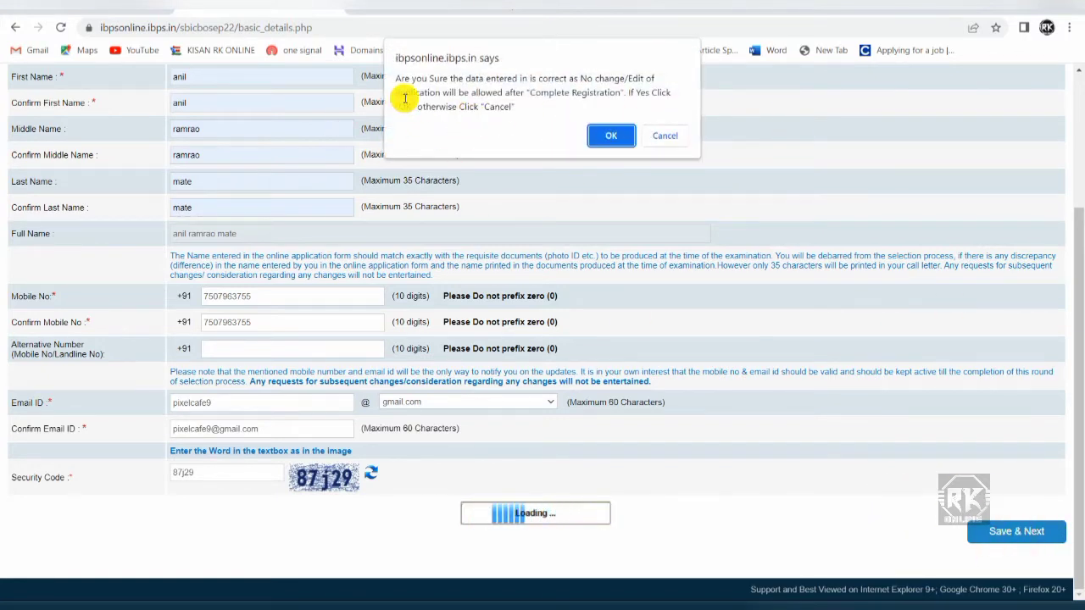
click(612, 135)
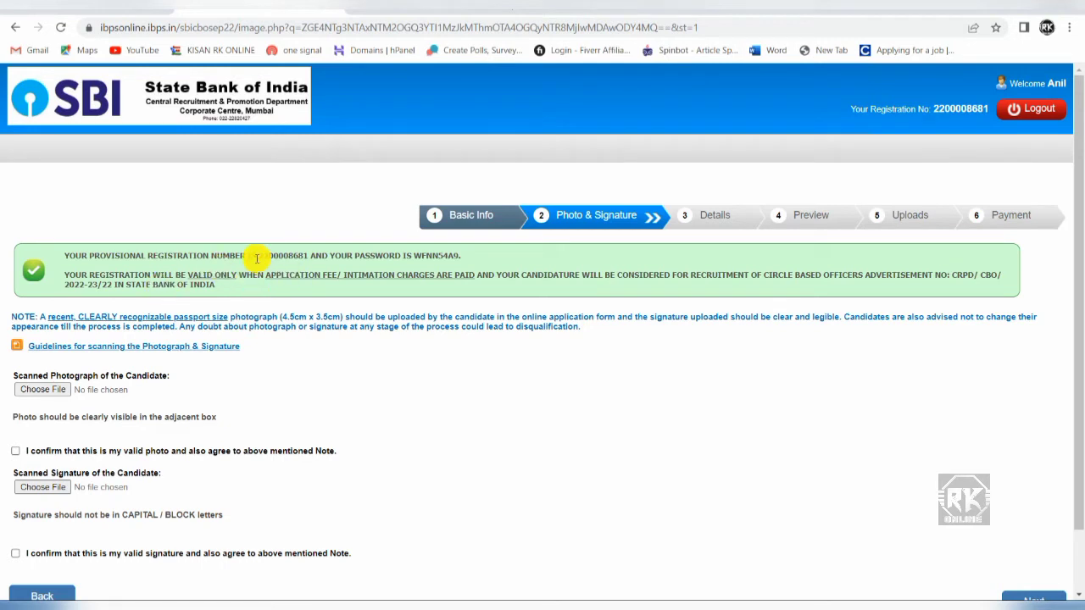
Examine the provisional registration details and the upload fields for the candidate's scanned photograph and signature.
drag(258, 255, 291, 264)
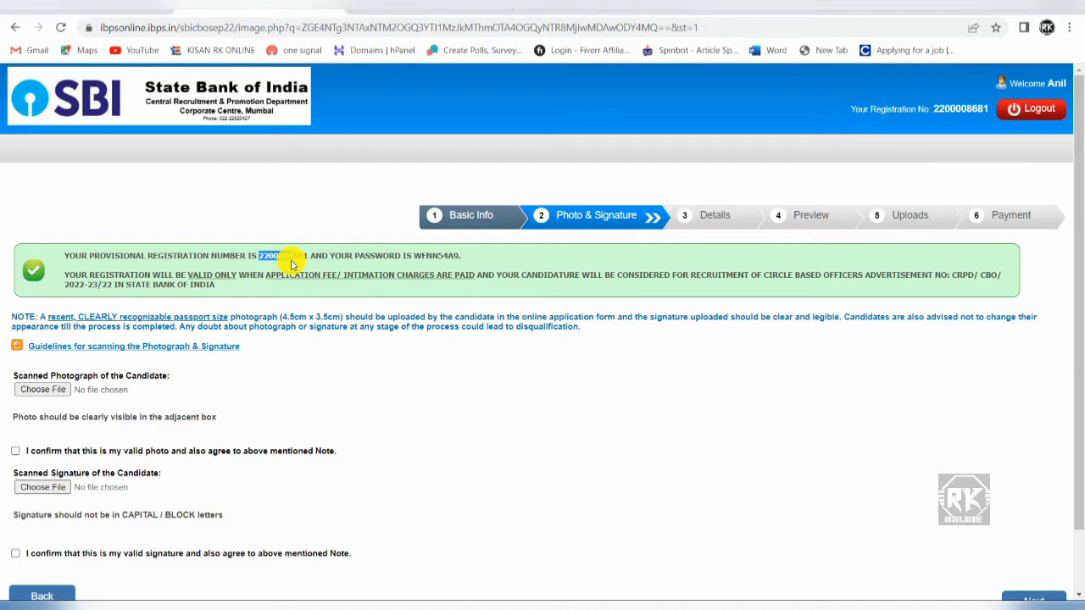
scroll(290, 258, down, 2)
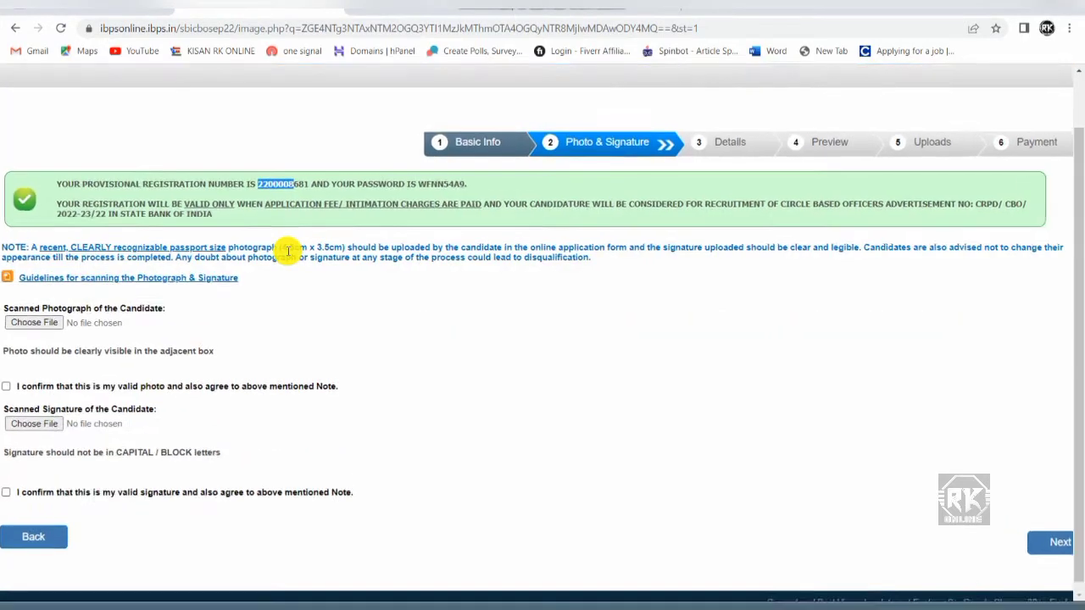
ctrl+scroll(289, 251, up, 5)
scroll(288, 251, left, 3)
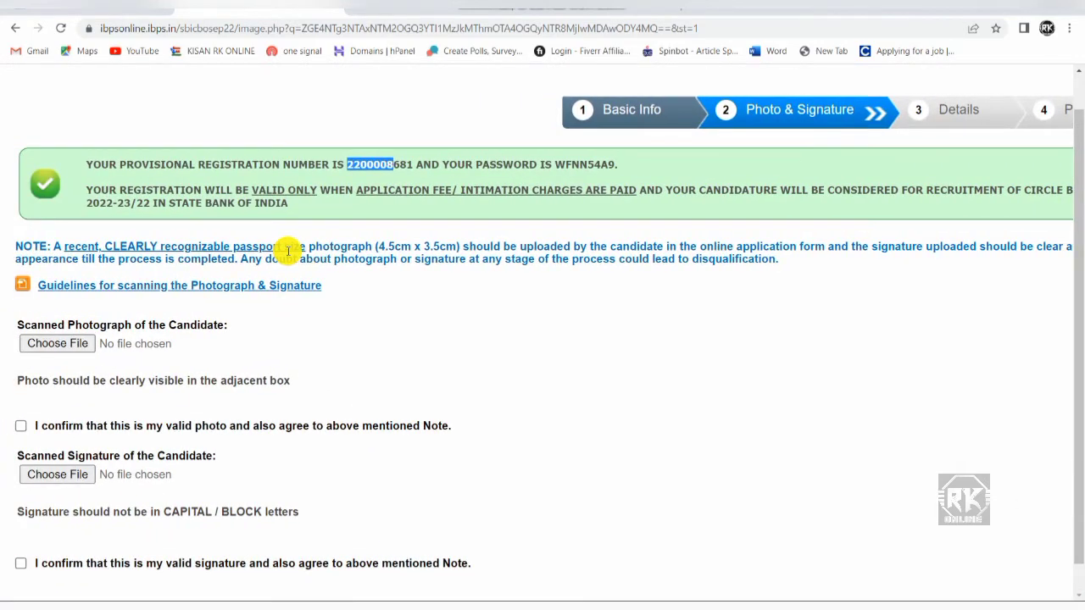
ctrl+scroll(288, 251, up, 4)
scroll(286, 249, left, 3)
scroll(287, 249, down, 3)
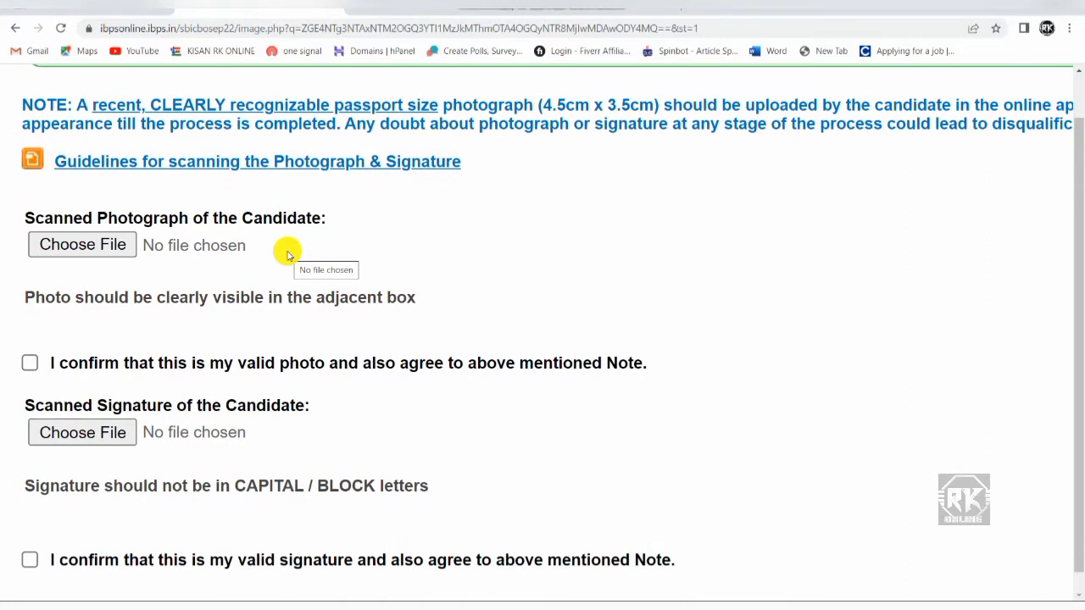
Open the guidelines for scanning the photograph and signature and check the photograph's file size requirement.
scroll(287, 254, down, 1)
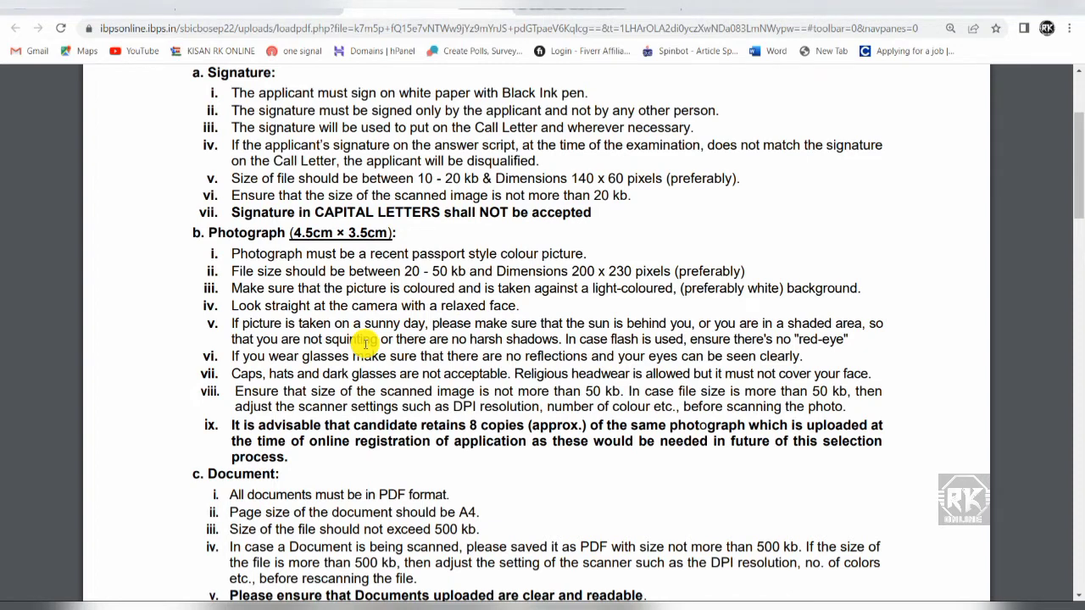
scroll(472, 354, up, 2)
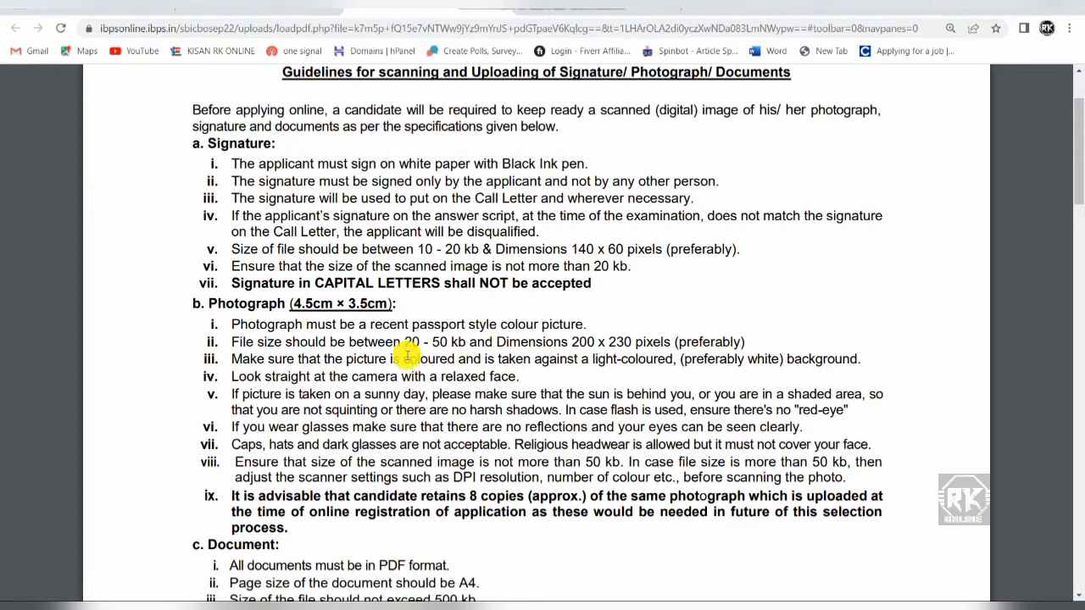
drag(329, 344, 381, 347)
click(380, 347)
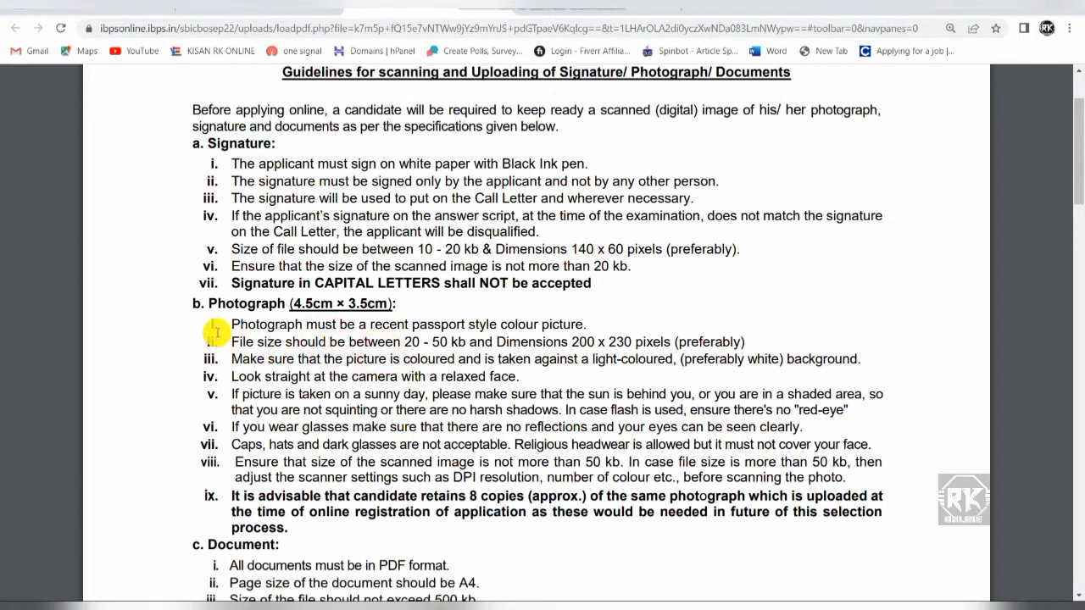
double_click(246, 305)
click(367, 341)
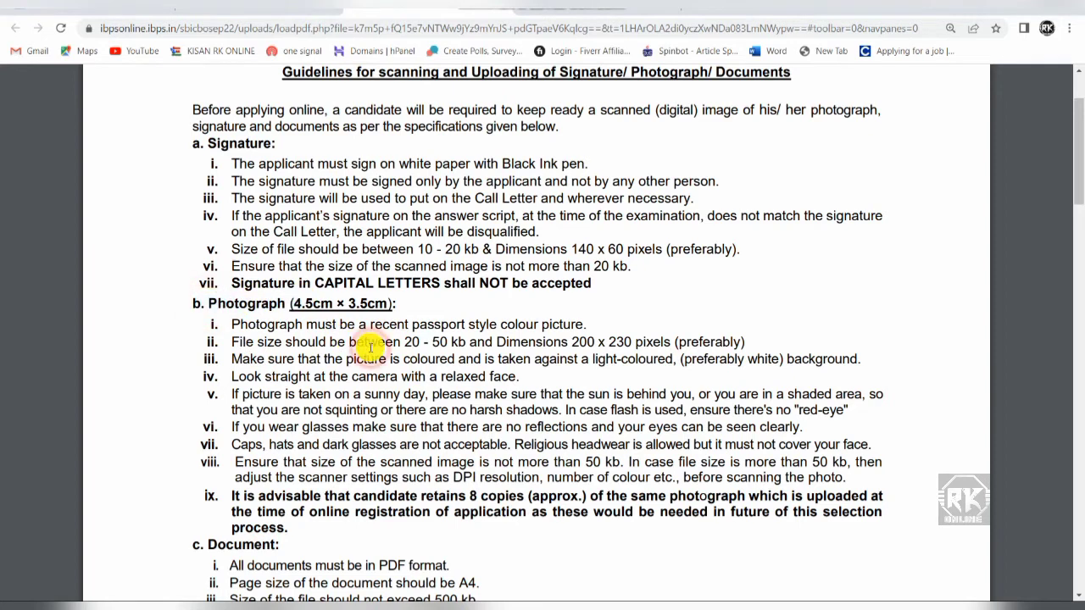
drag(412, 339, 441, 341)
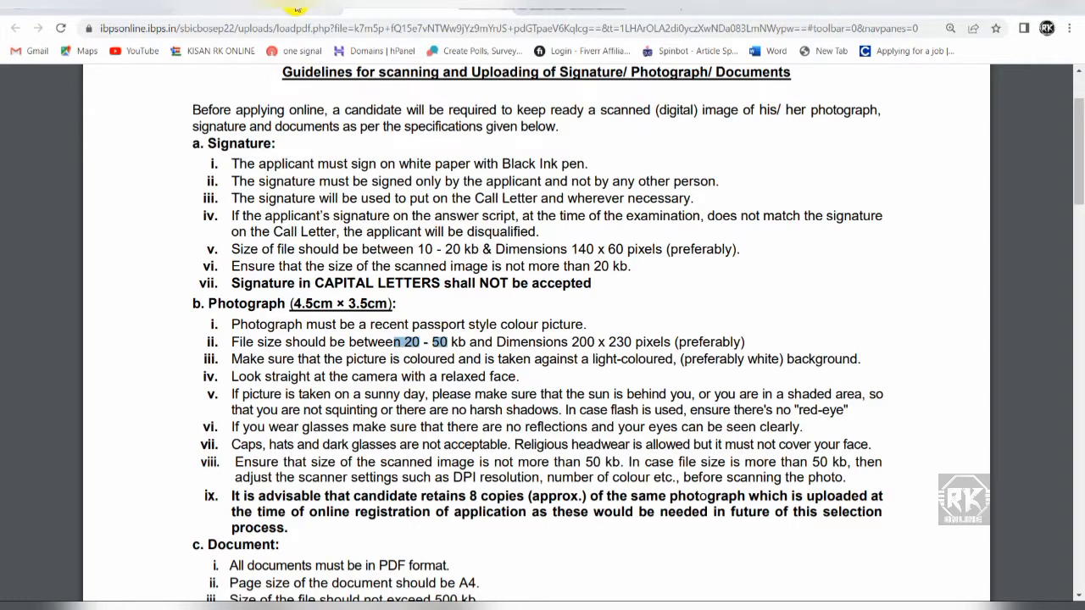
Return to the application form, upload the rr image as the candidate's scanned photograph and confirm it as valid.
click(288, 10)
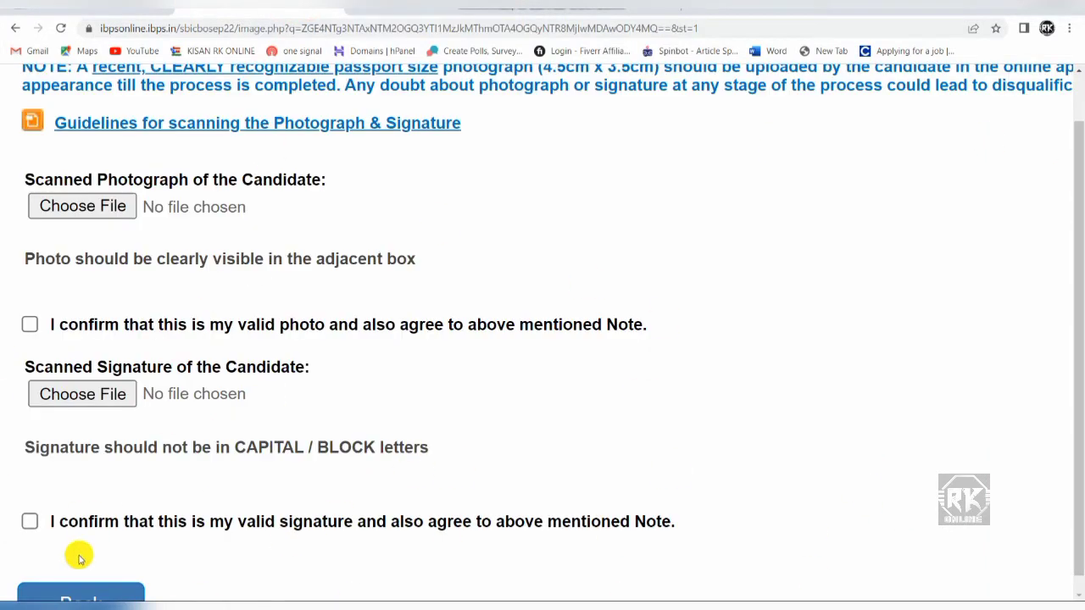
click(88, 213)
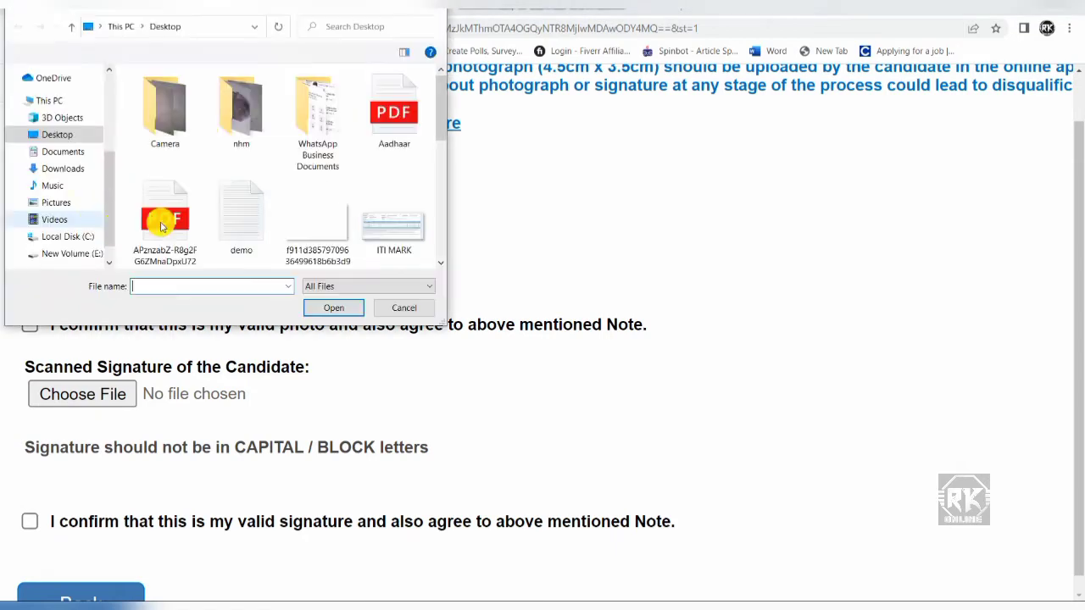
scroll(218, 161, down, 3)
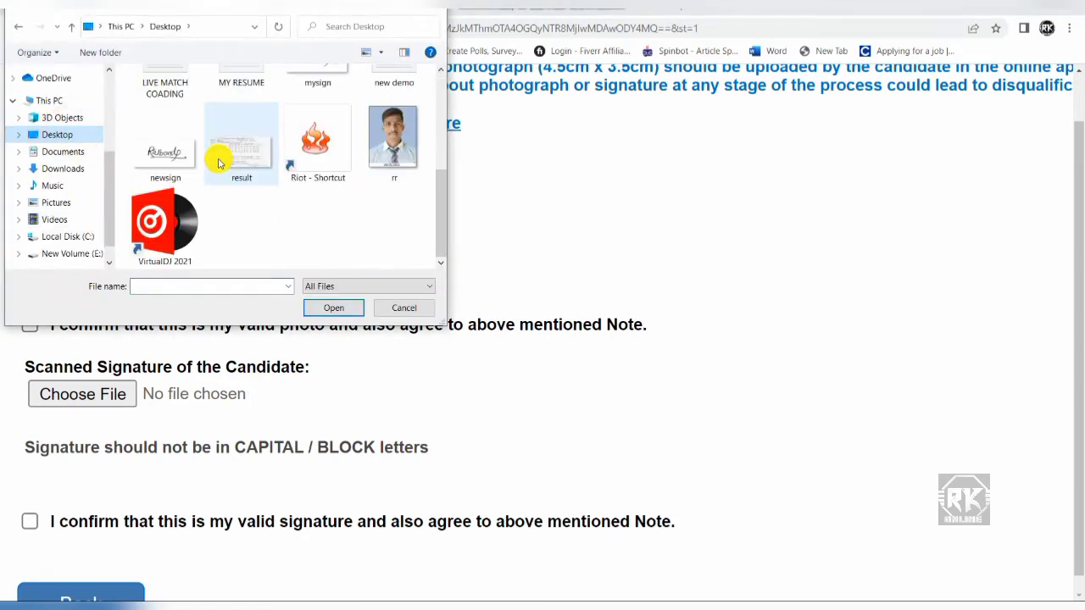
double_click(383, 140)
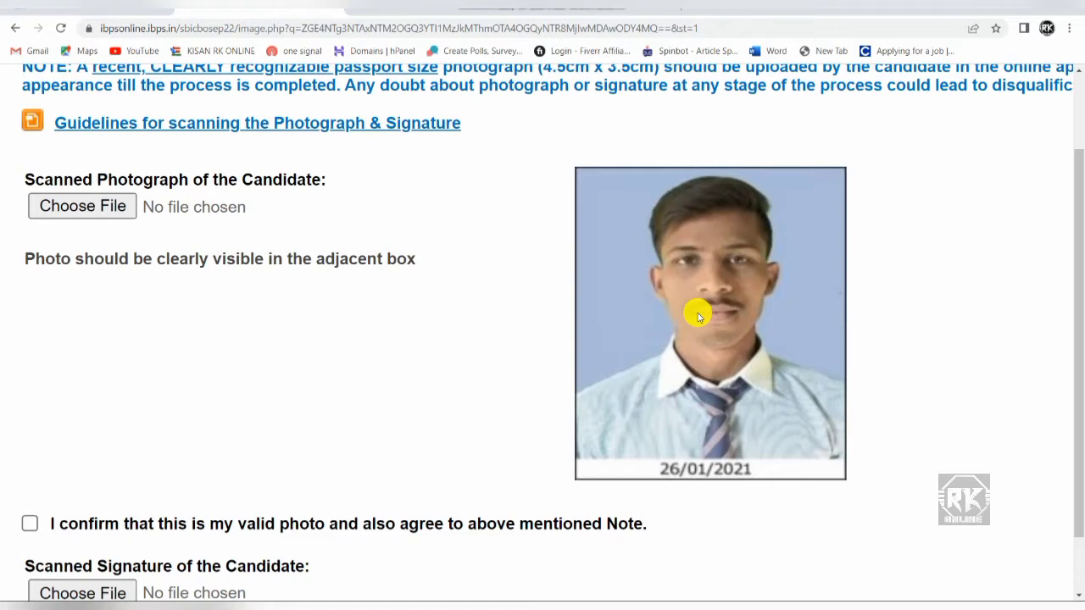
scroll(697, 314, down, 3)
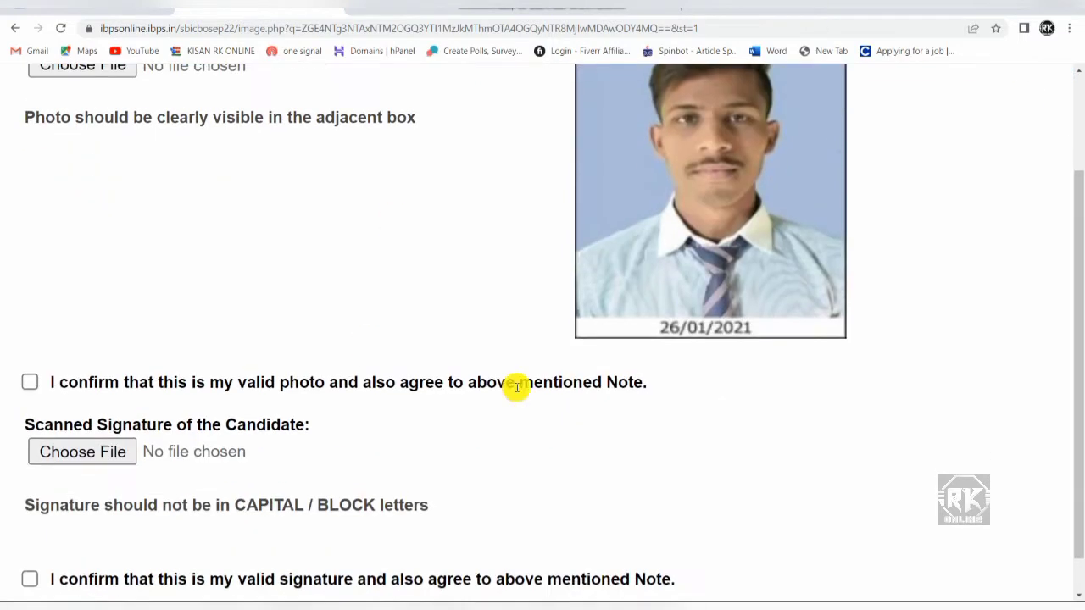
click(28, 382)
Try to upload the newsign image as the candidate's scanned signature and check the required signature file size.
scroll(382, 364, down, 3)
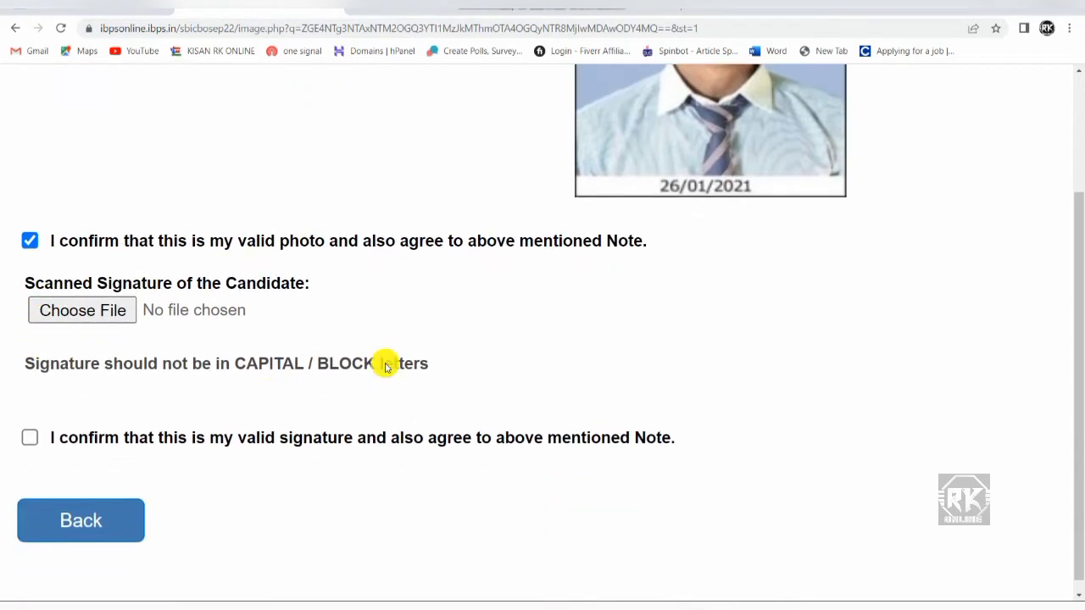
click(69, 313)
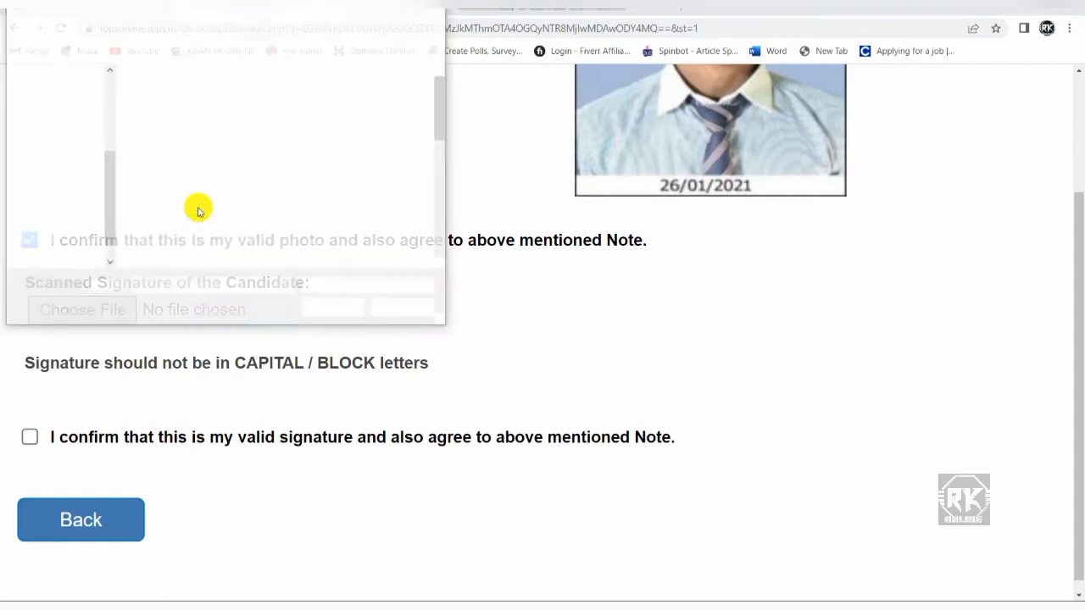
scroll(181, 227, down, 1)
double_click(176, 167)
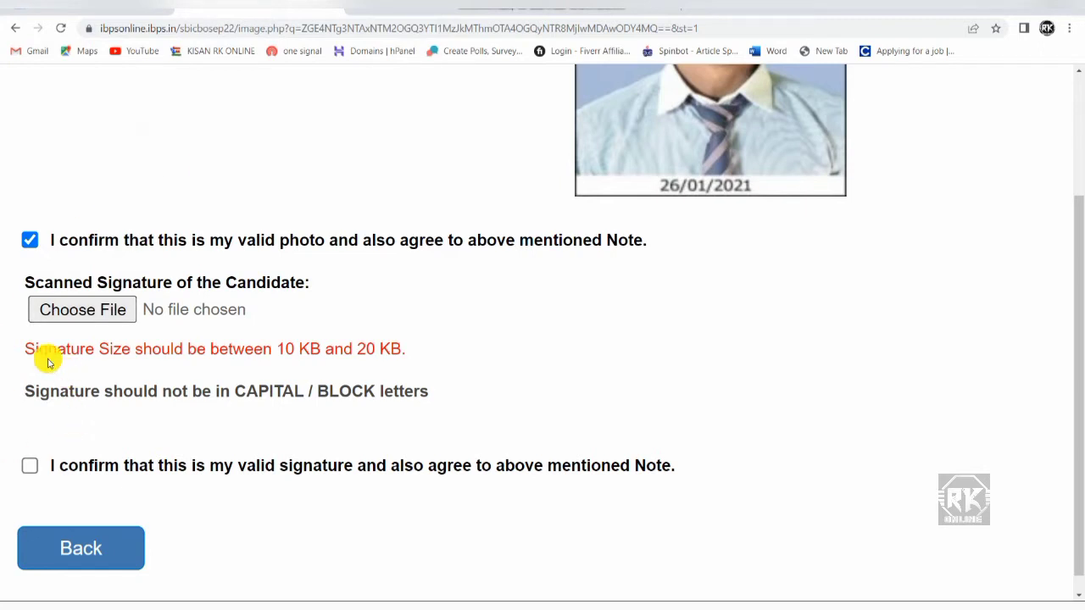
drag(25, 349, 393, 349)
click(387, 279)
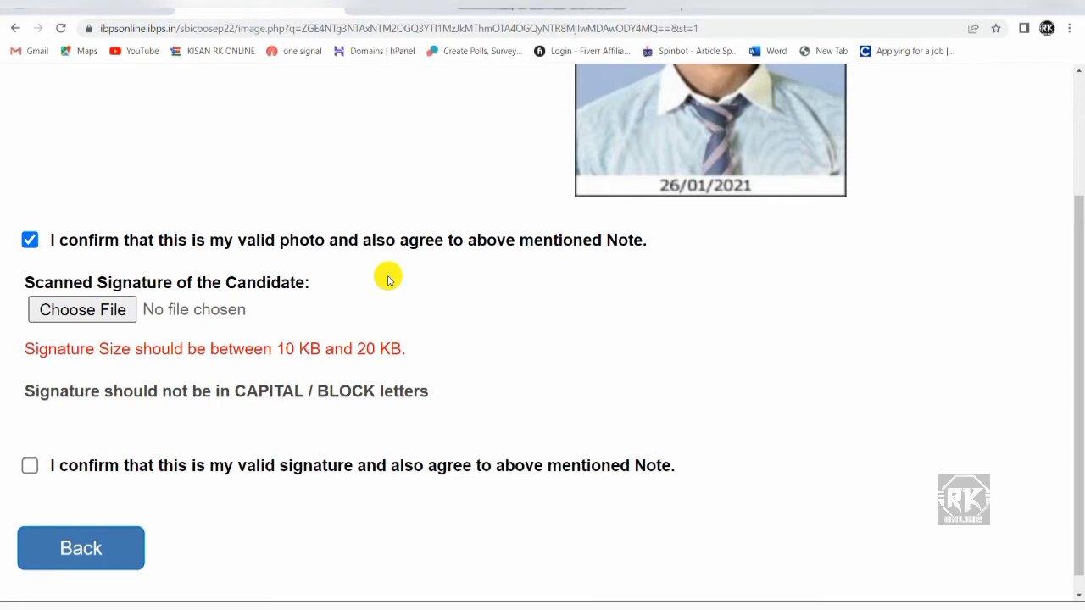
drag(285, 349, 393, 344)
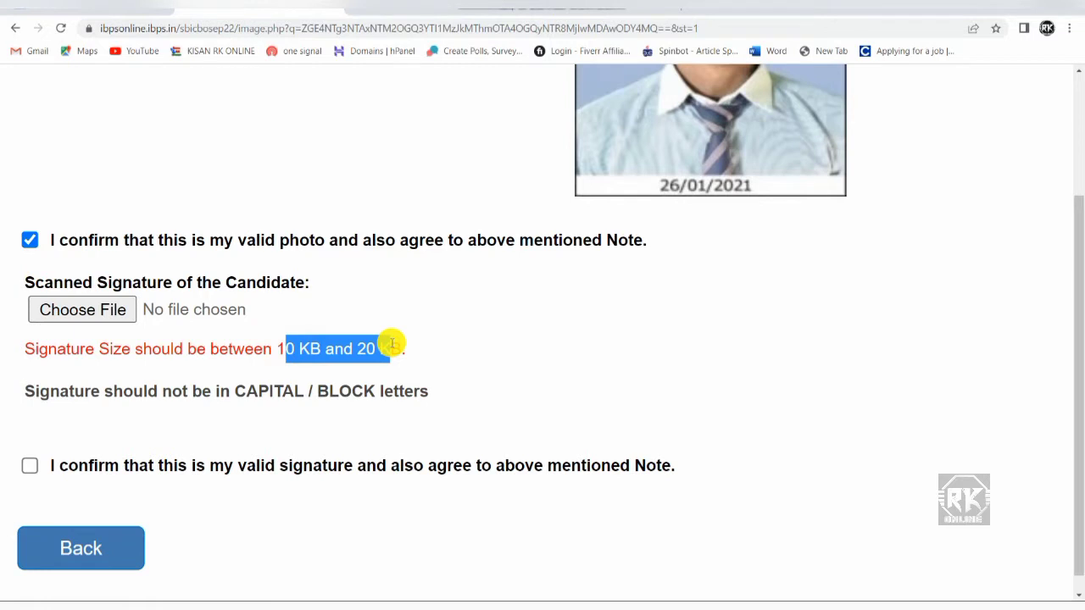
click(242, 349)
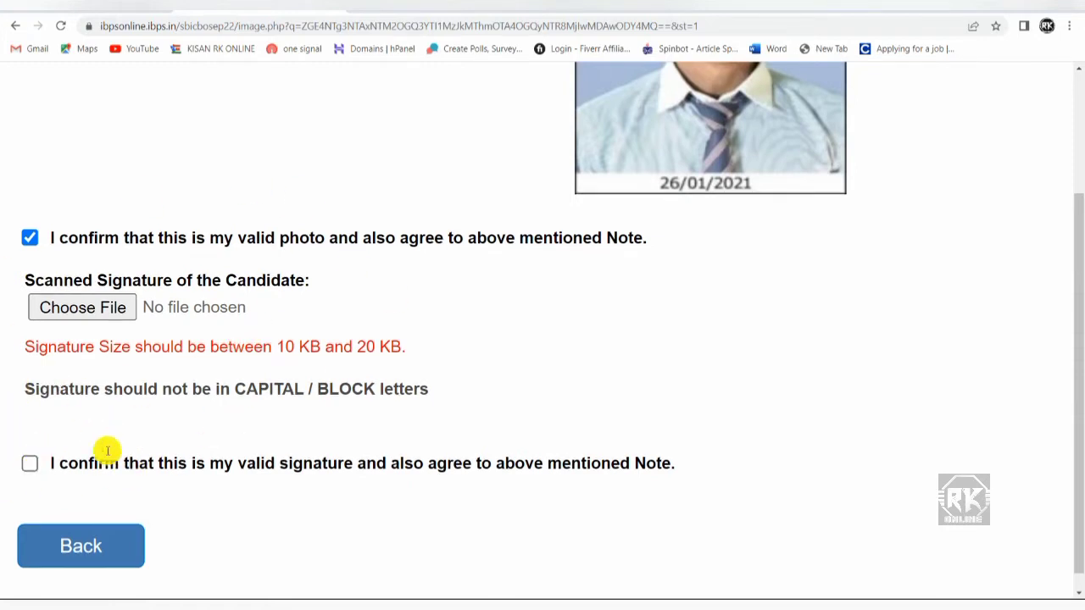
Upload the mysign image as the candidate's scanned signature and confirm it as valid.
click(68, 309)
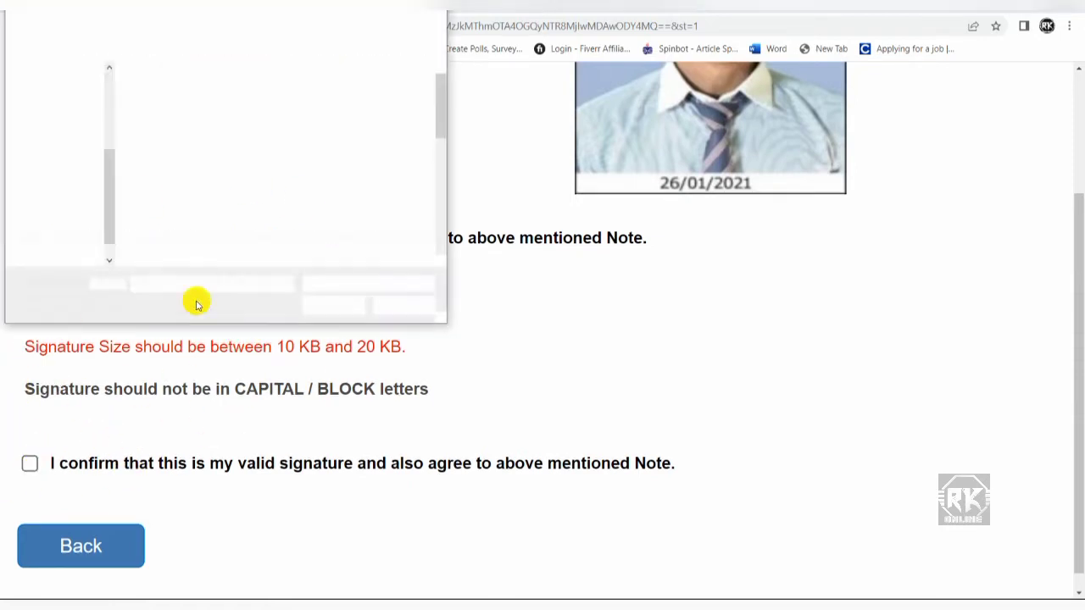
scroll(322, 153, down, 3)
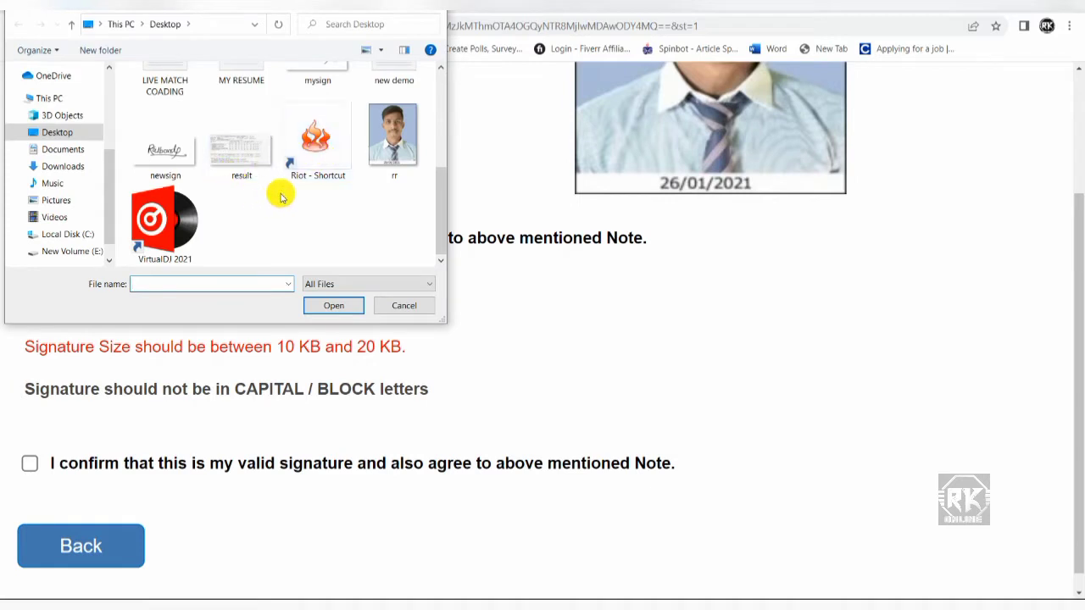
double_click(322, 85)
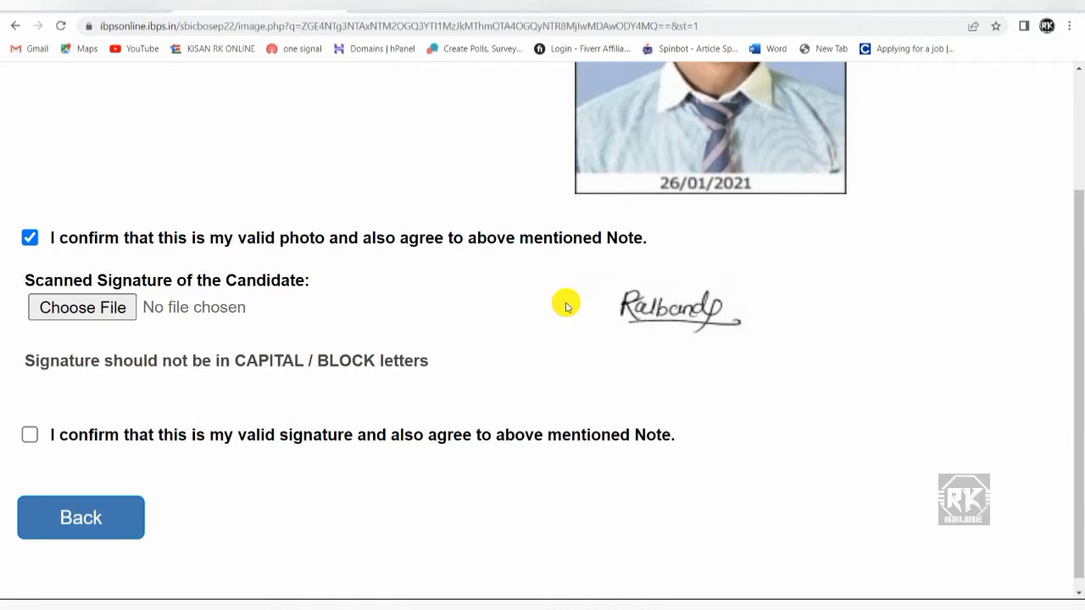
click(29, 435)
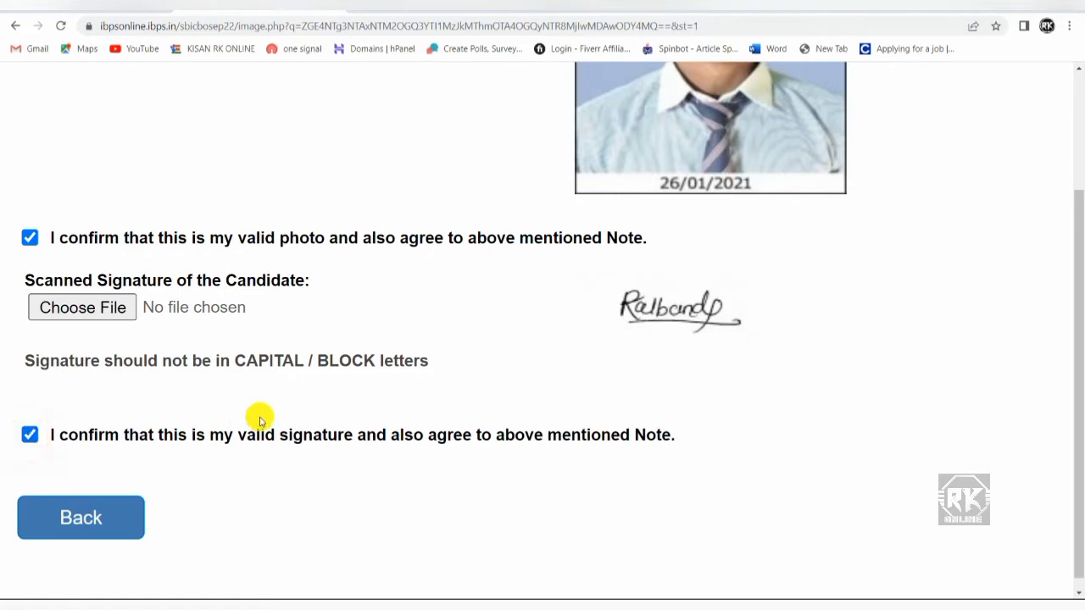
Continue from the photograph and signature stage to the application's Details stage.
key(ctrl+minus)
key(ctrl+minus)
key(ctrl+minus)
key(ctrl+minus)
key(ctrl+minus)
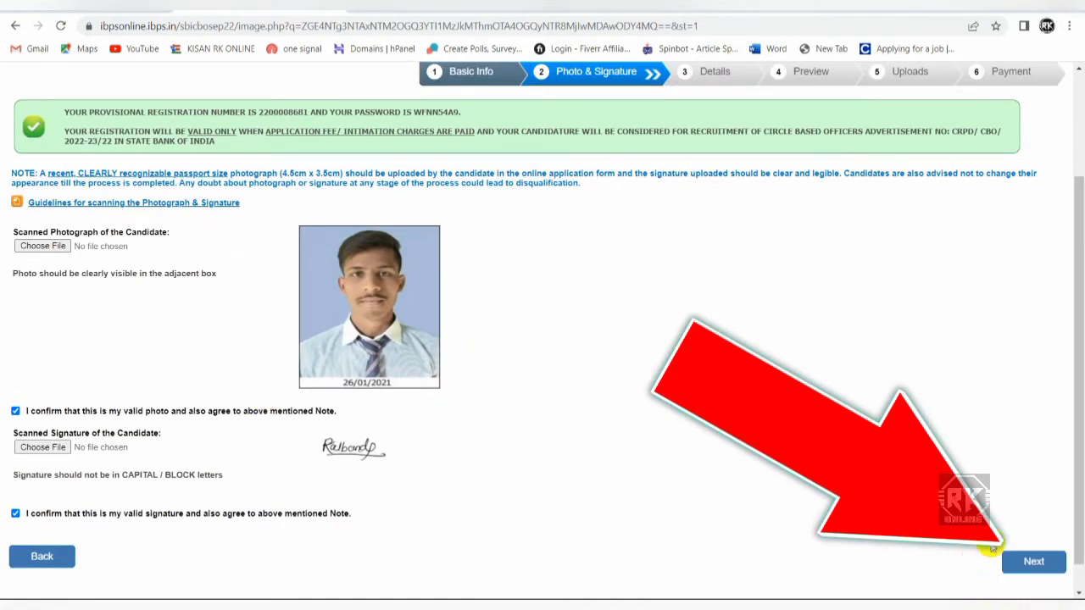
click(1033, 563)
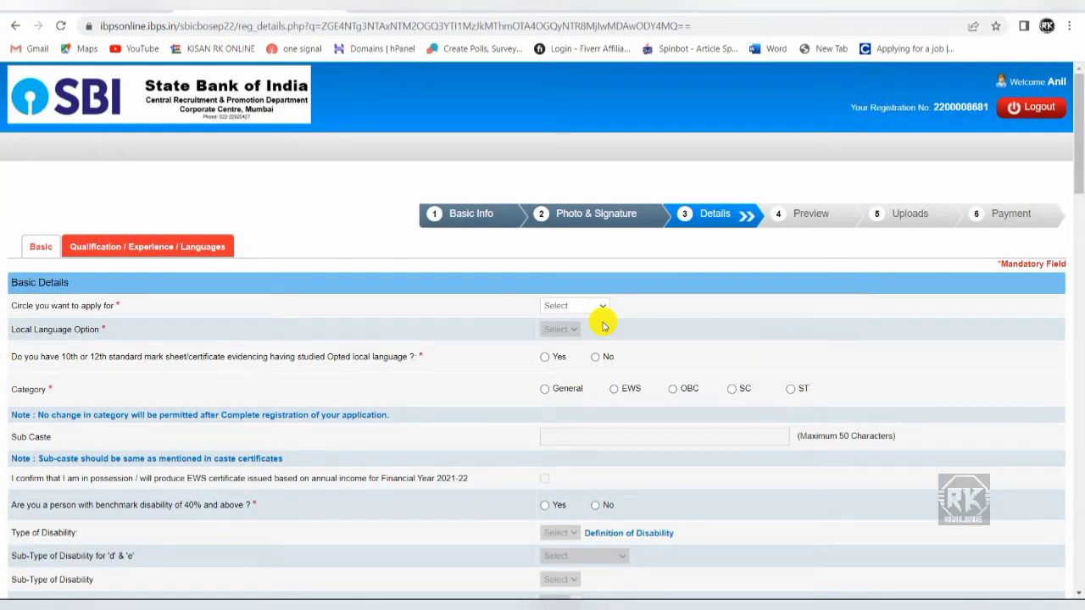
Apply for the Maharashtra circle with Marathi as local language and answer Yes to having a 10th or 12th certificate in it.
scroll(604, 327, down, 2)
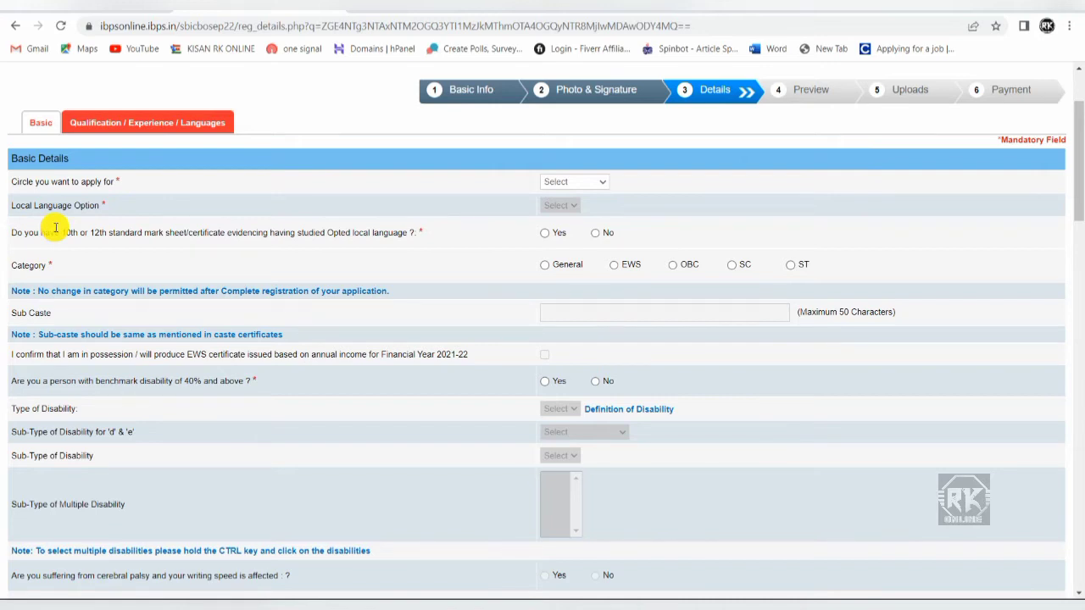
click(551, 179)
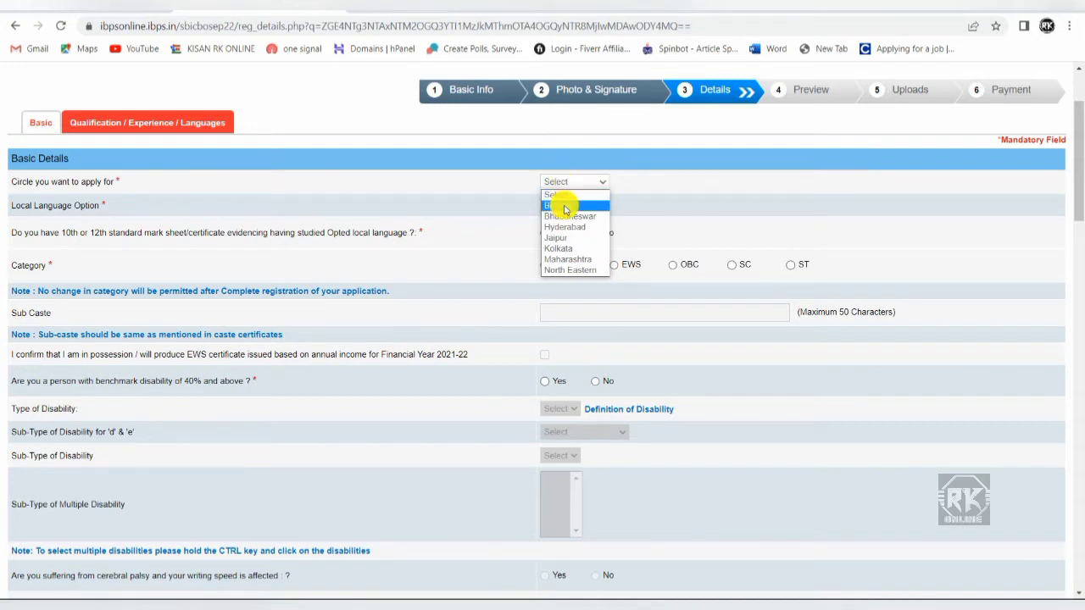
click(567, 258)
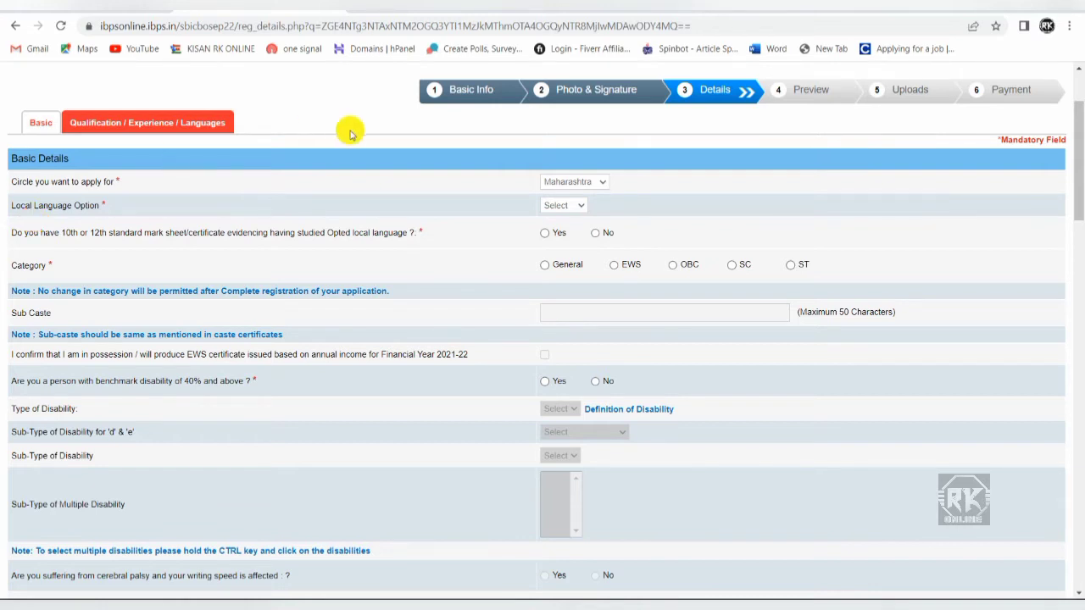
click(566, 205)
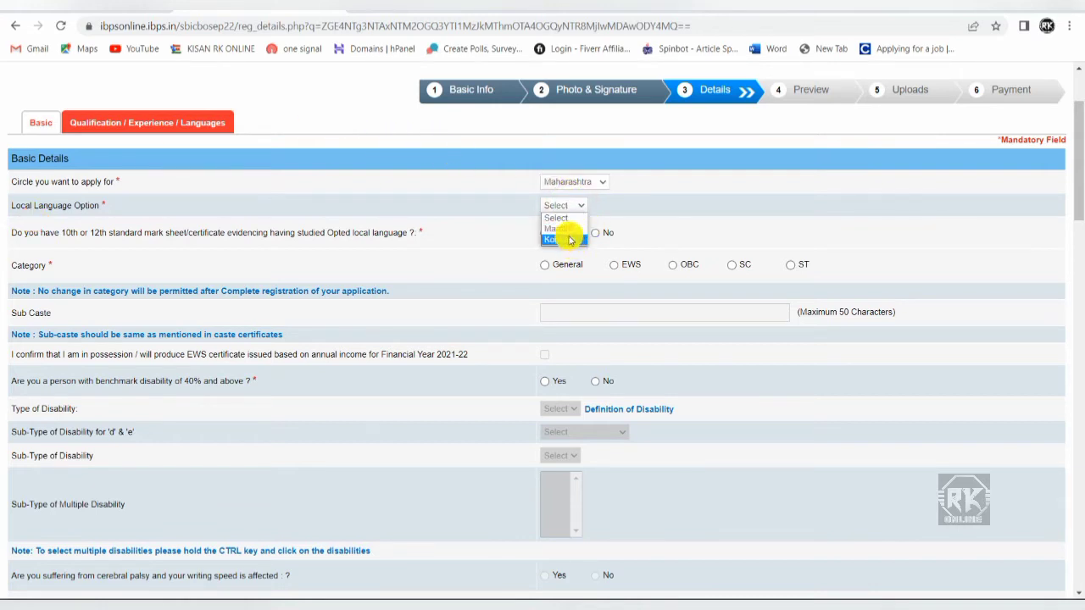
click(563, 239)
click(562, 205)
click(565, 229)
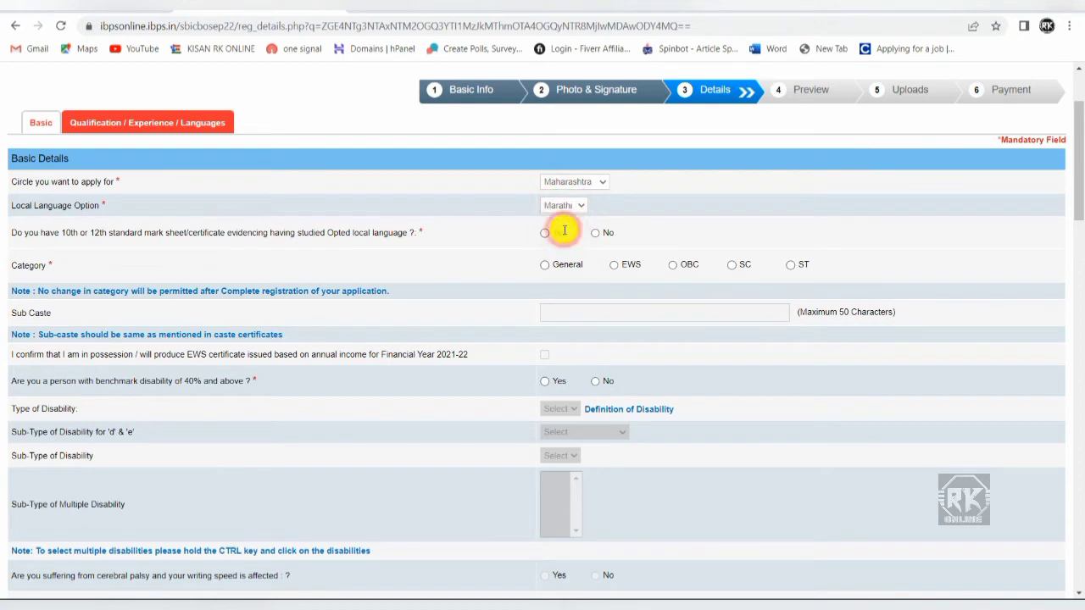
scroll(582, 211, down, 1)
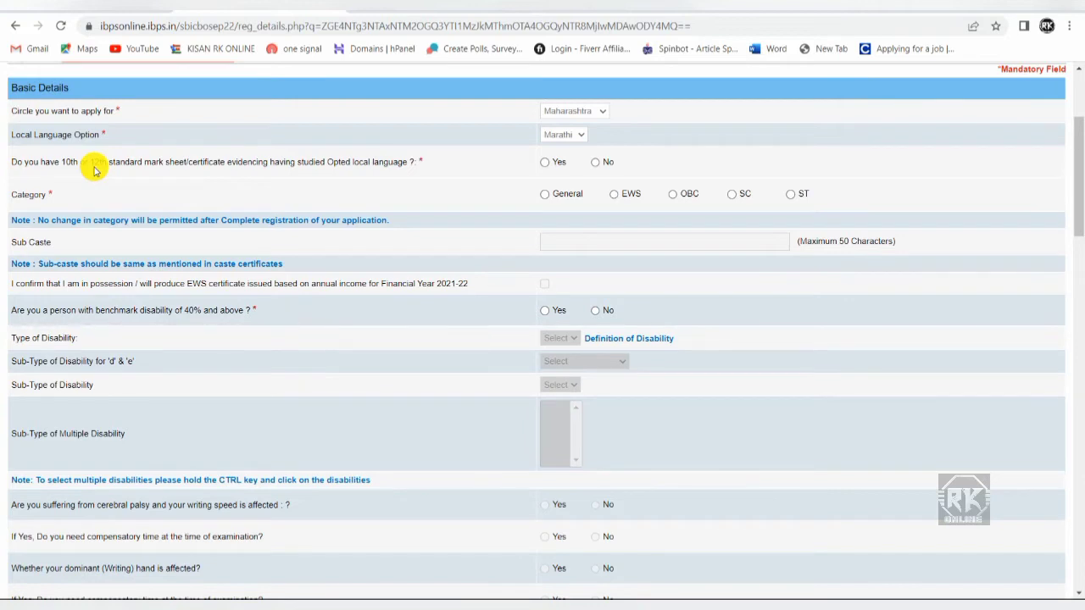
click(545, 162)
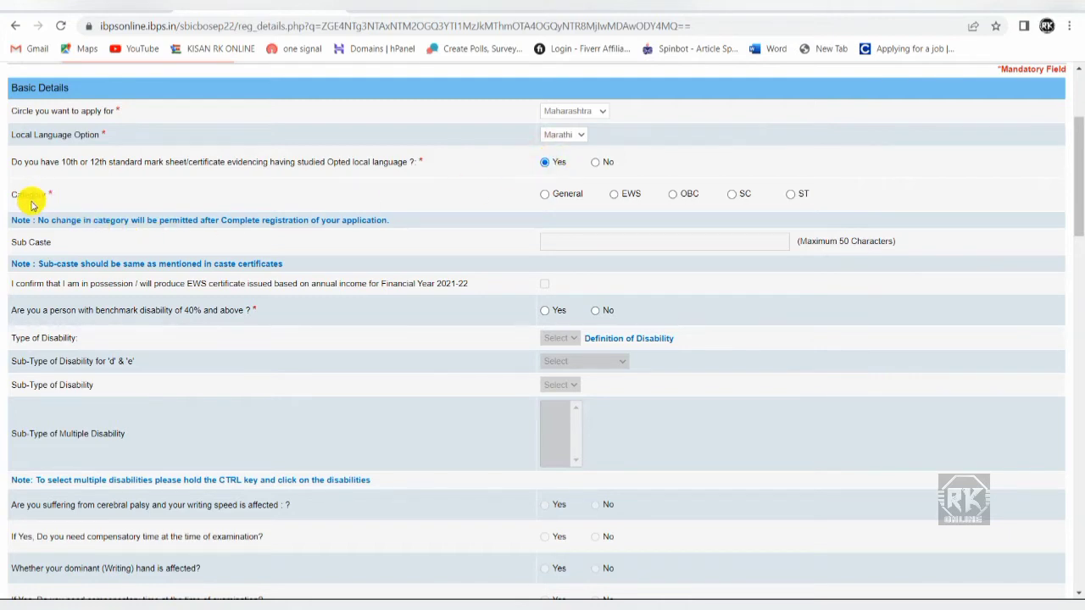
Set the category to OBC with sub caste XXXXXX and answer No to the benchmark disability question.
click(672, 196)
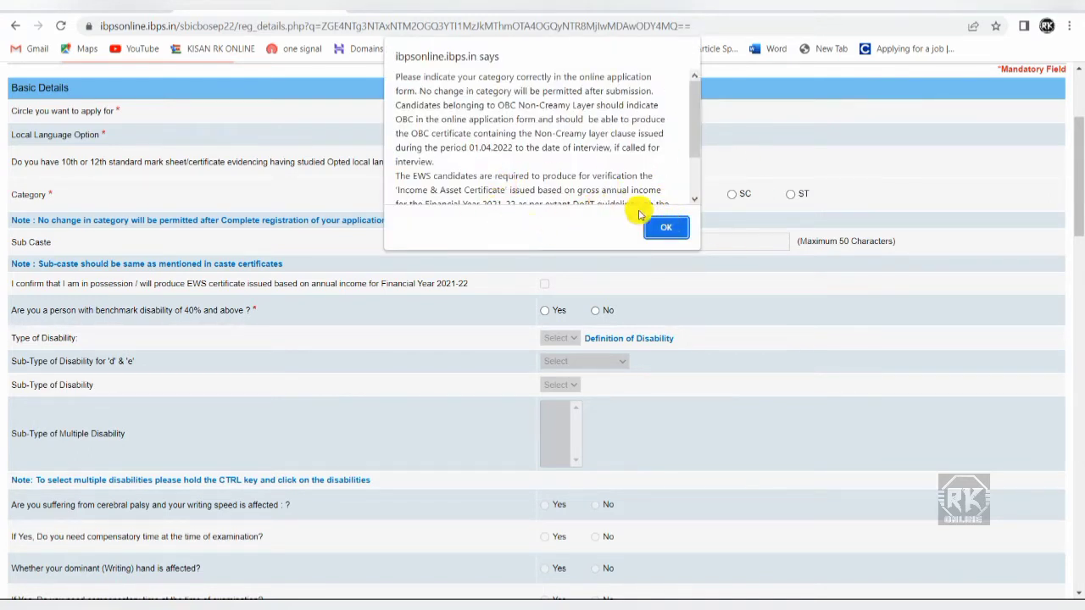
click(661, 229)
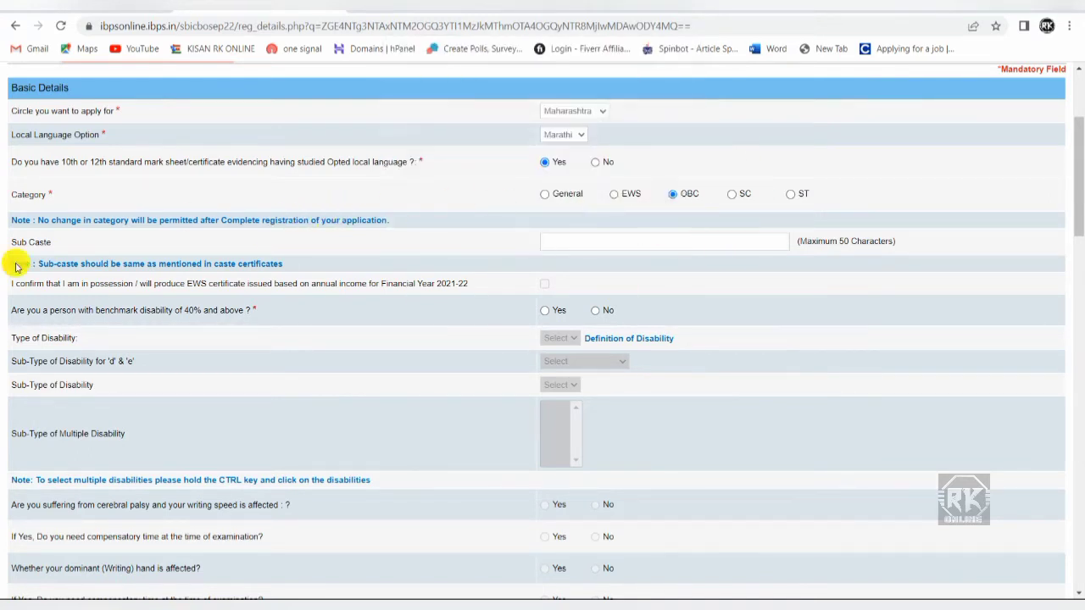
click(558, 241)
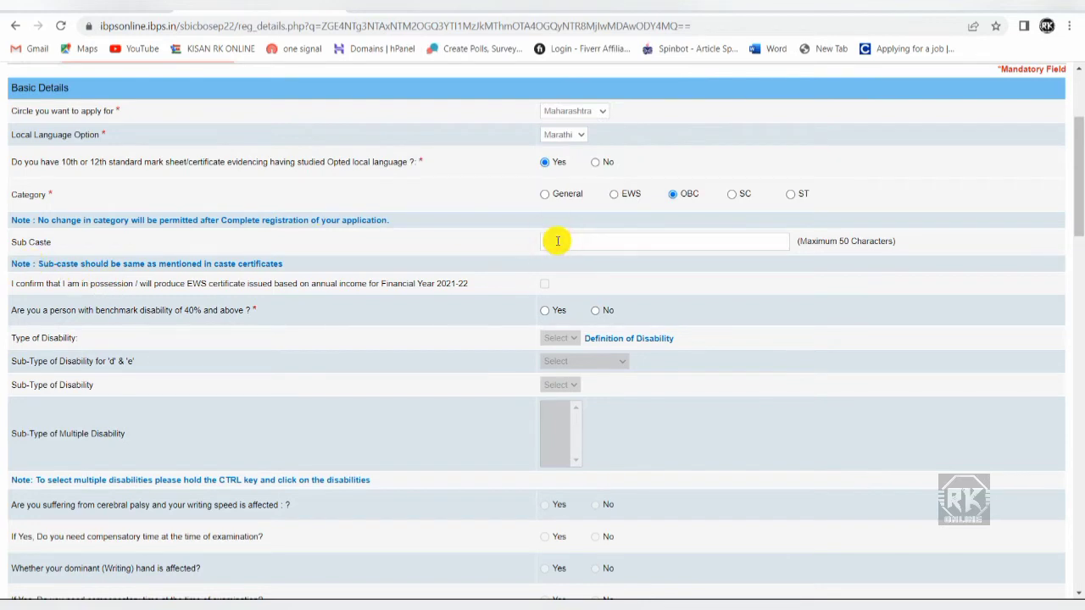
text(k)
scroll(557, 242, down, 1)
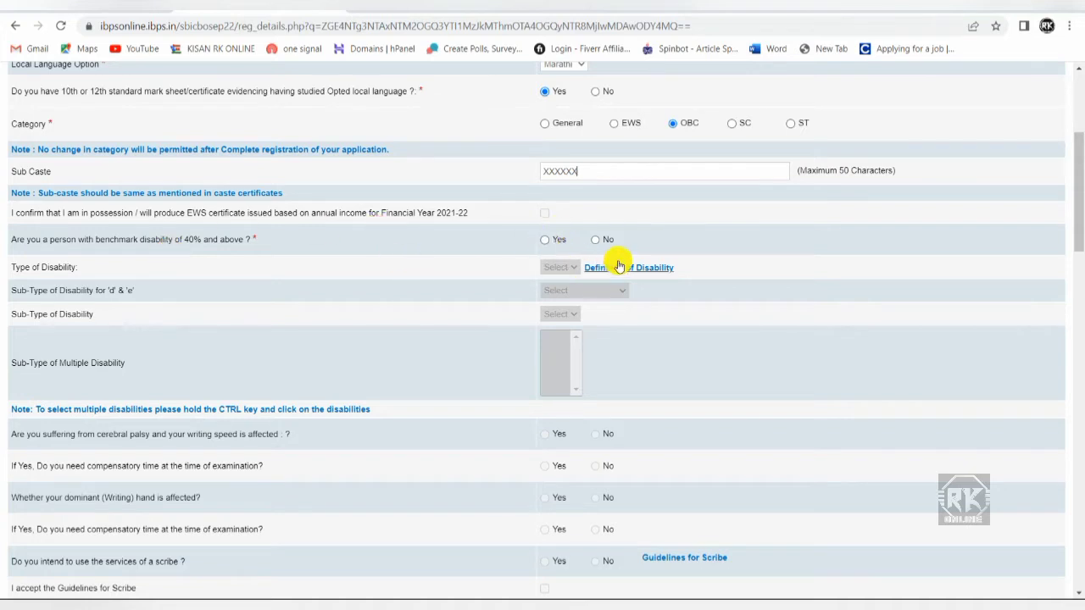
click(596, 242)
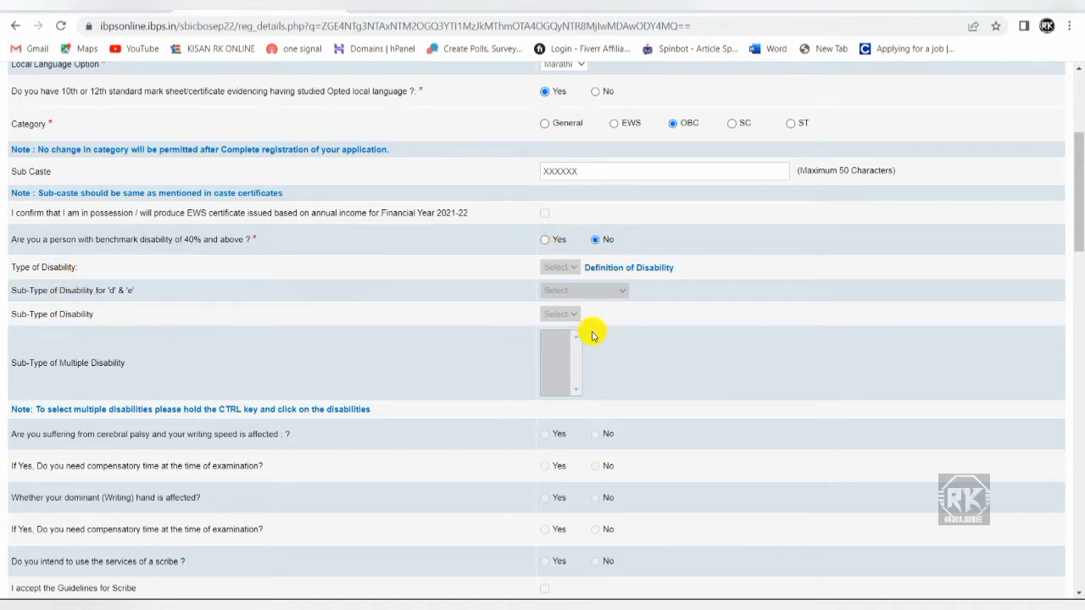
Set the religion to Hindu and answer No to belonging to a religious minority community.
scroll(591, 336, down, 2)
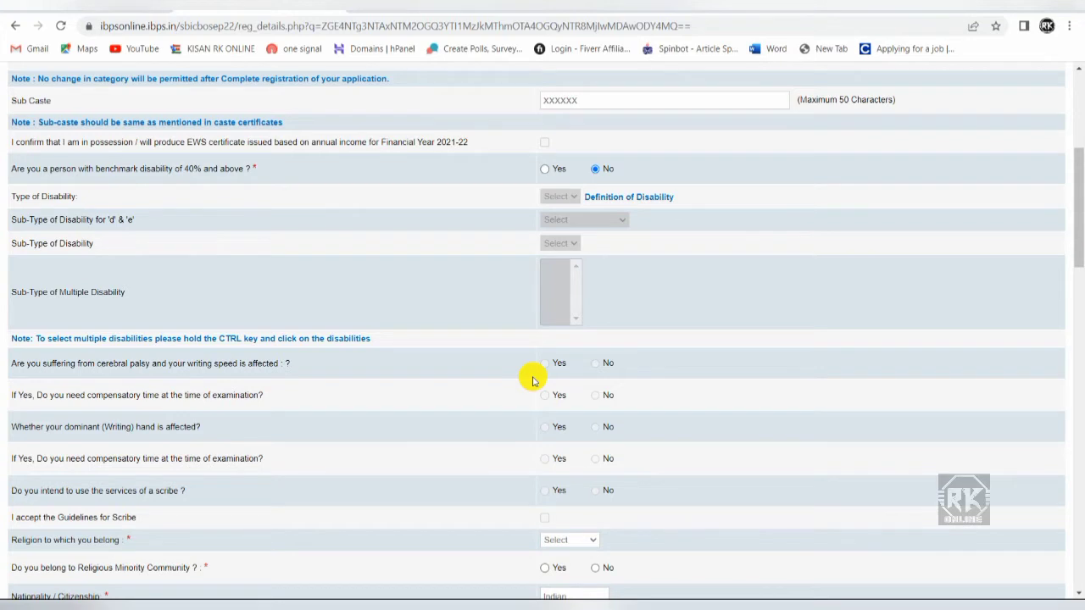
scroll(533, 382, down, 2)
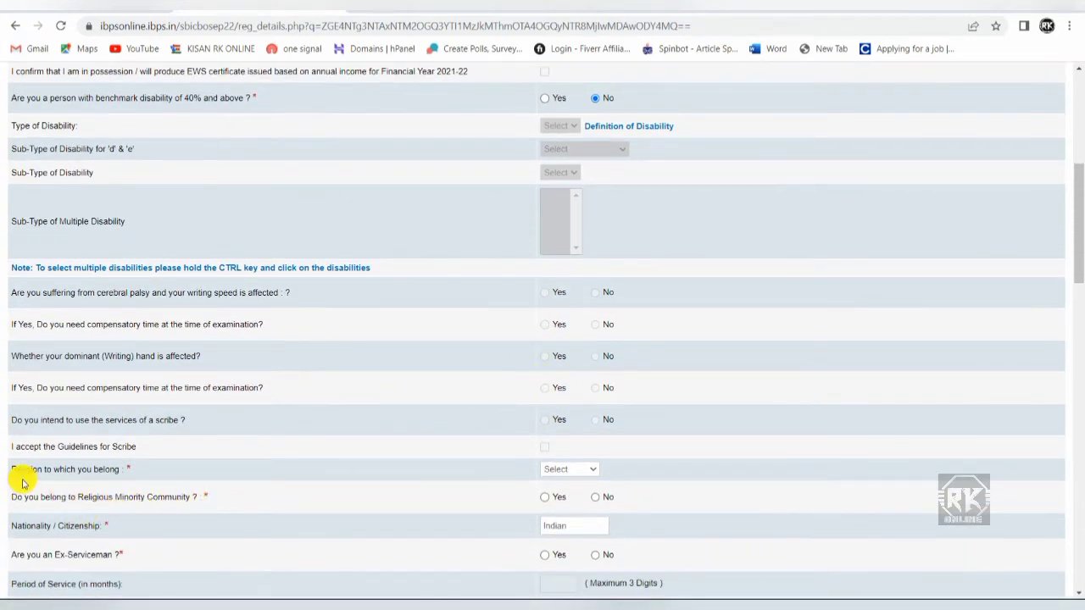
click(593, 469)
click(564, 515)
scroll(562, 472, down, 4)
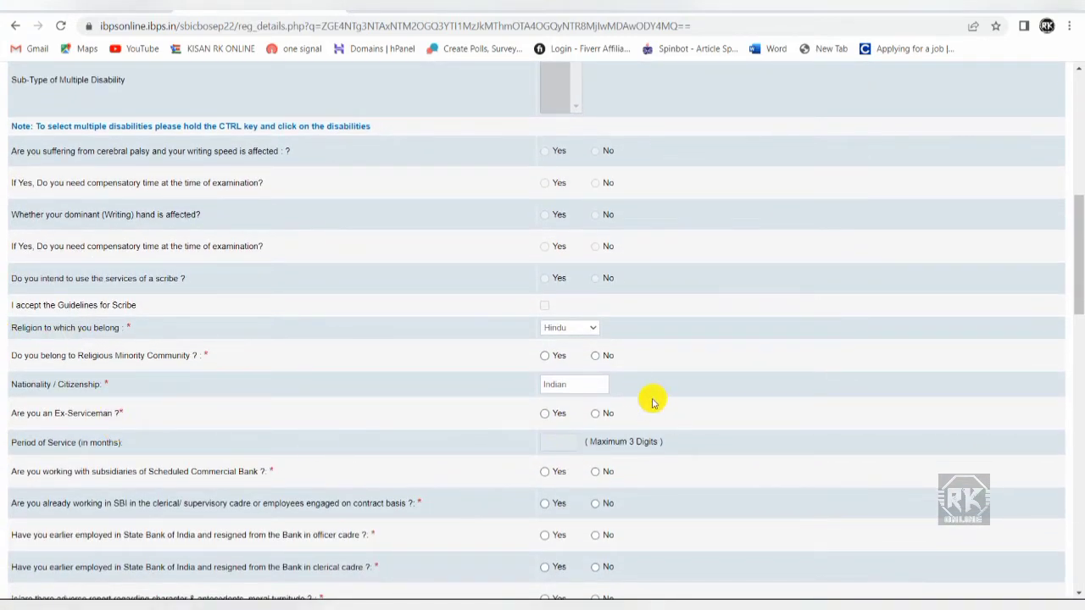
click(594, 356)
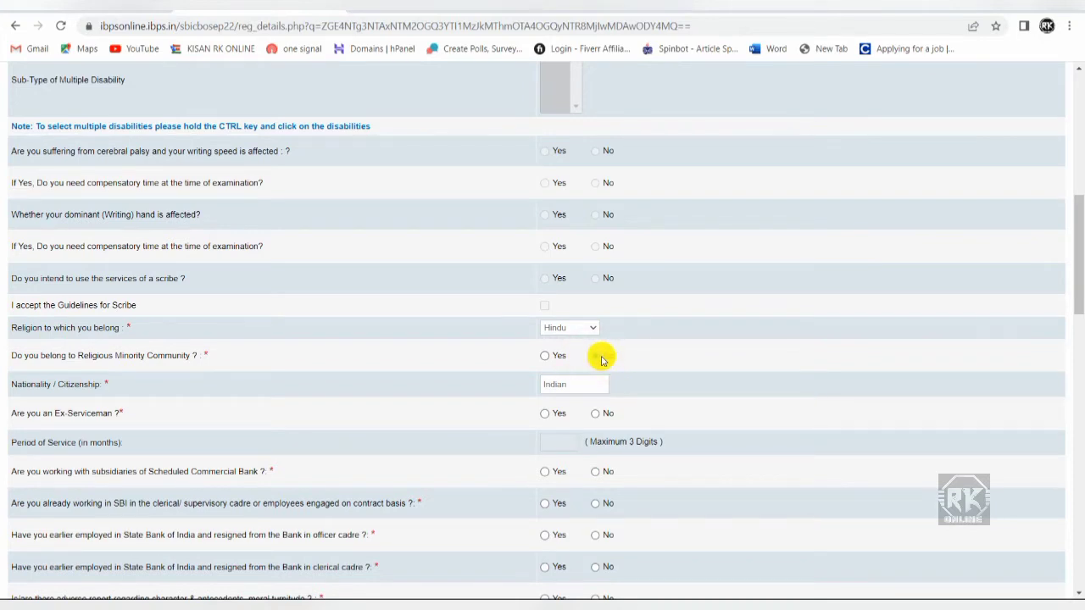
Answer No to being an ex-serviceman and to working with subsidiaries of a Scheduled Commercial Bank.
scroll(593, 348, down, 2)
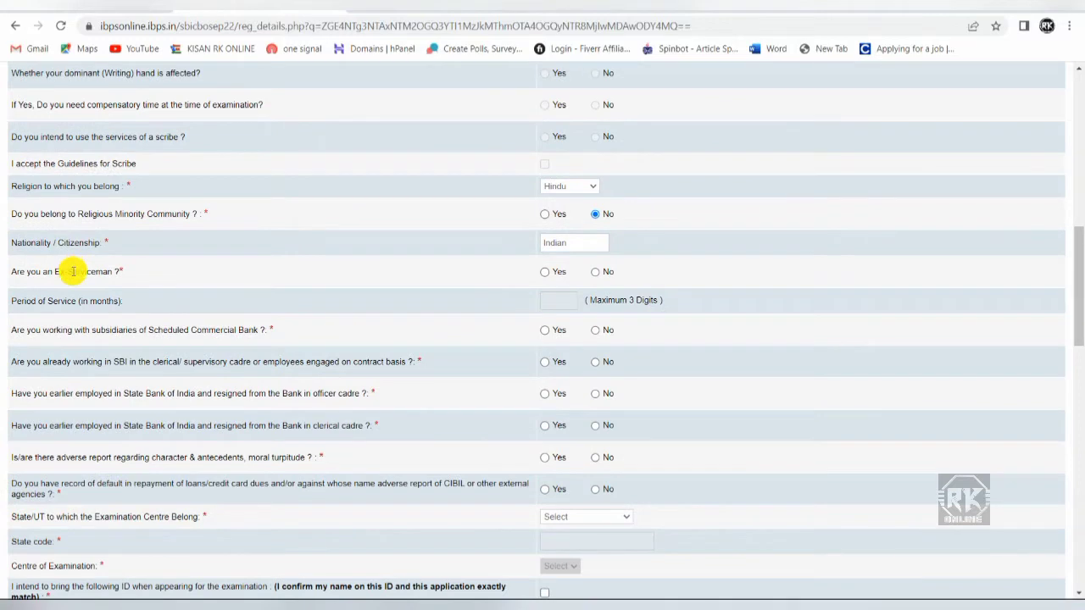
click(597, 280)
scroll(598, 279, down, 2)
click(595, 330)
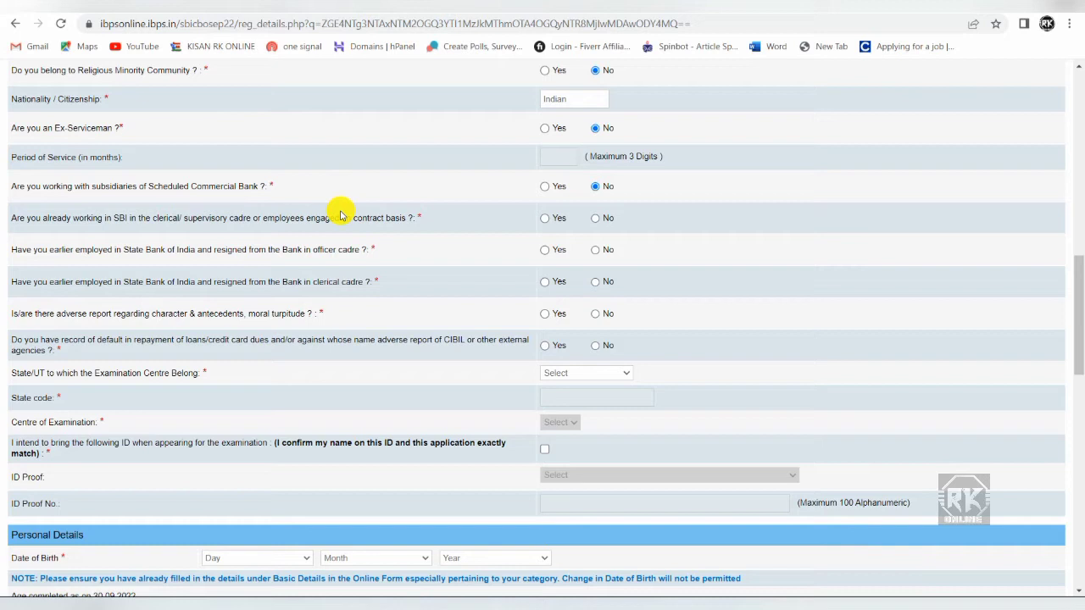
Answer No to the questions on current and past SBI employment, adverse character reports and loan or credit card default.
click(596, 220)
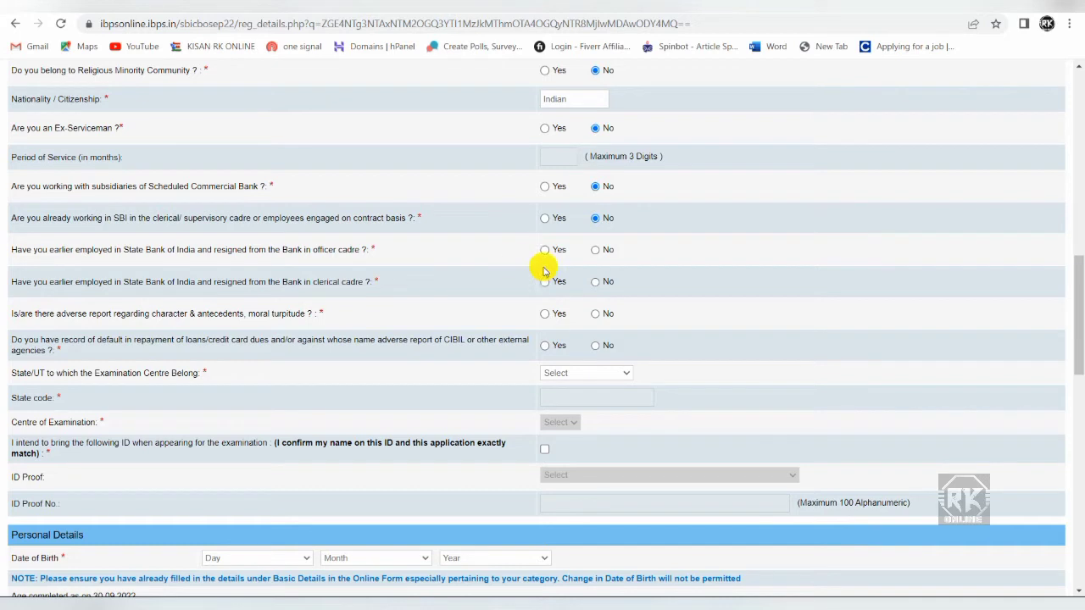
click(596, 250)
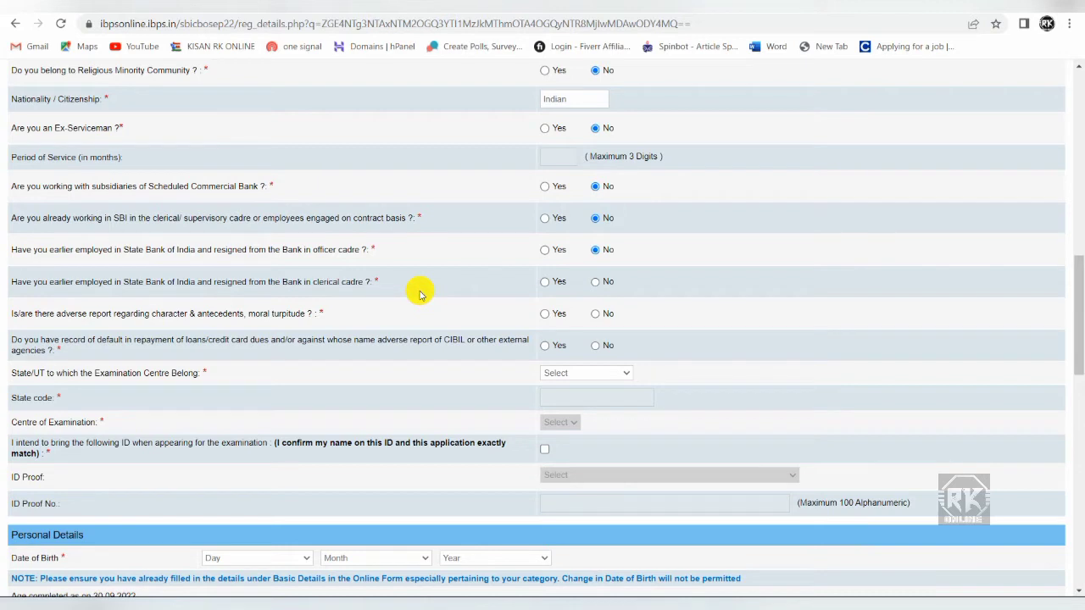
click(595, 281)
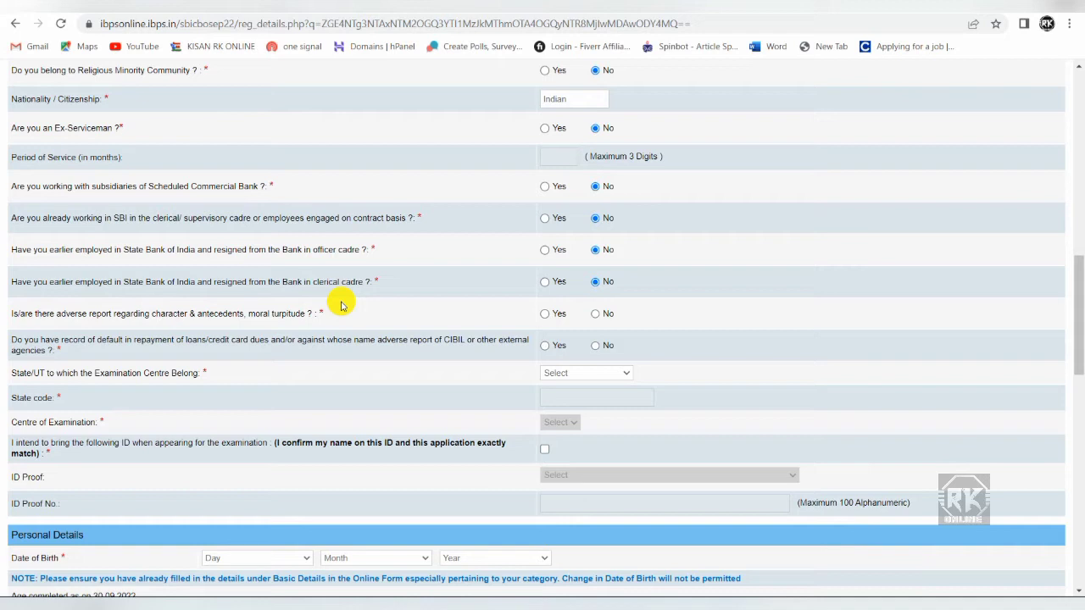
click(596, 315)
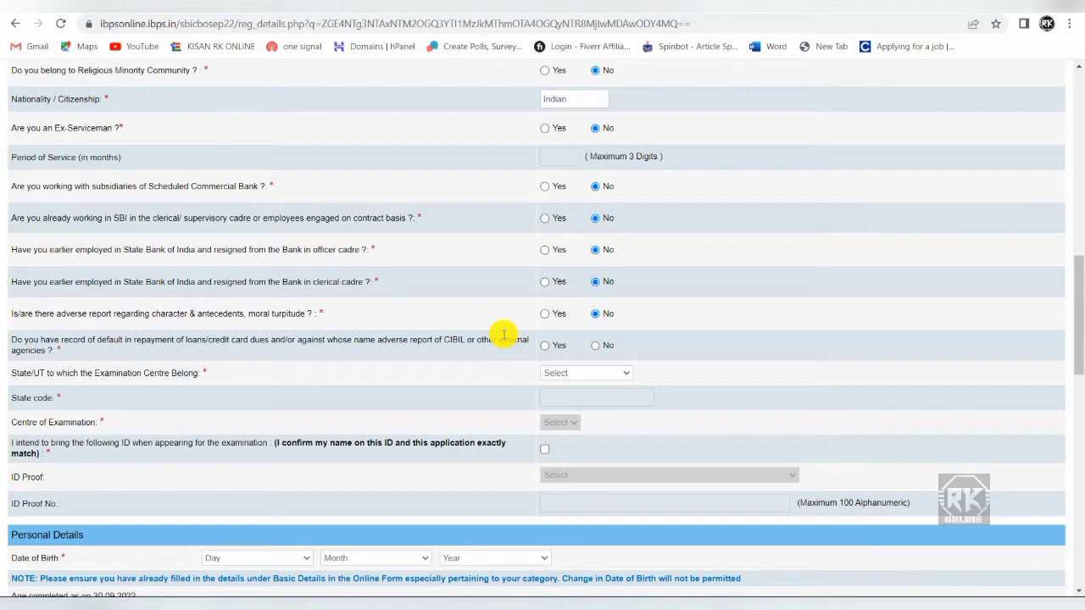
click(596, 346)
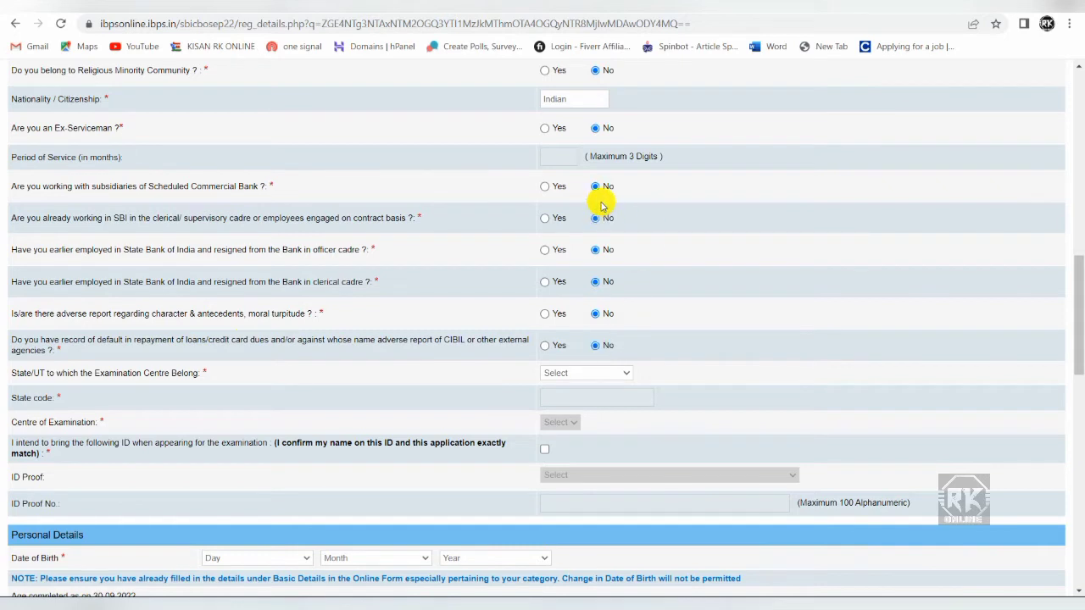
click(599, 285)
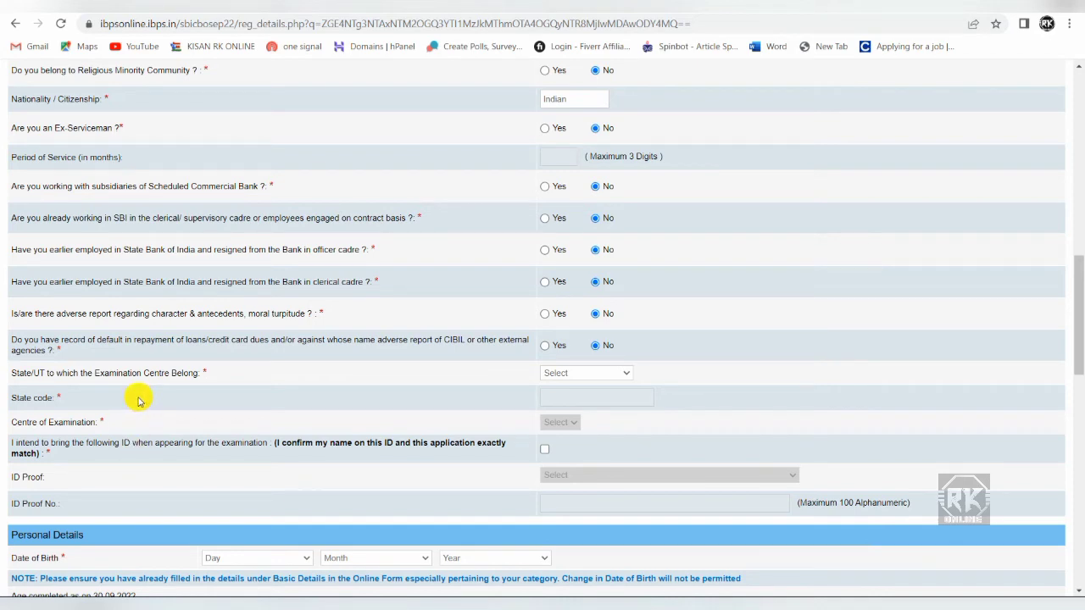
Set the examination centre's state to Maharashtra and the centre of examination to Nagpur.
click(551, 373)
scroll(574, 508, down, 2)
click(574, 414)
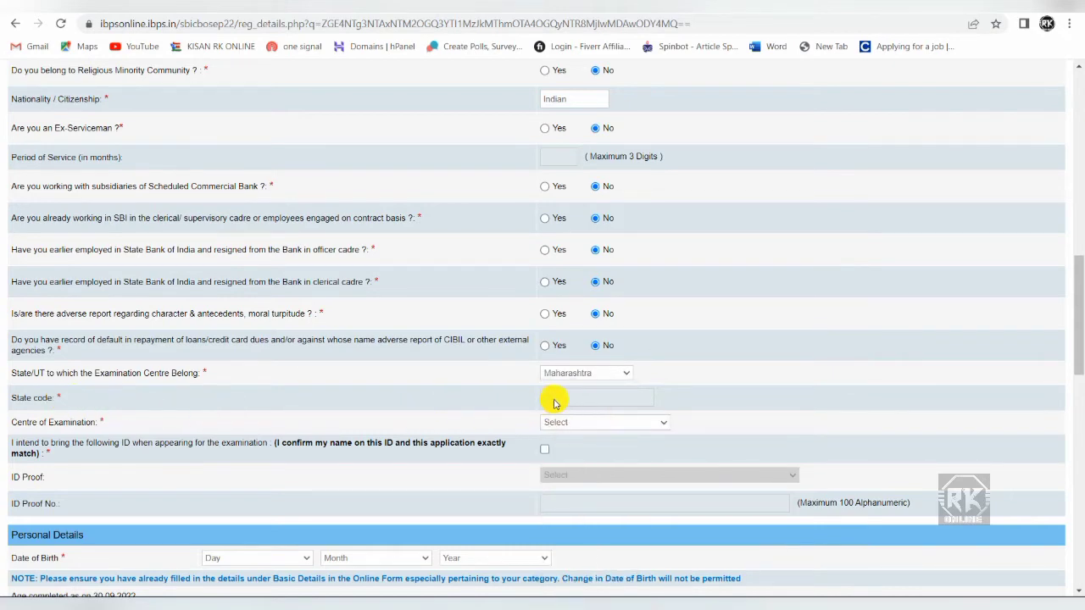
scroll(555, 402, down, 1)
click(568, 354)
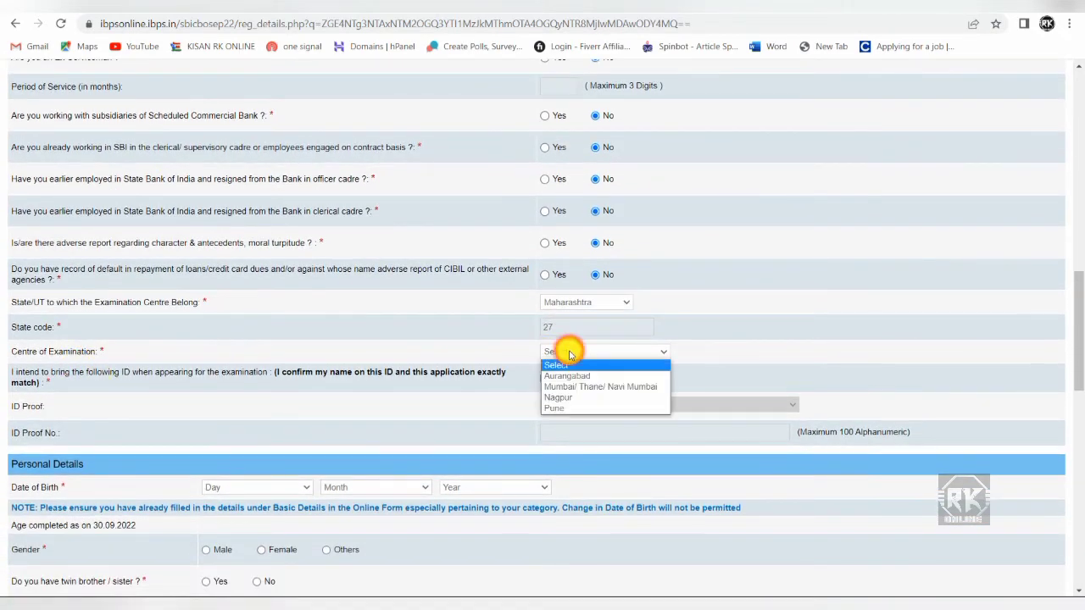
click(644, 399)
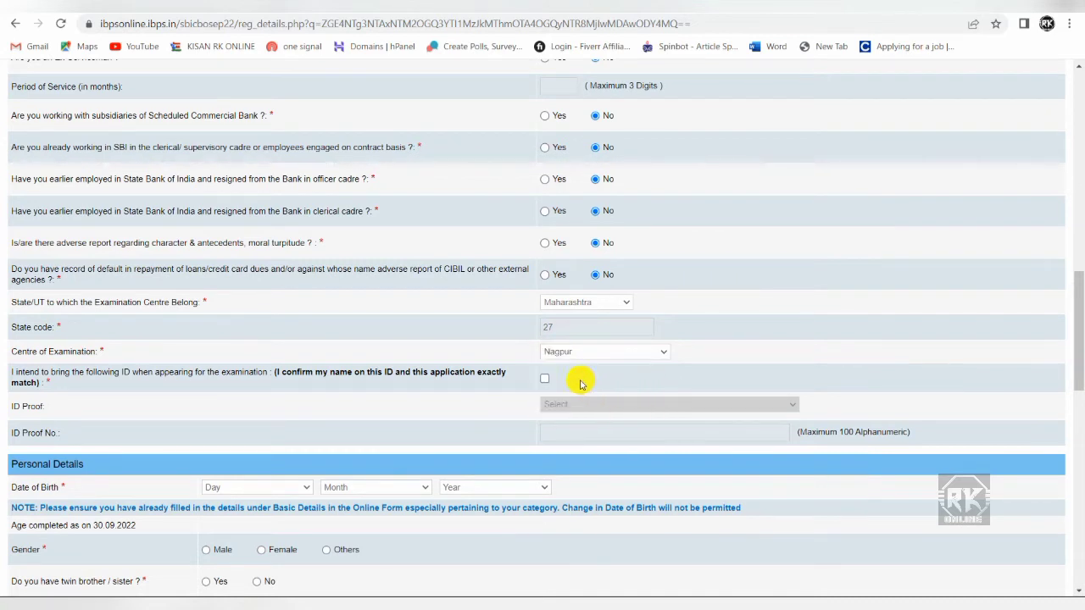
Confirm bringing a matching ID to the examination, choose Aadhar Card as the ID proof and enter the ID proof number.
scroll(763, 322, down, 1)
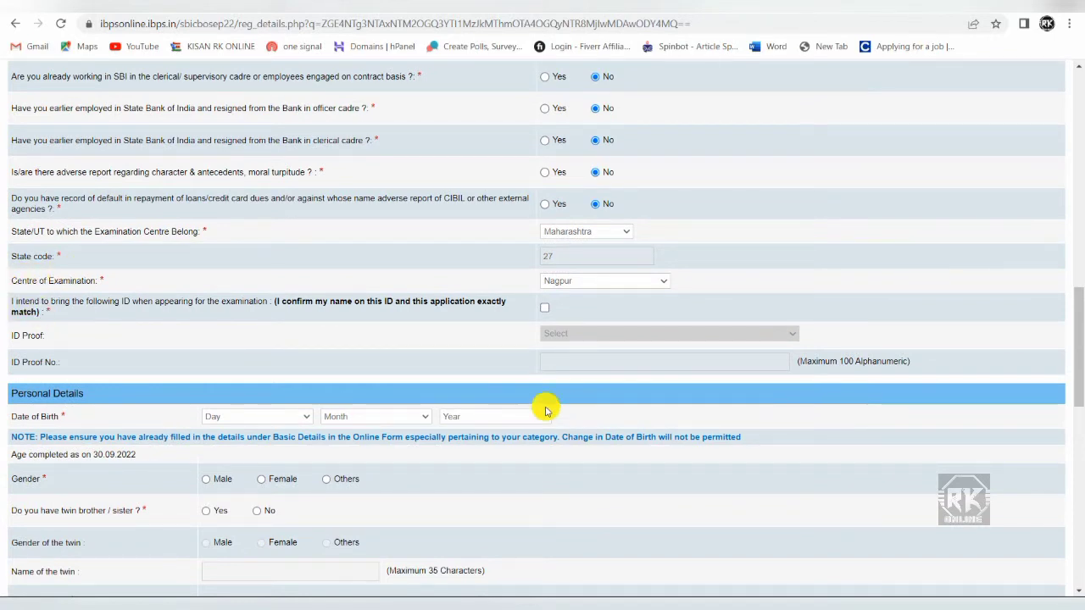
click(544, 308)
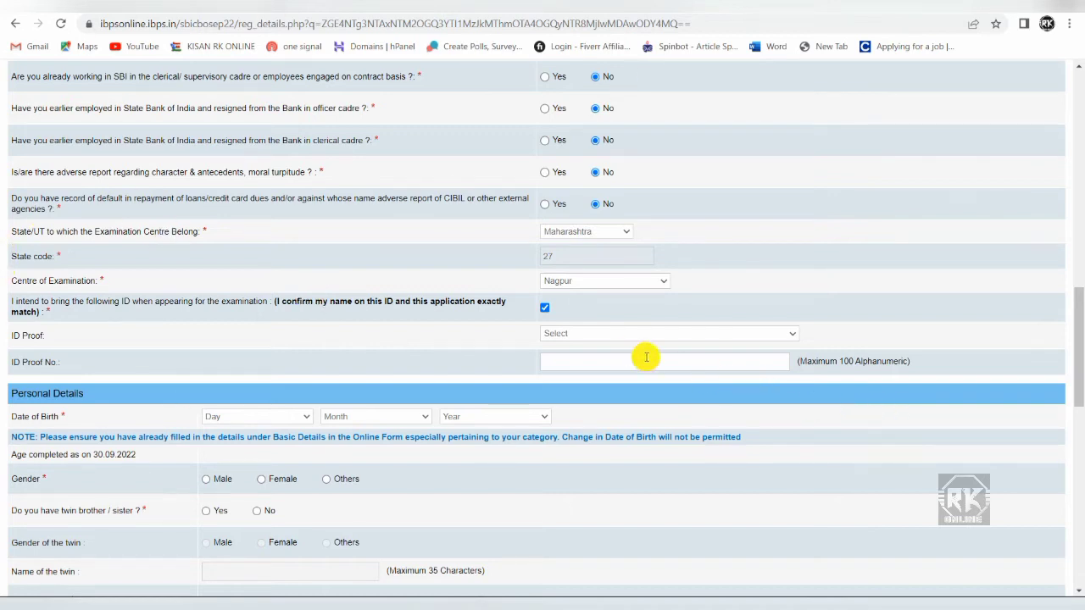
click(608, 335)
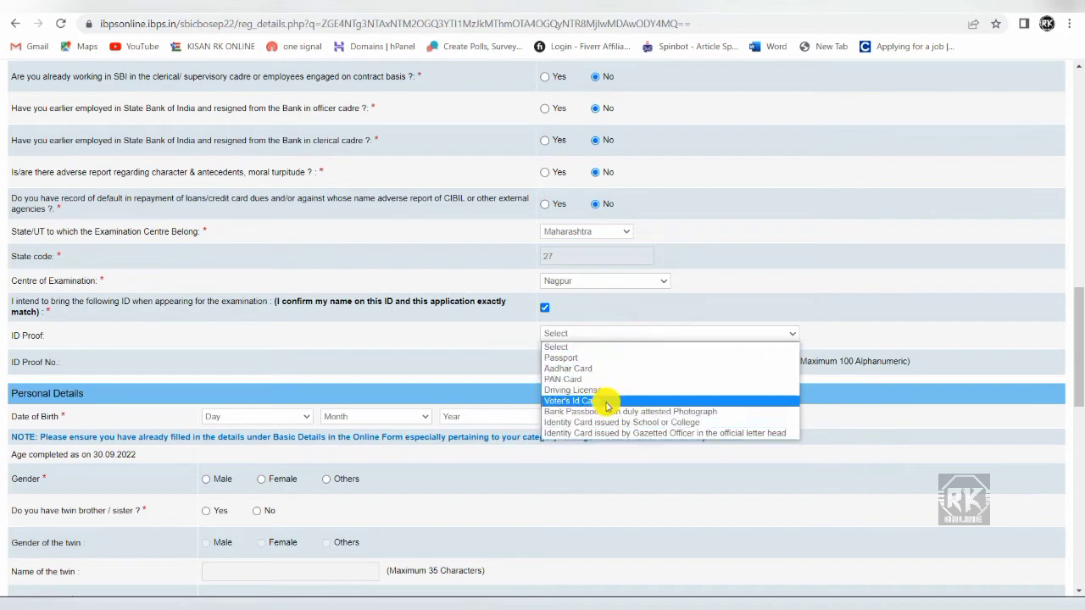
click(576, 369)
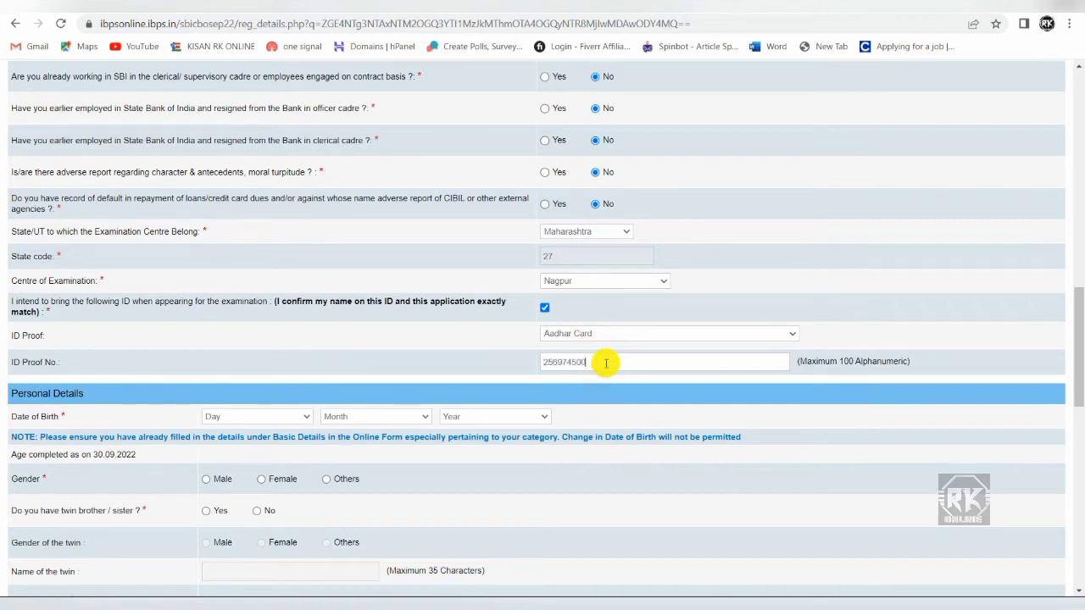
text(000000)
Enter the applicant's day, month and year of birth in the personal details.
scroll(606, 310, down, 1)
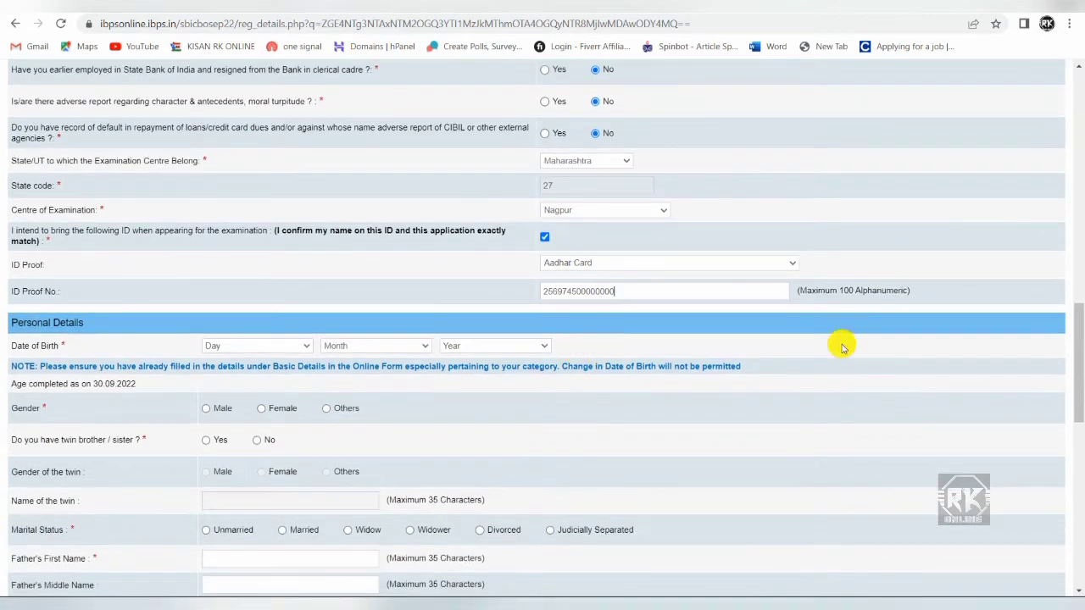
click(266, 346)
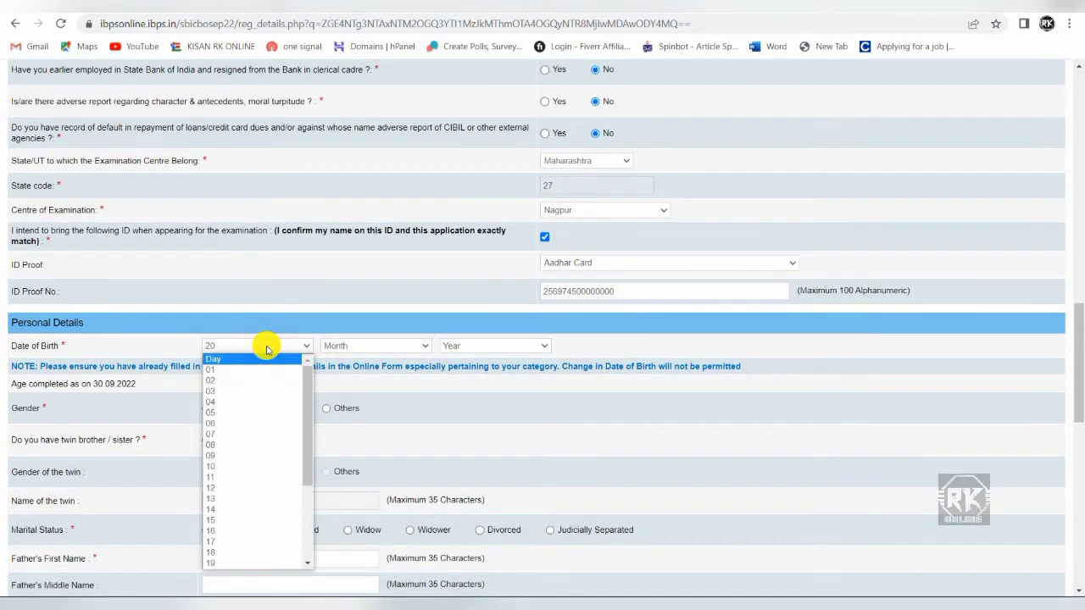
text(20)
key(Return)
click(332, 343)
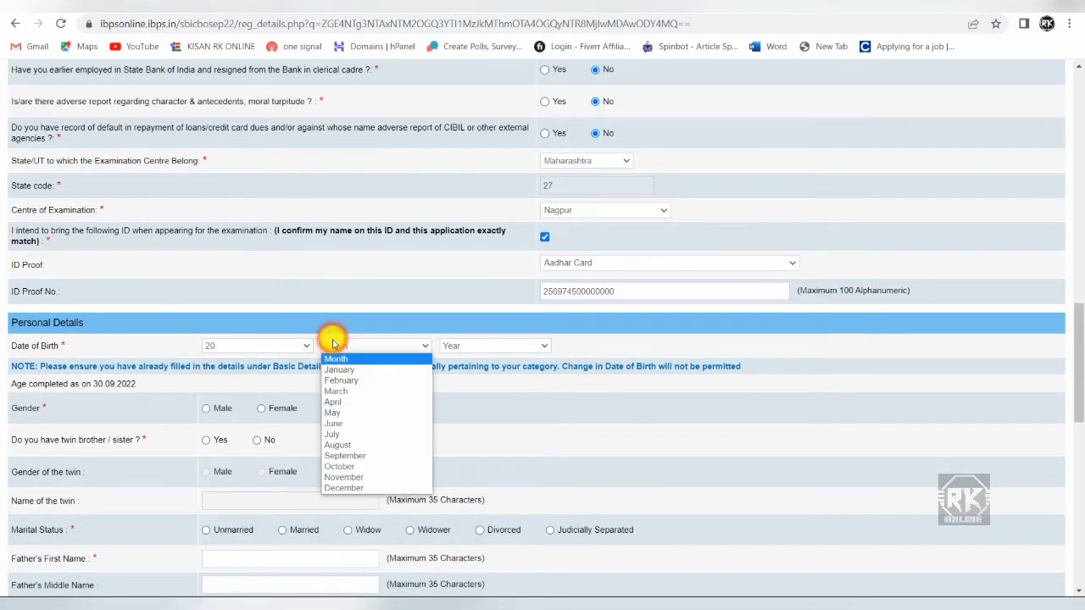
click(339, 392)
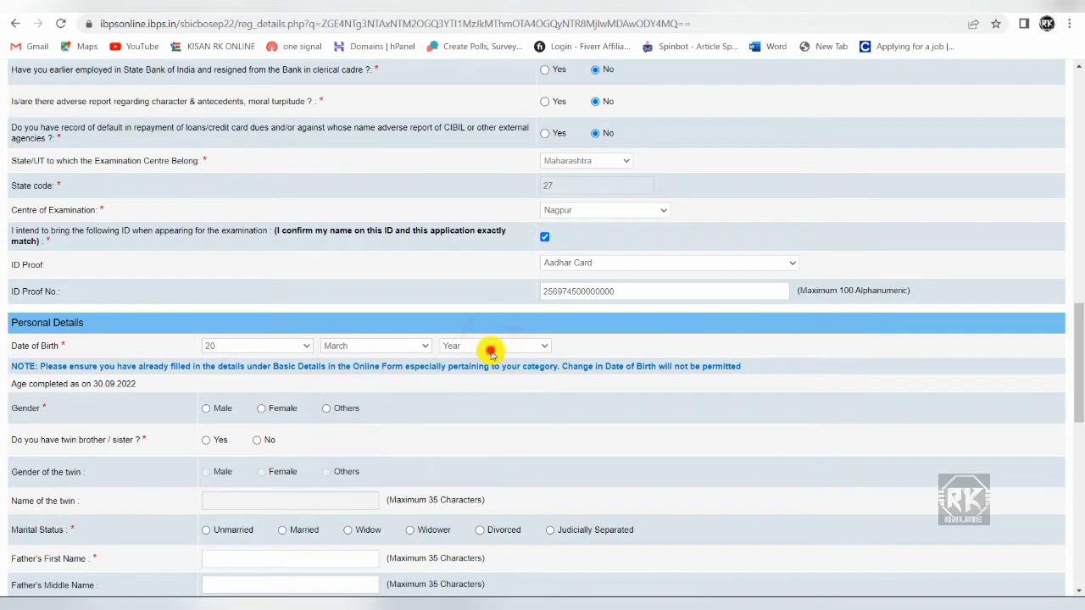
click(480, 347)
click(481, 424)
Set the gender to Male and marital status to Unmarried, and answer No to having a twin brother or sister.
scroll(341, 395, down, 1)
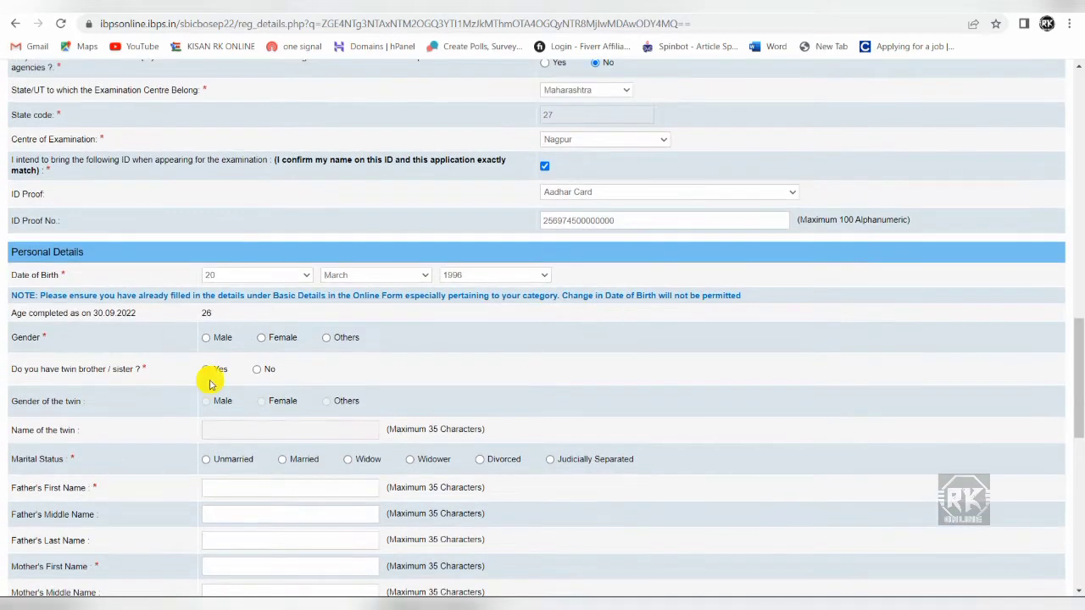
click(206, 337)
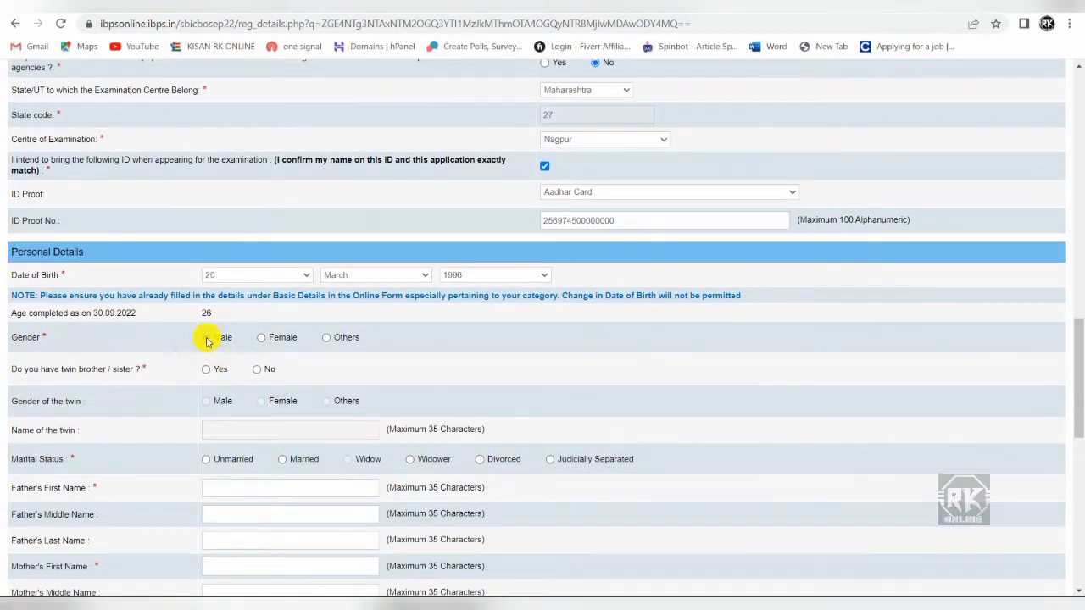
scroll(182, 339, down, 2)
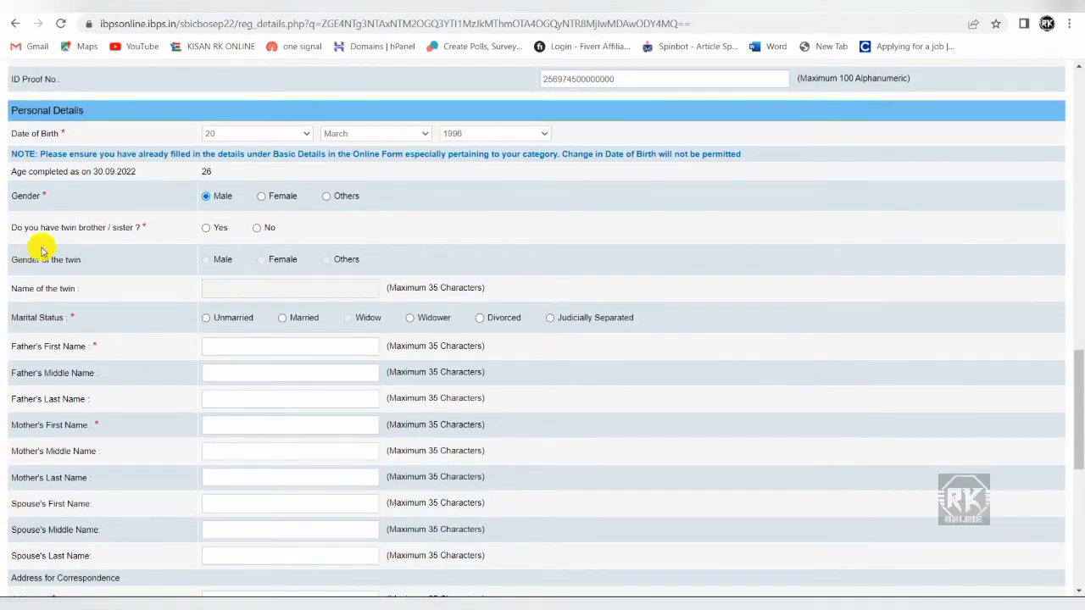
click(257, 228)
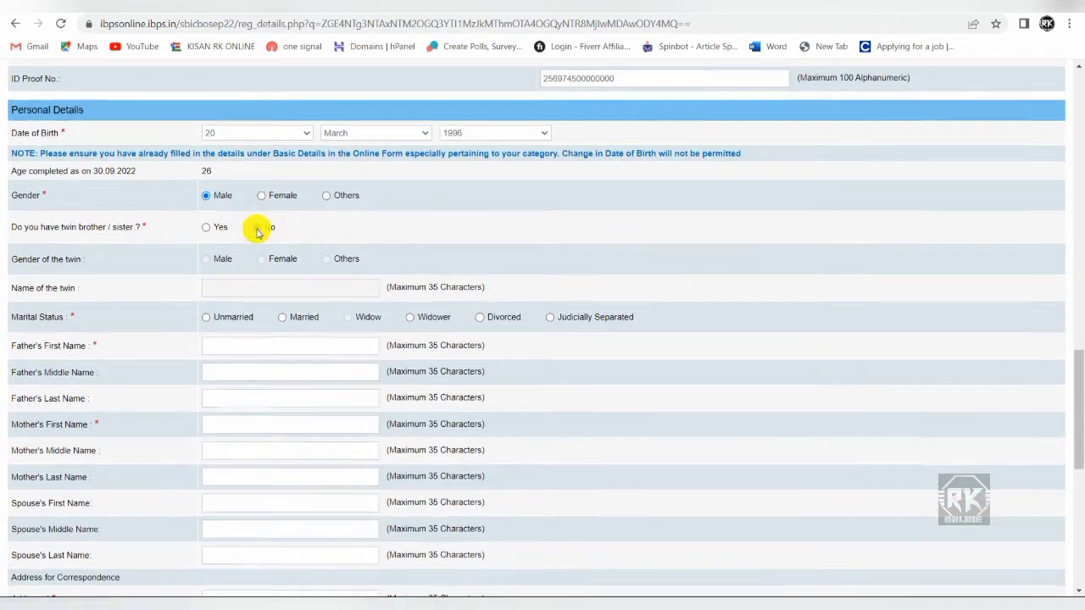
scroll(245, 238, down, 1)
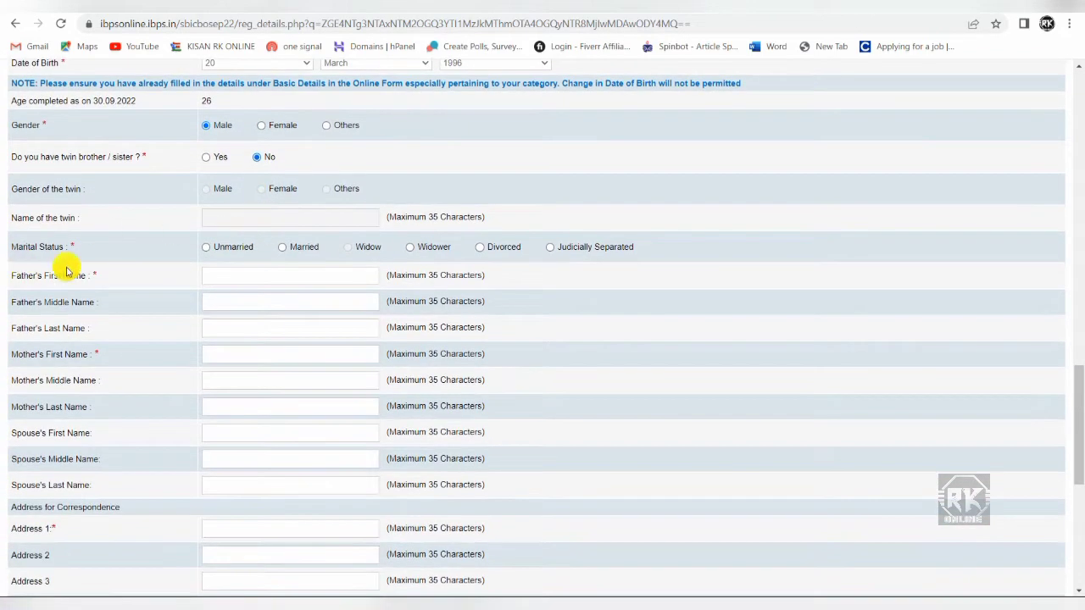
click(206, 248)
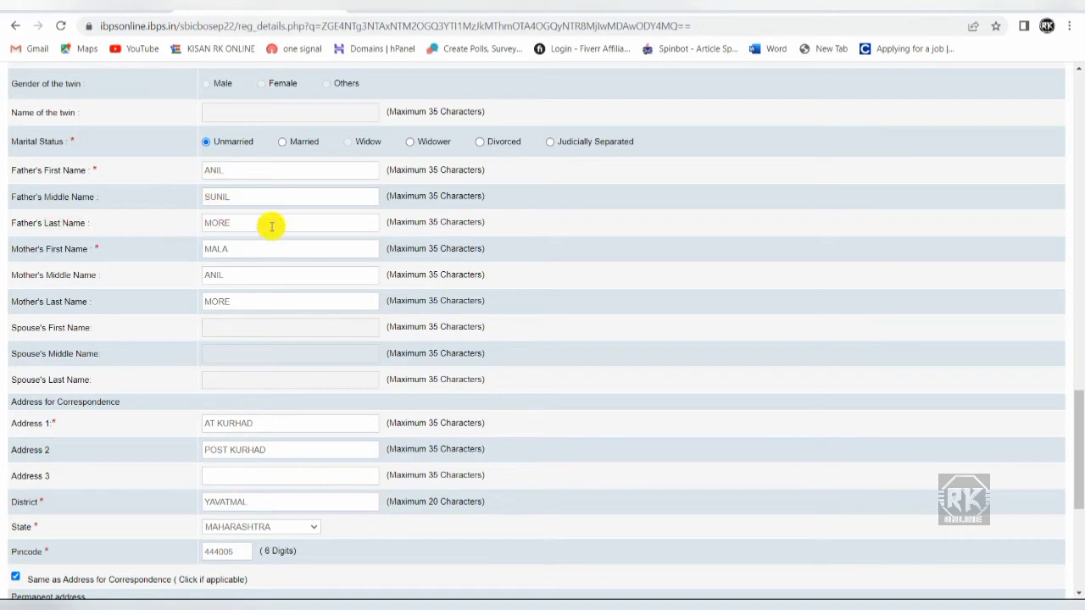
Review the parents' names, the address for correspondence and the permanent address marked as the same.
scroll(272, 227, down, 1)
scroll(272, 227, down, 1)
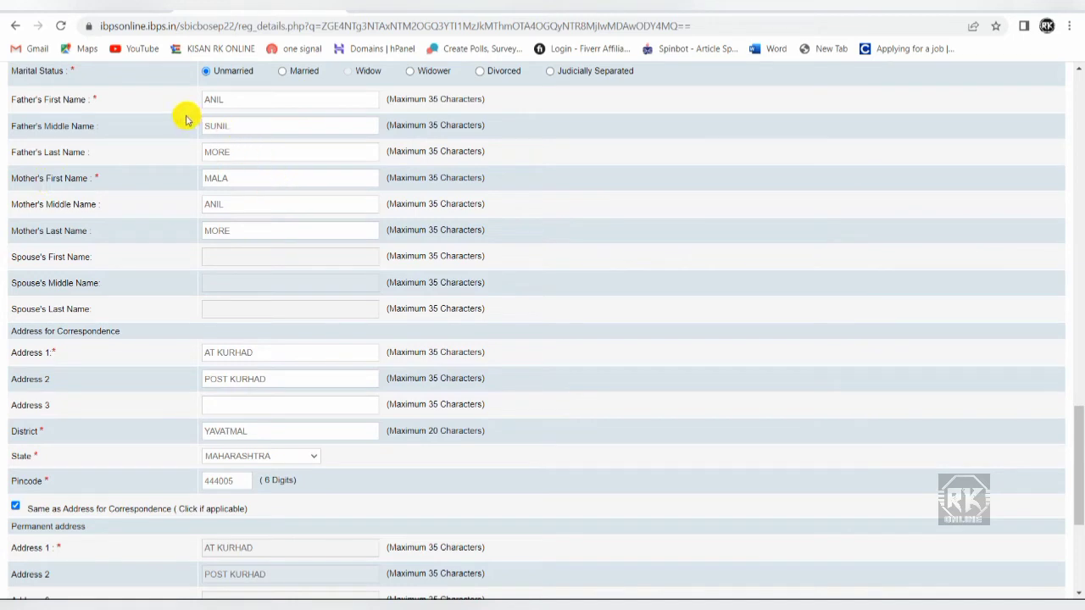
scroll(223, 157, down, 2)
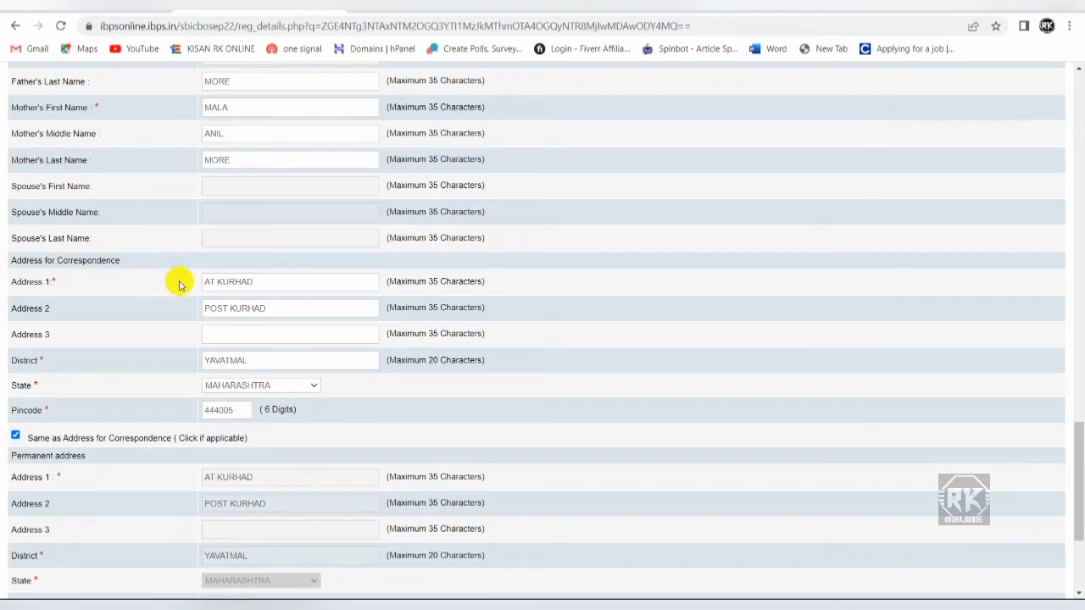
scroll(262, 347, down, 2)
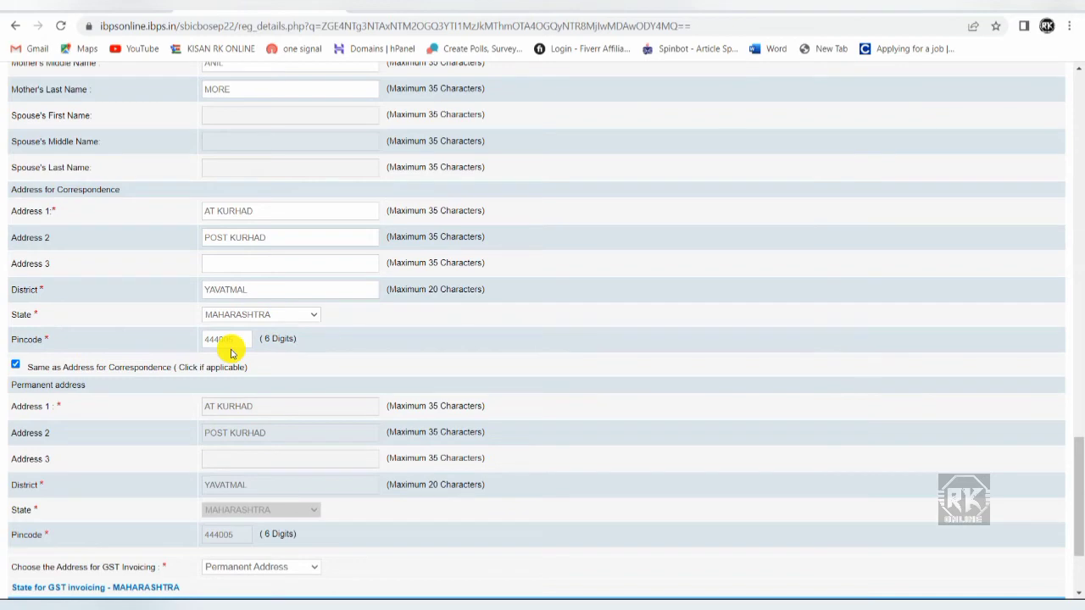
scroll(238, 347, down, 4)
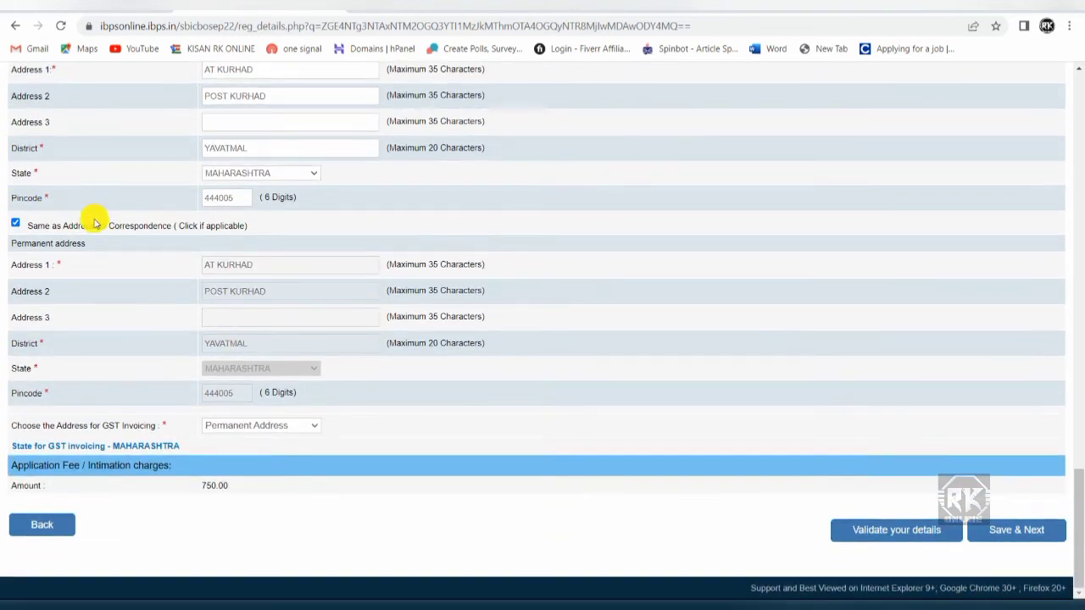
scroll(34, 248, up, 6)
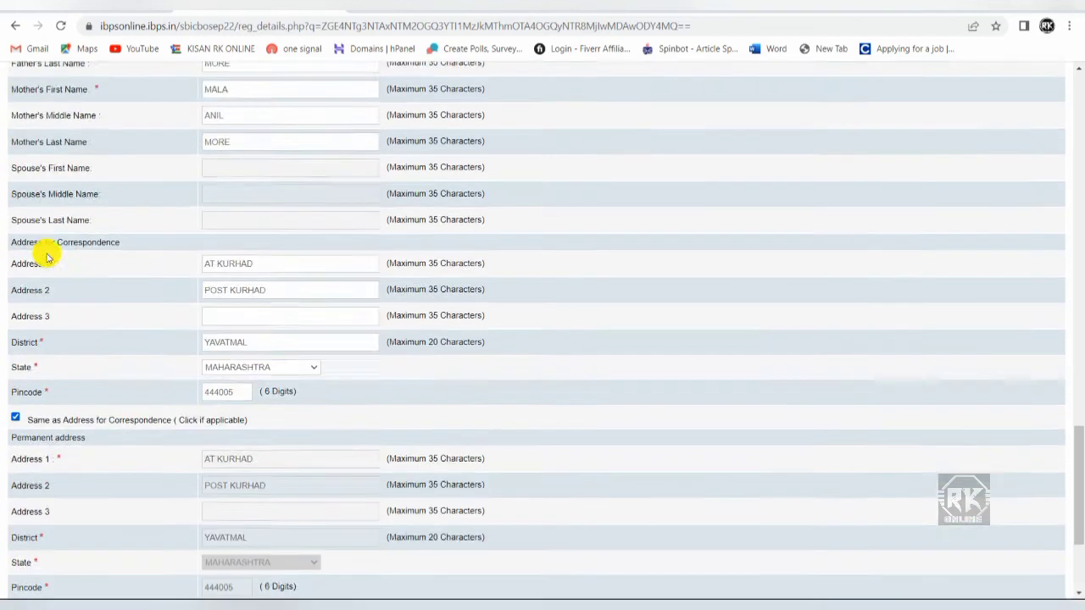
scroll(170, 296, down, 6)
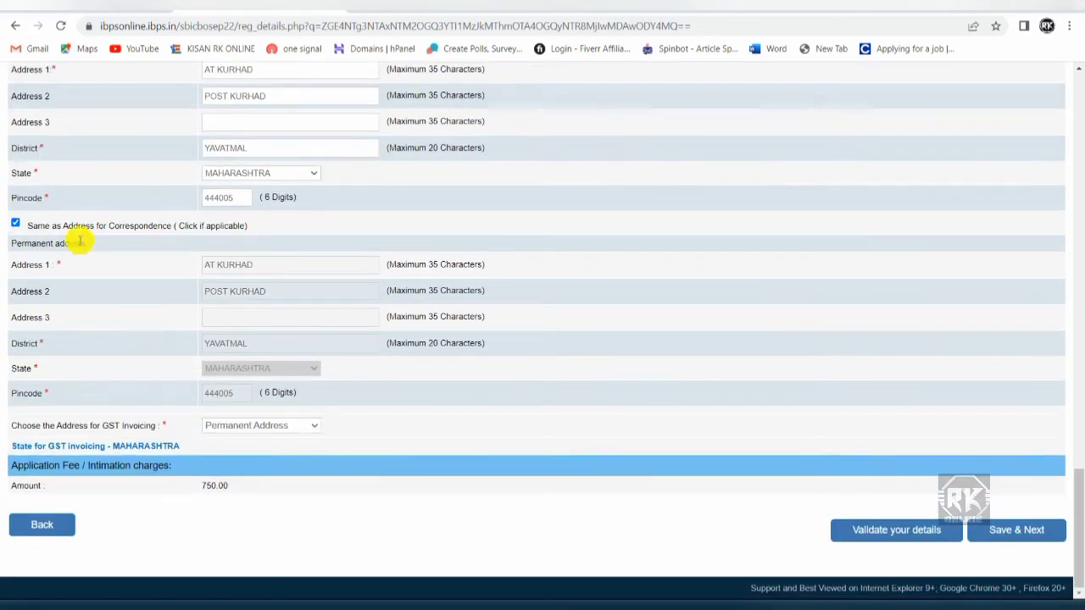
click(14, 227)
scroll(243, 207, up, 1)
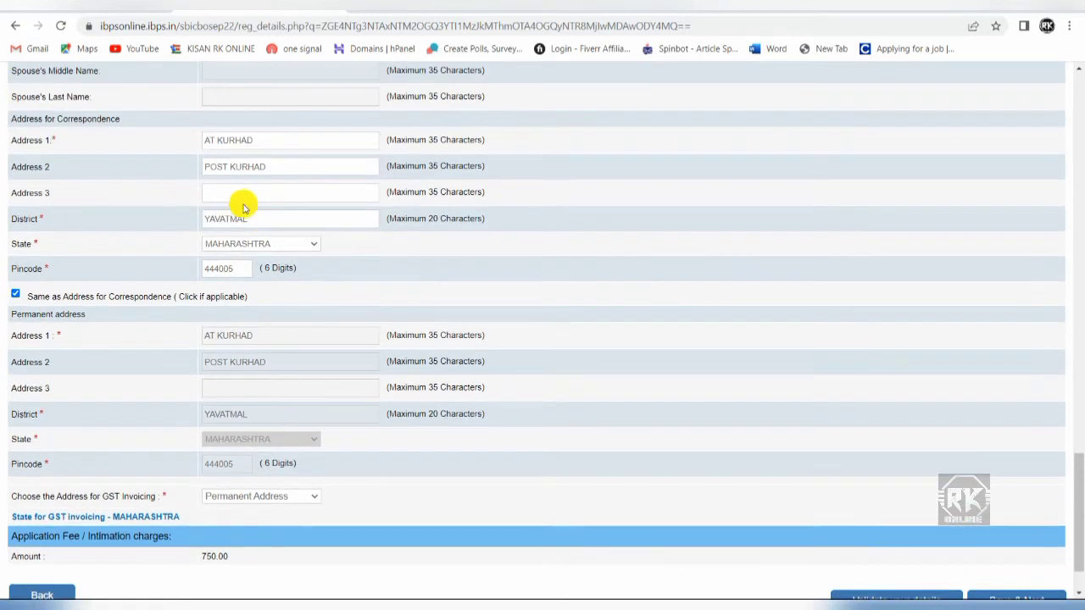
Set the address for GST invoicing to Communication Address.
scroll(245, 210, down, 1)
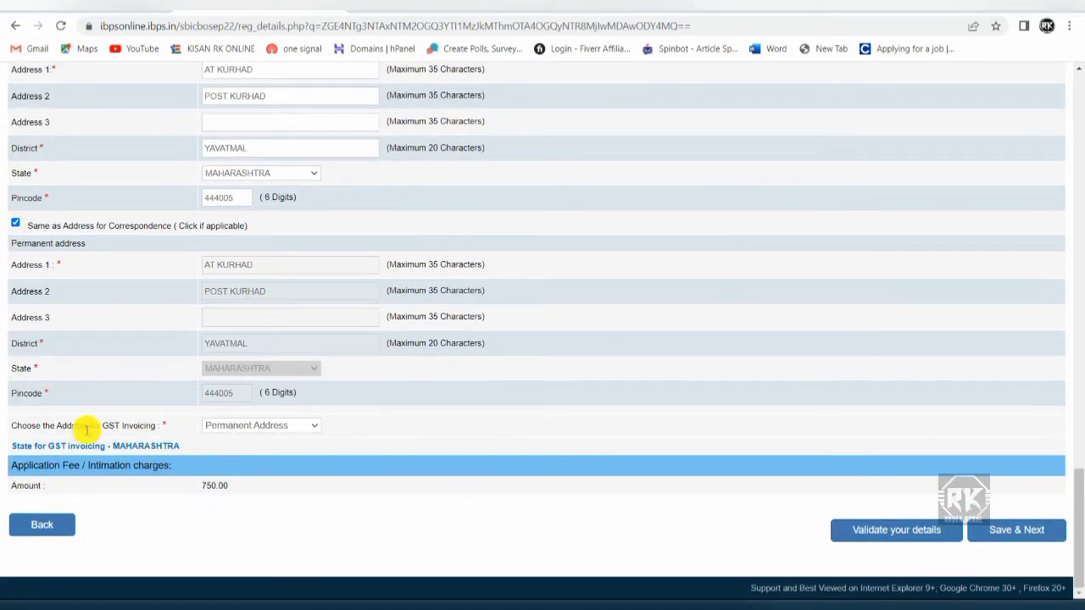
click(273, 428)
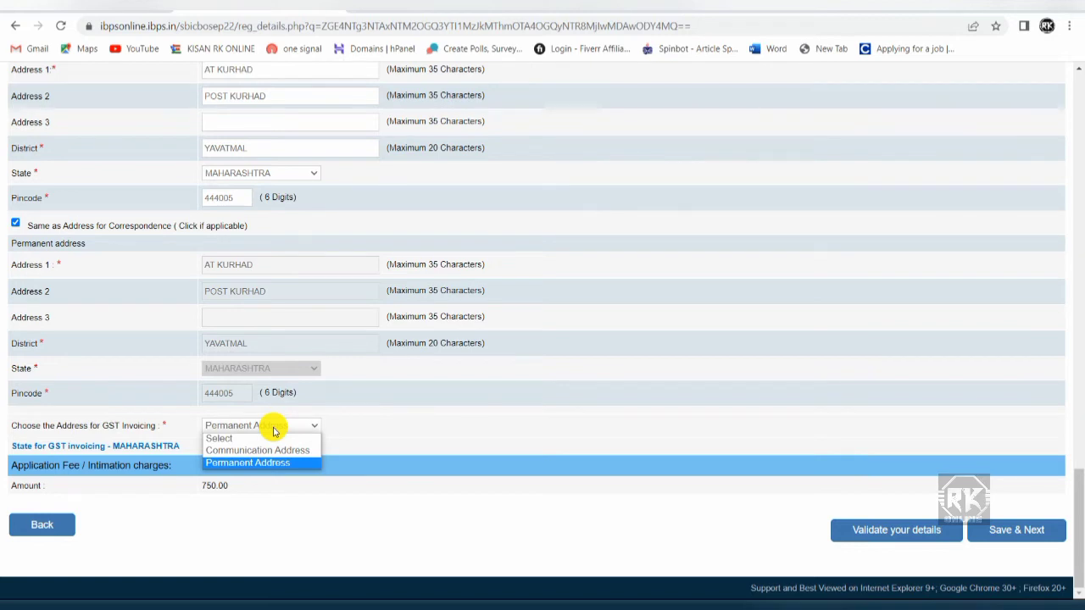
click(250, 450)
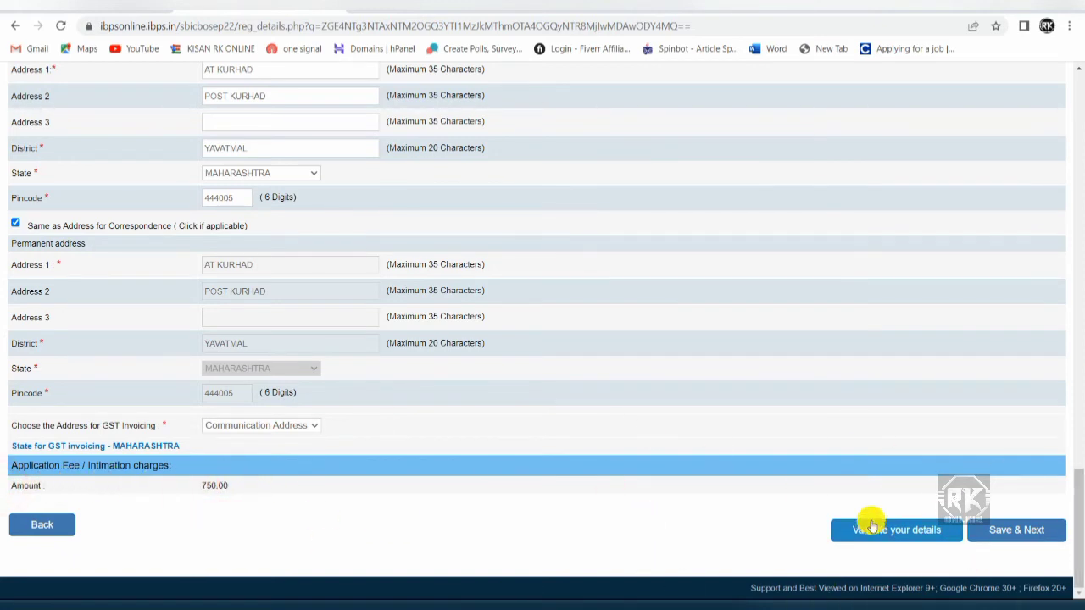
Validate the personal details, save them to continue to the educational qualification page, and dismiss the browser's offer to save the address.
click(885, 542)
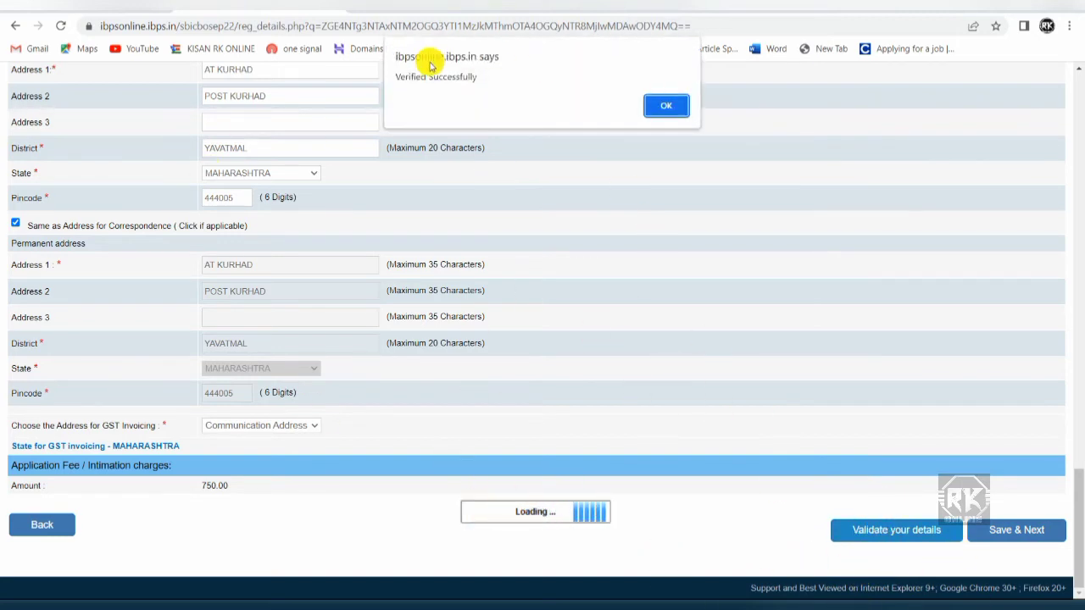
click(392, 77)
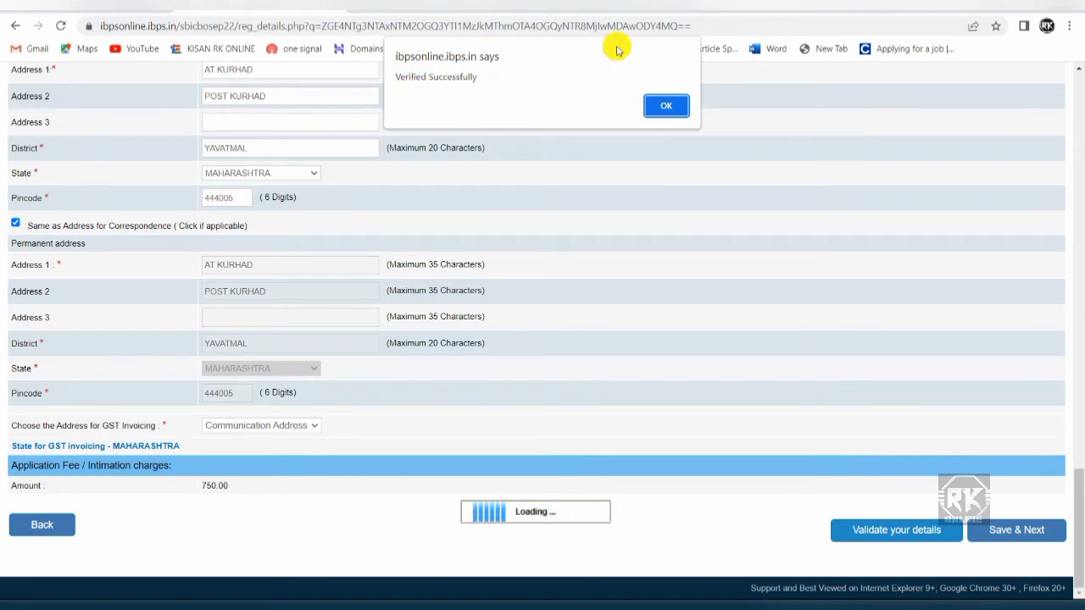
click(677, 112)
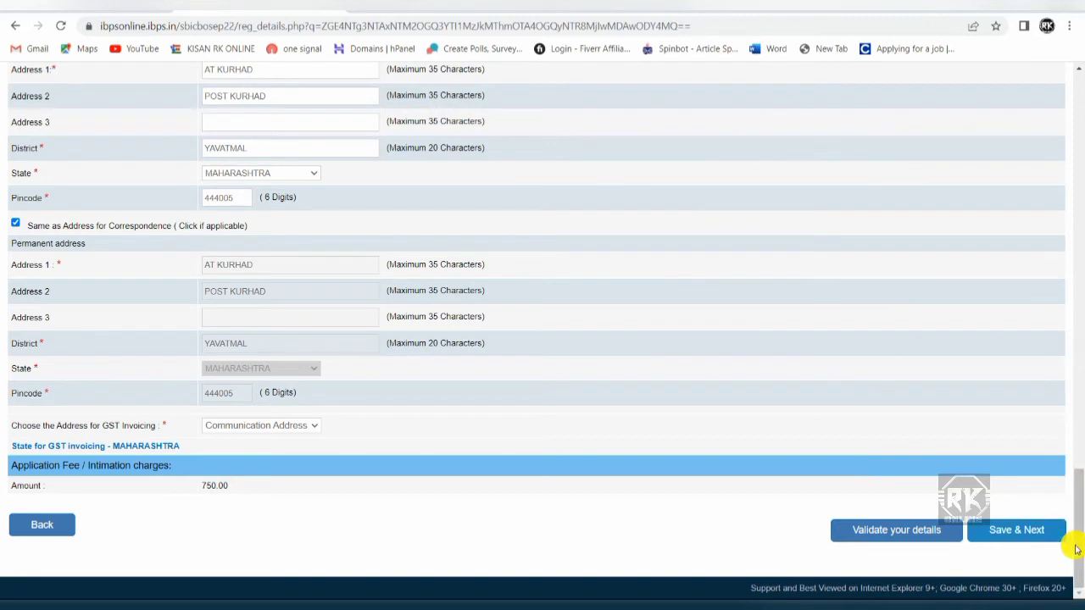
click(1021, 539)
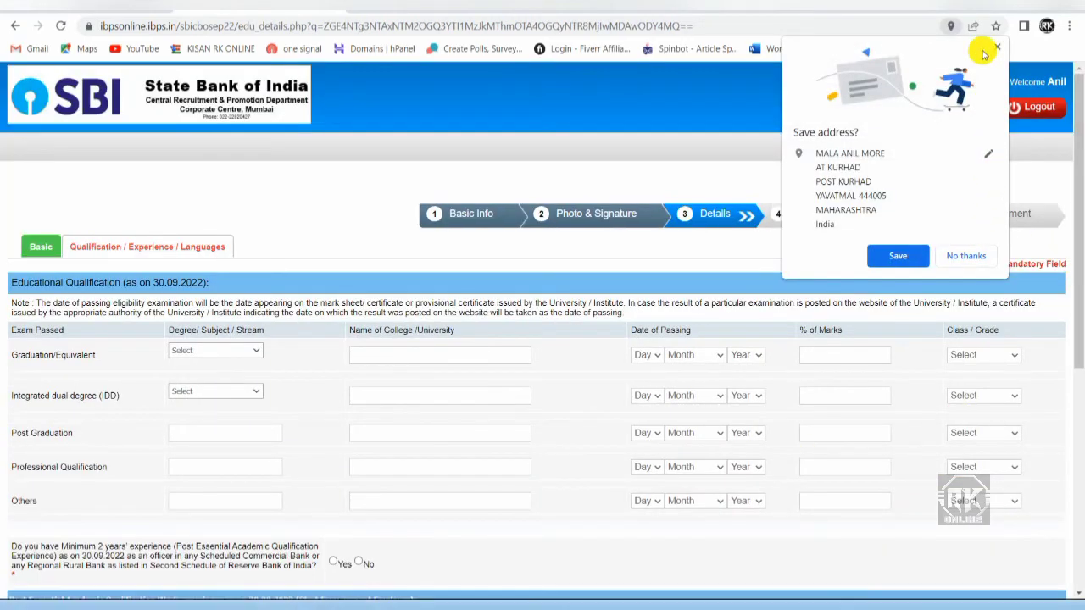
click(997, 47)
Review the graduation entry with its stream and class options, the work experience details and the languages known.
scroll(247, 315, down, 1)
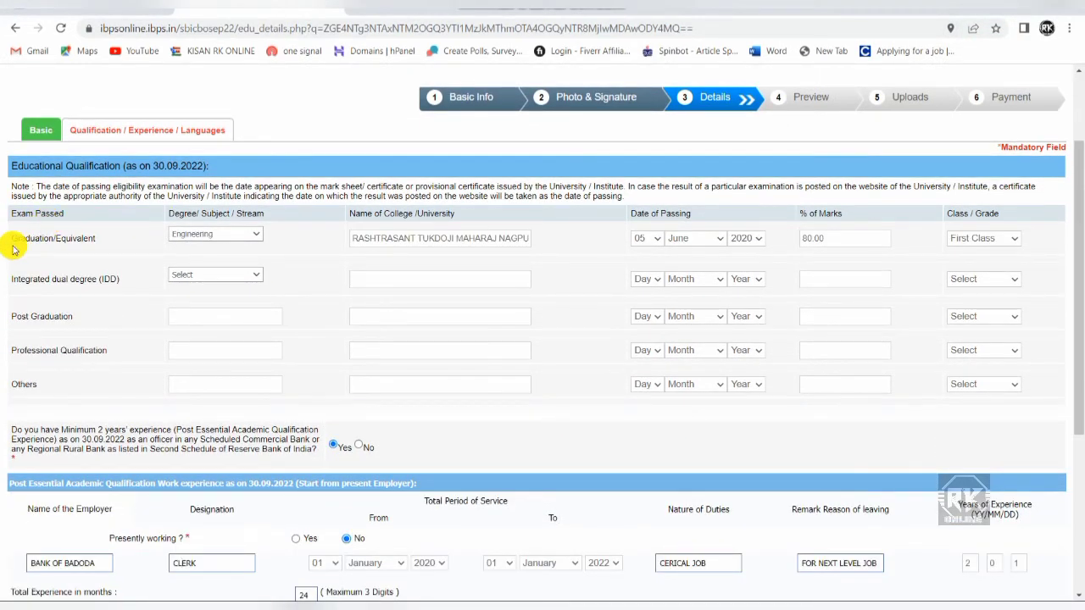
click(254, 235)
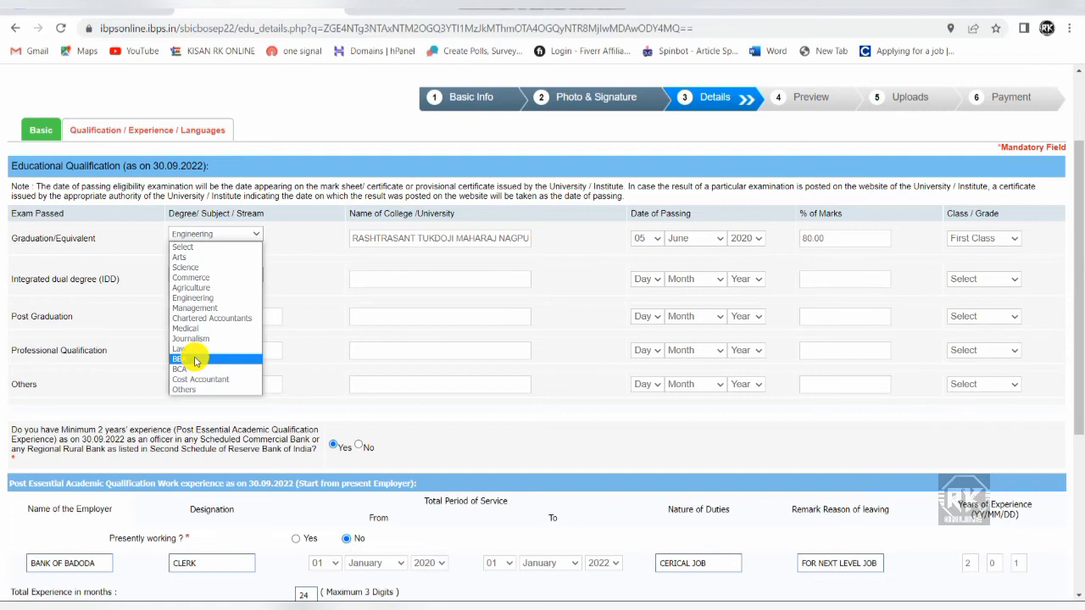
click(122, 234)
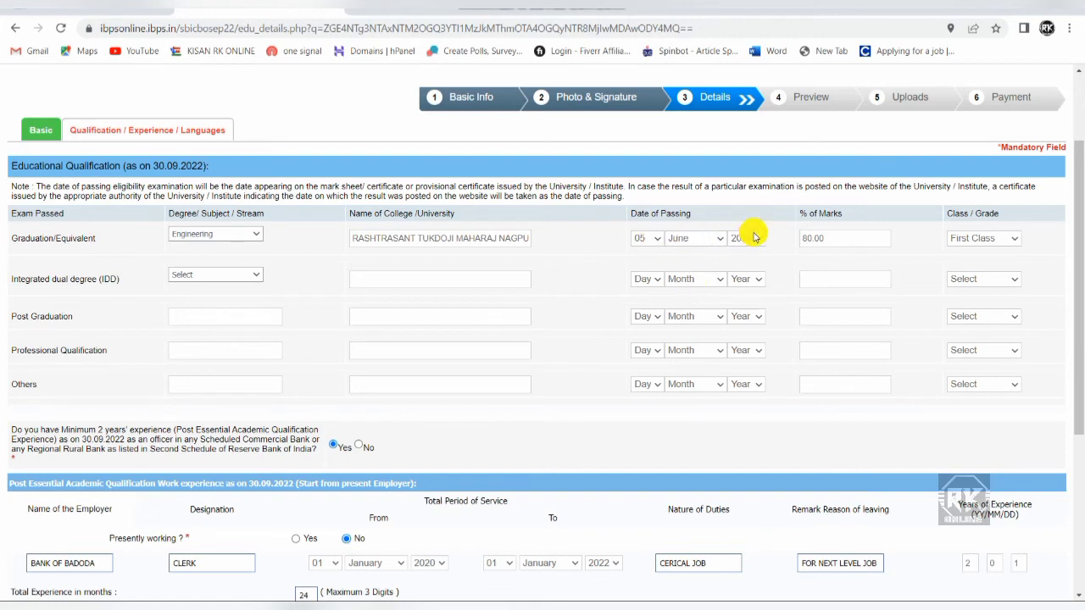
click(983, 238)
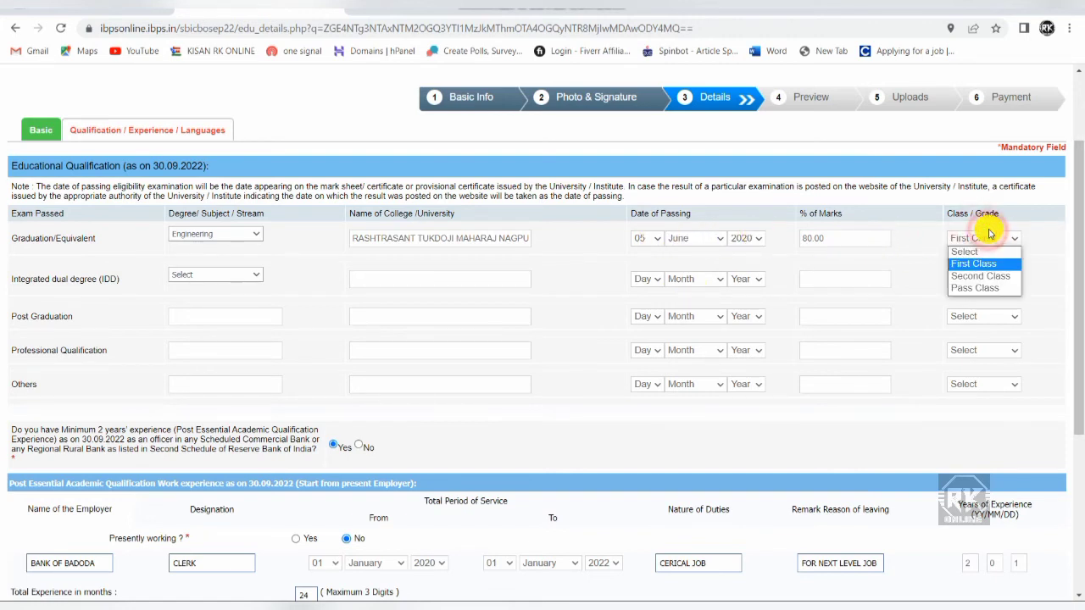
click(900, 201)
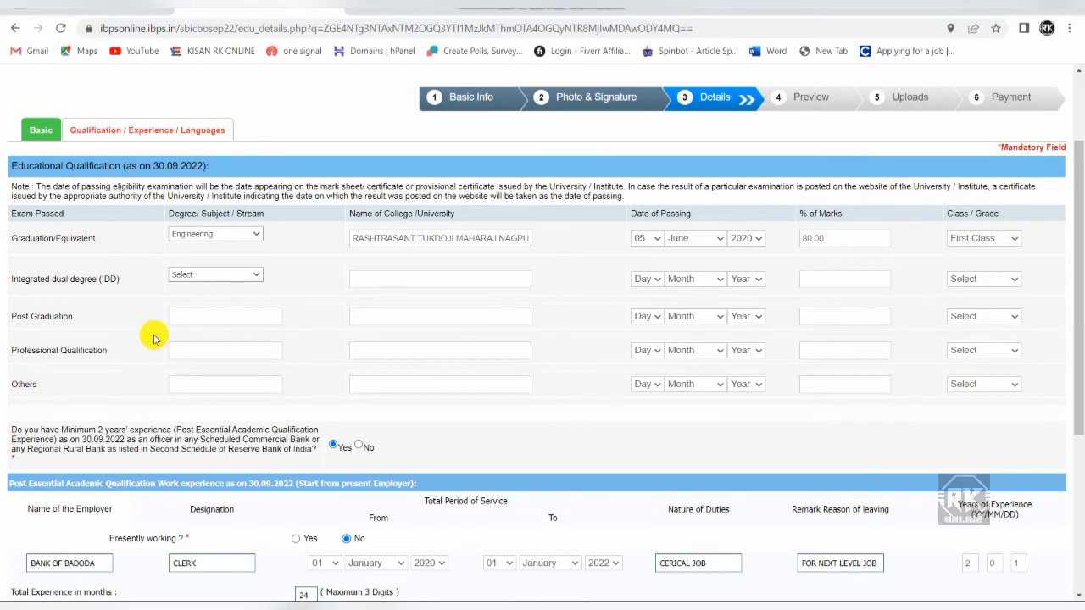
scroll(274, 371, down, 3)
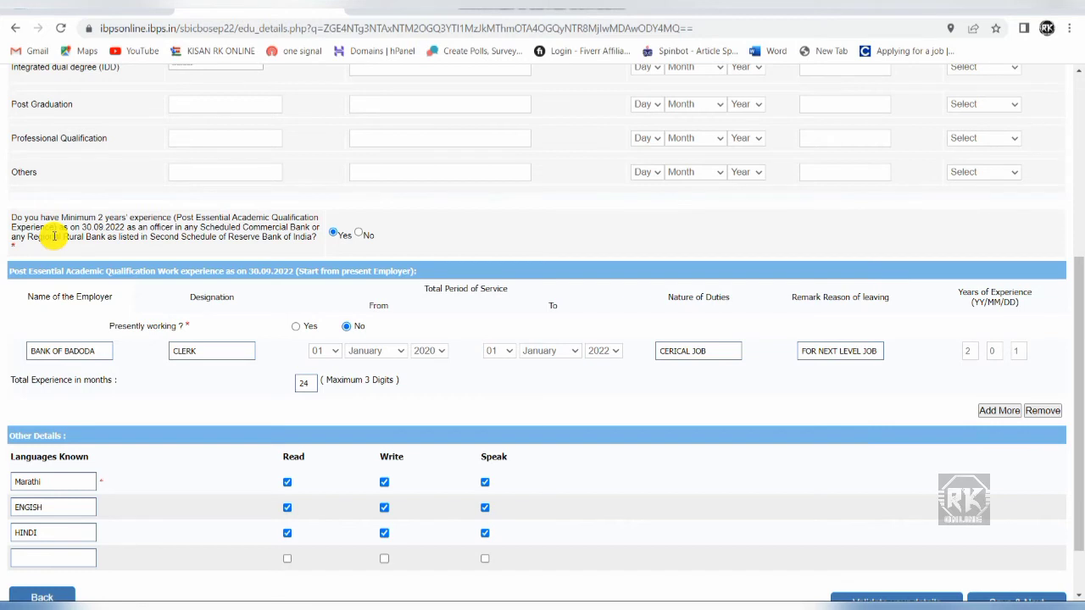
scroll(225, 313, down, 1)
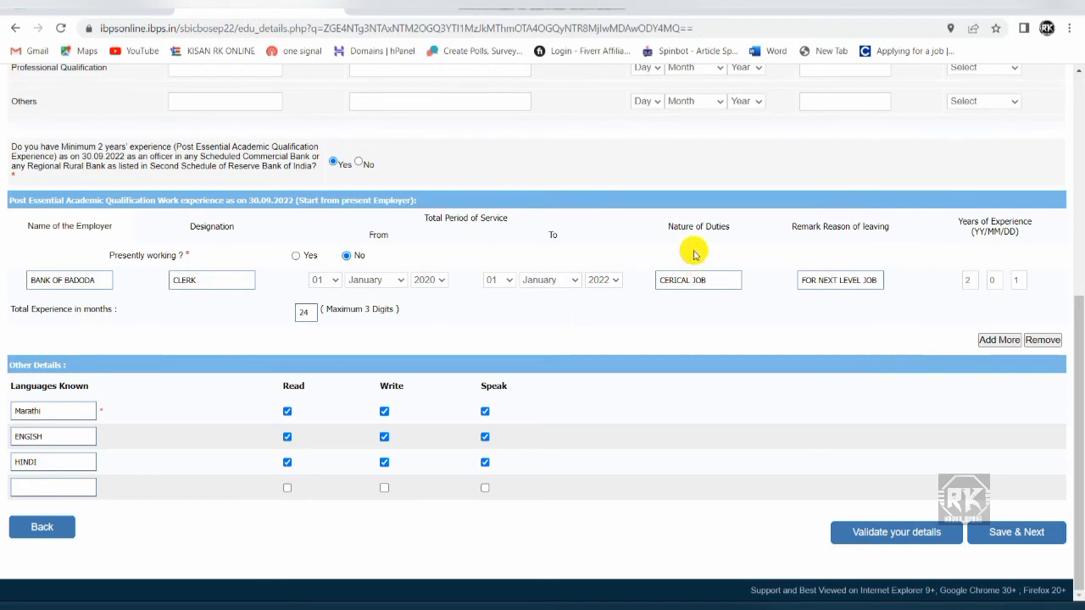
Validate the educational qualification and work experience details, acknowledge the verification, and save them to continue to the registration preview.
click(655, 280)
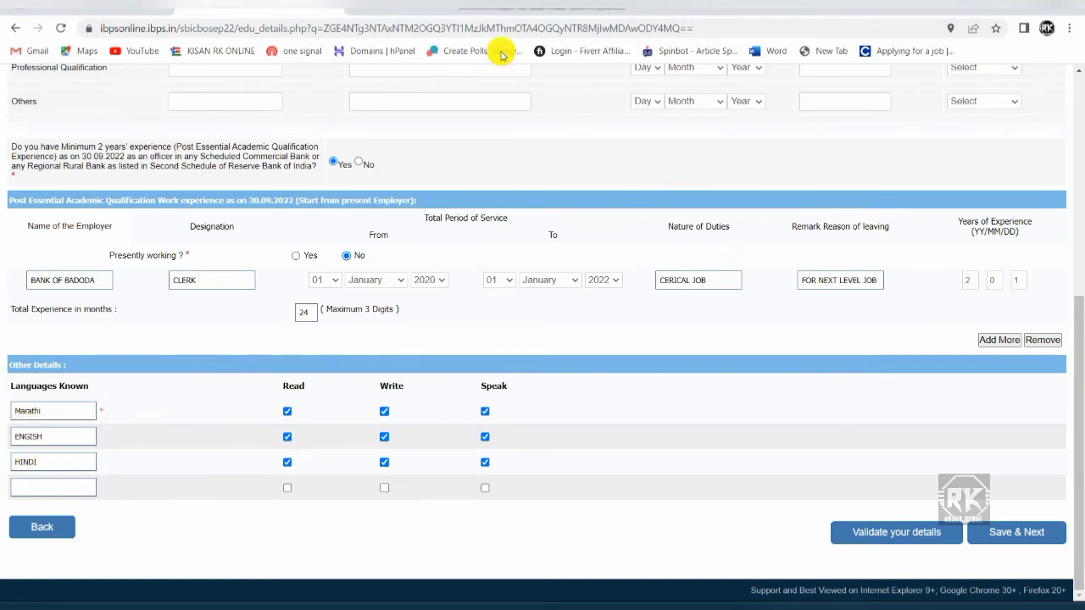
click(890, 531)
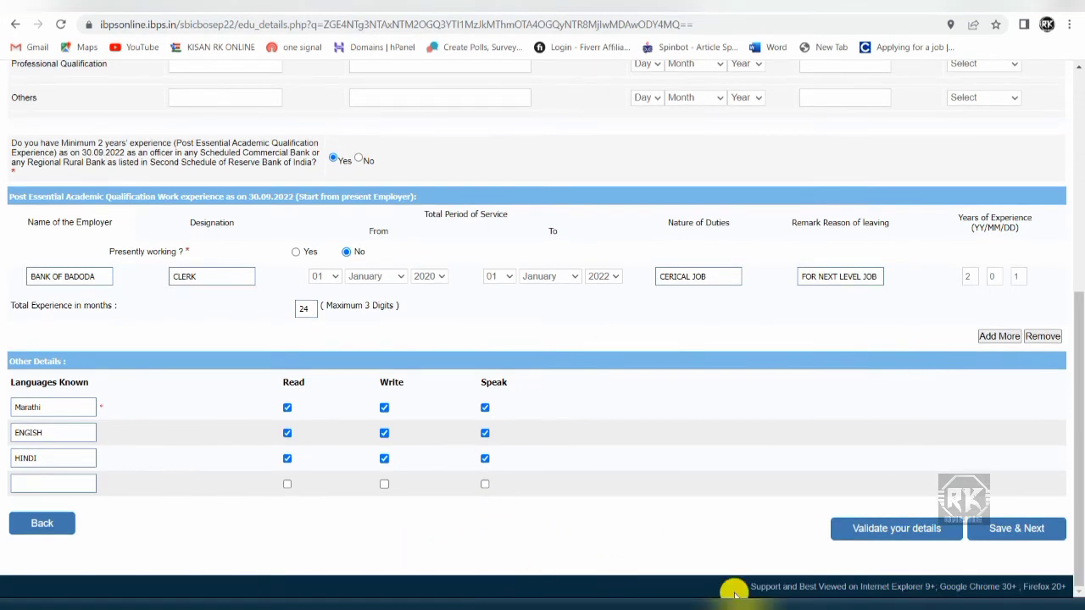
click(890, 531)
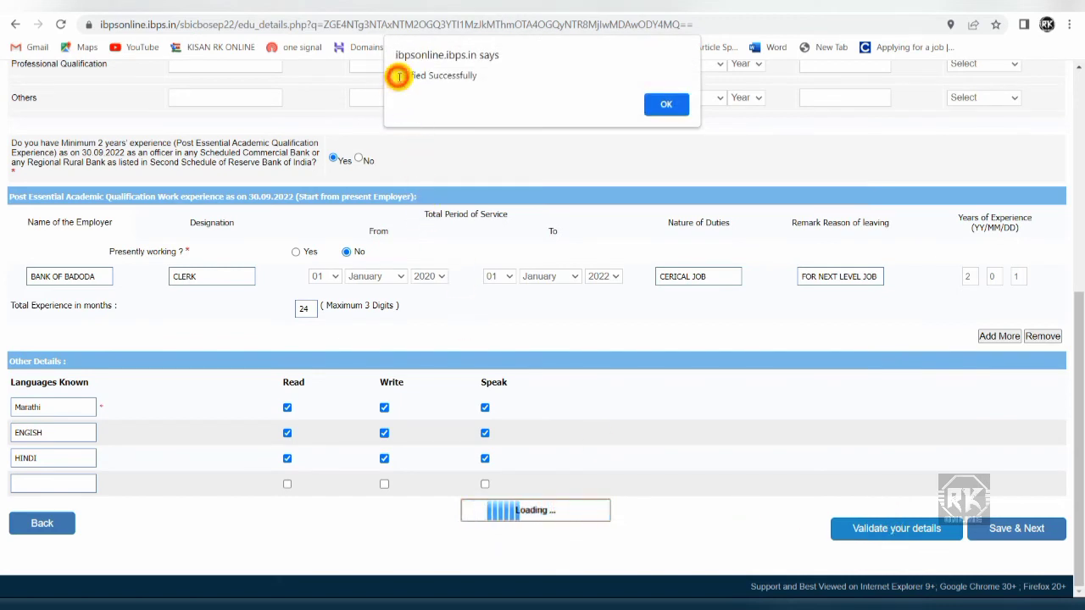
drag(398, 76, 475, 75)
click(682, 108)
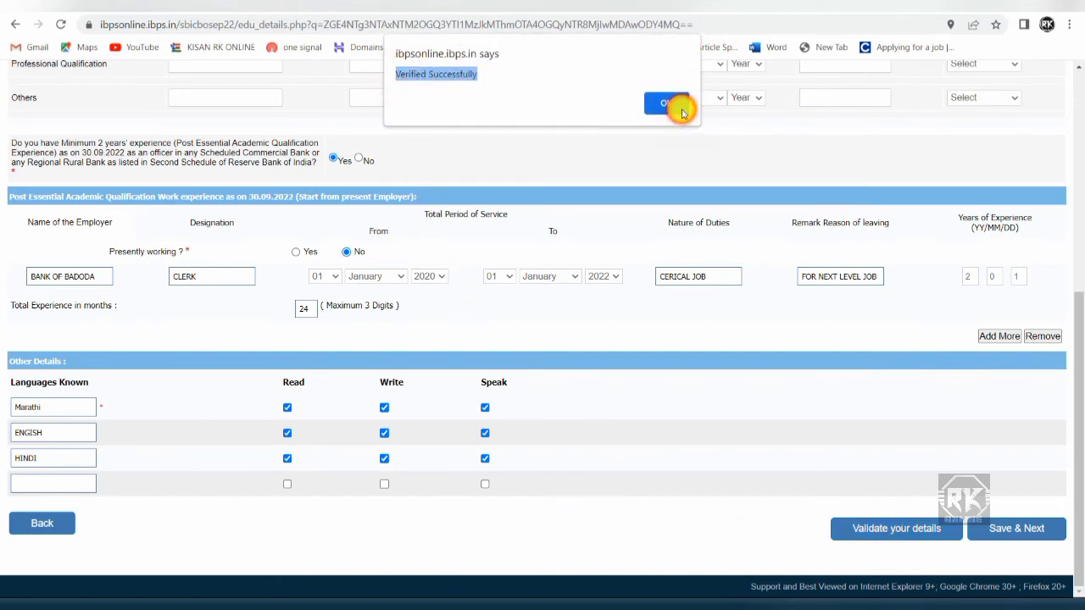
click(1013, 532)
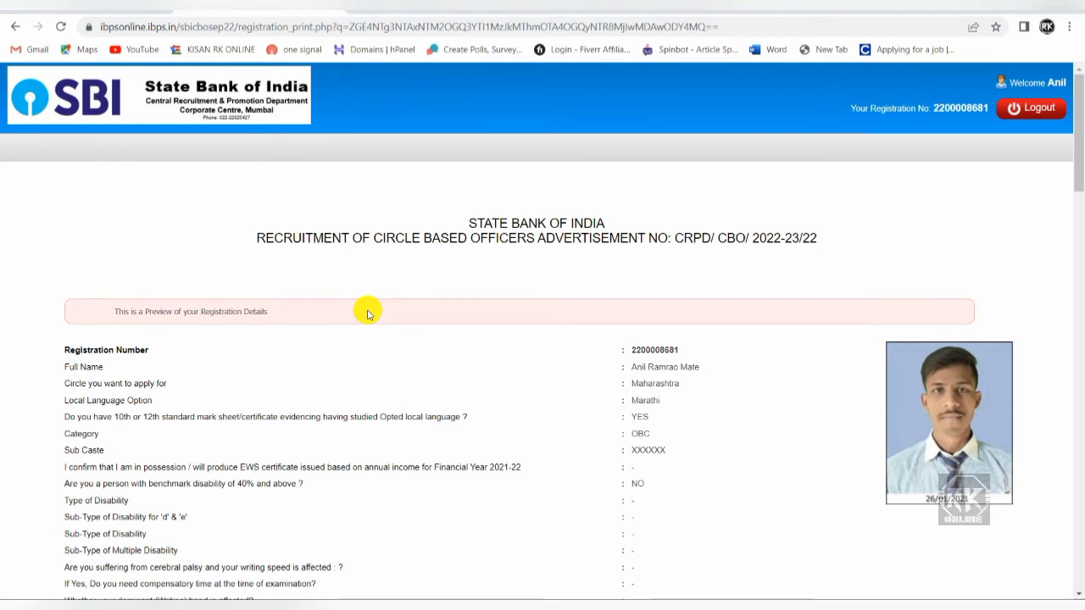
Go through the registration preview and agree to the declaration at its end.
scroll(368, 315, down, 6)
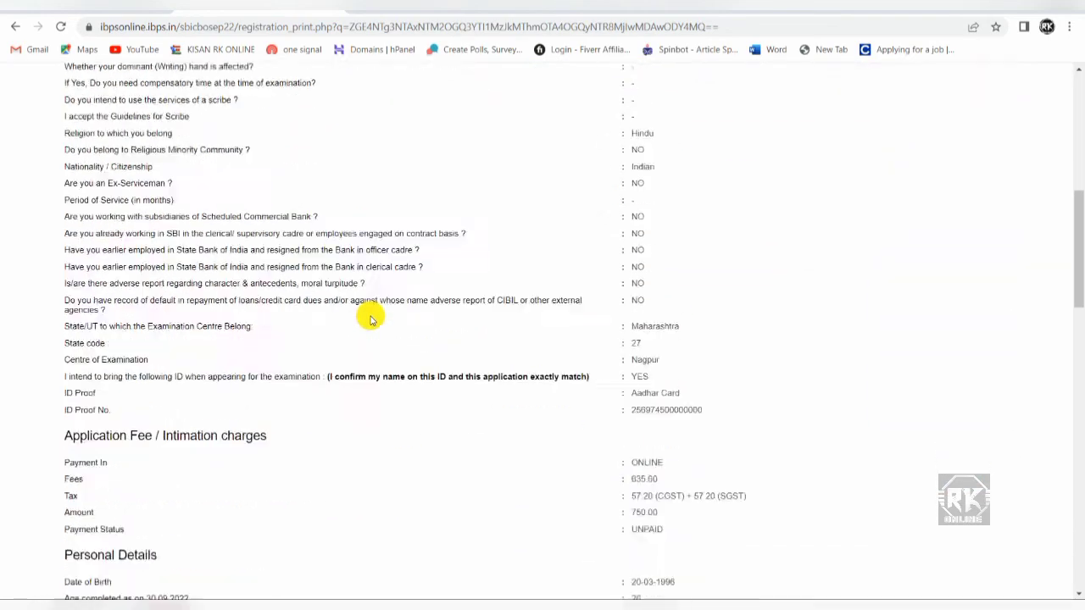
scroll(371, 317, down, 2)
scroll(373, 320, down, 12)
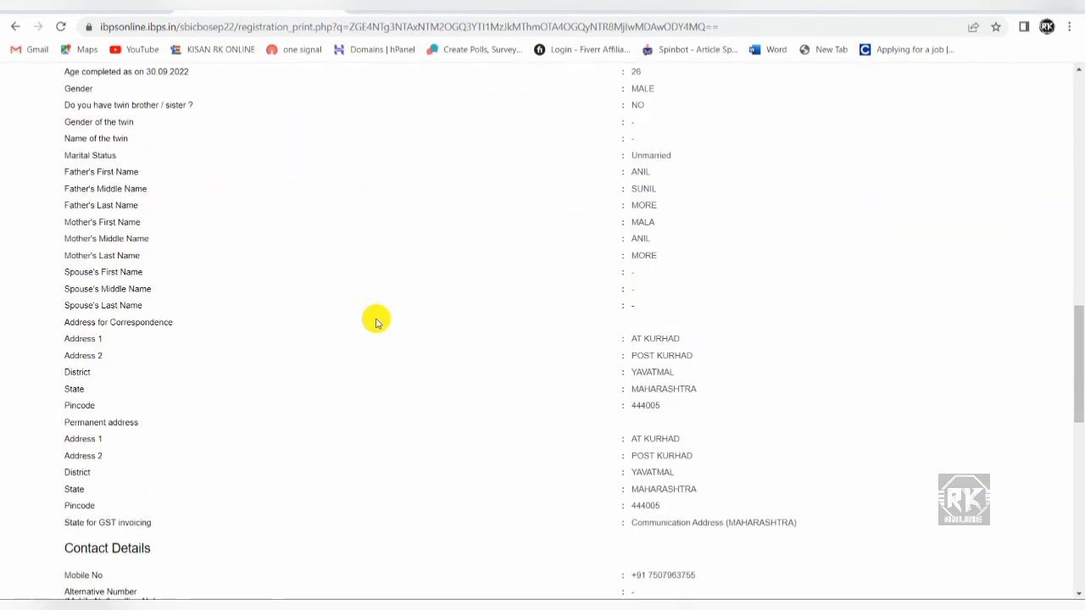
scroll(378, 324, down, 2)
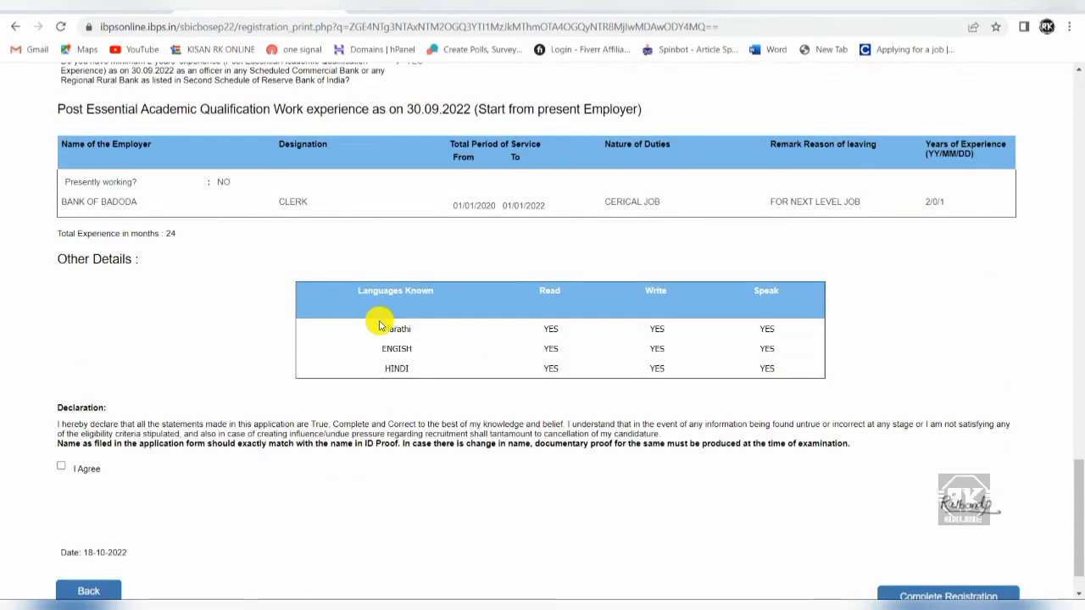
scroll(378, 325, down, 1)
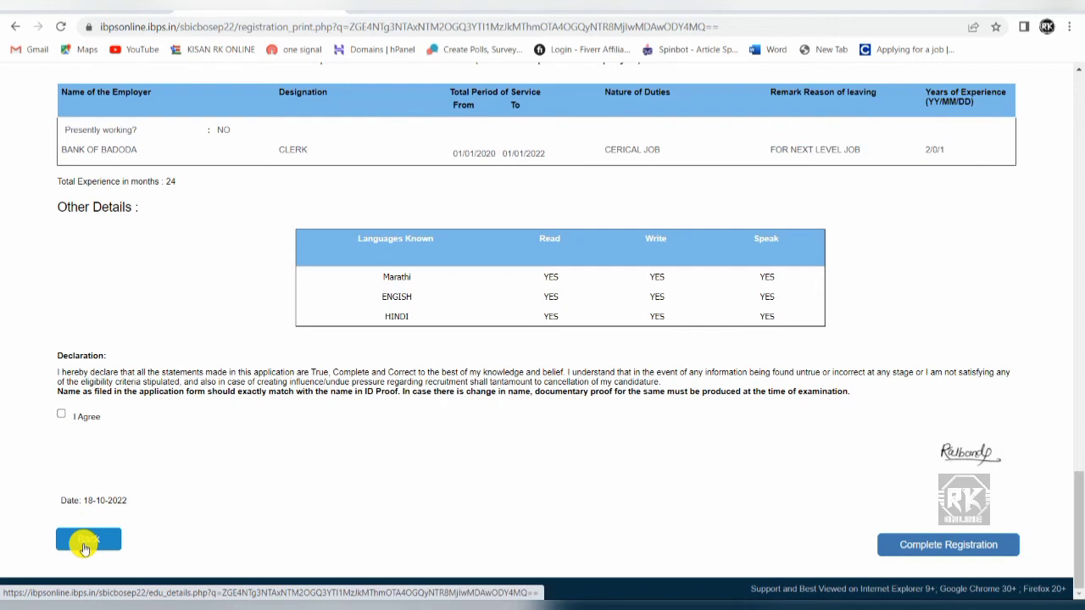
scroll(545, 194, up, 1)
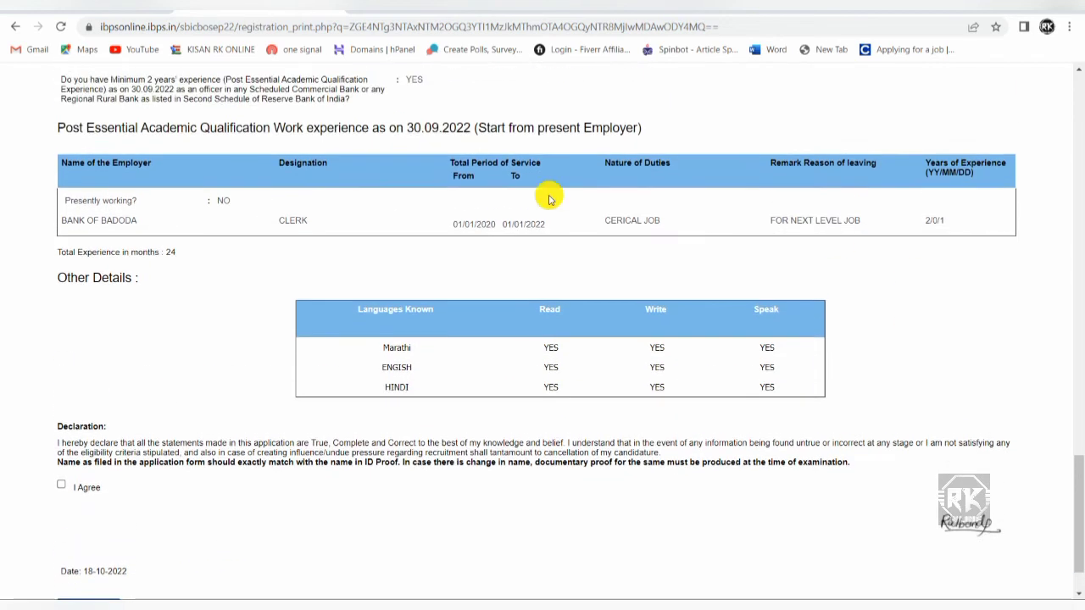
click(62, 484)
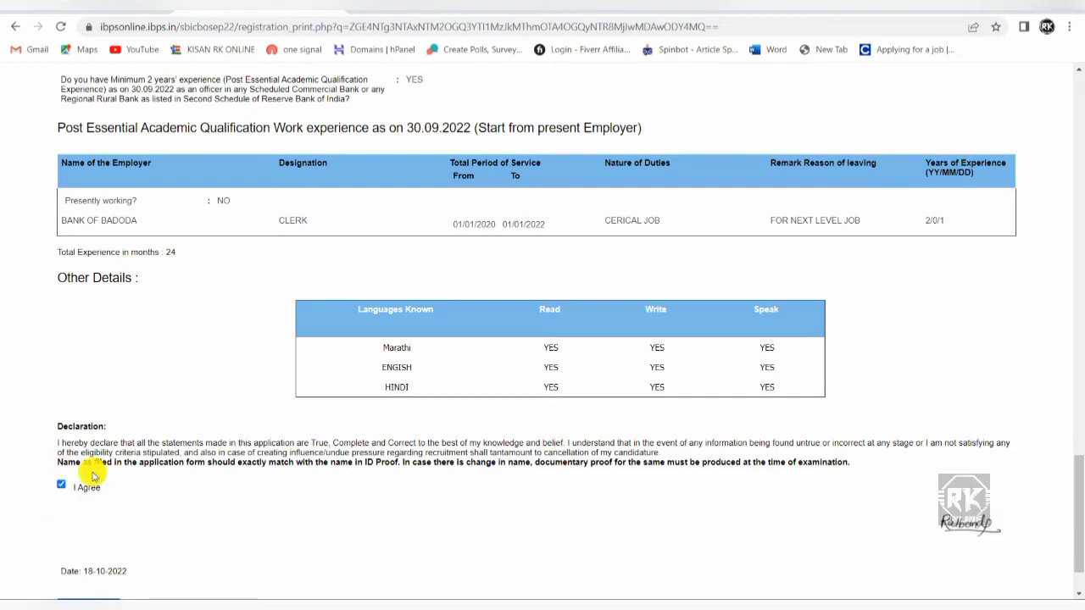
Complete the registration and accept both confirmations to continue to the document uploads.
scroll(94, 476, down, 1)
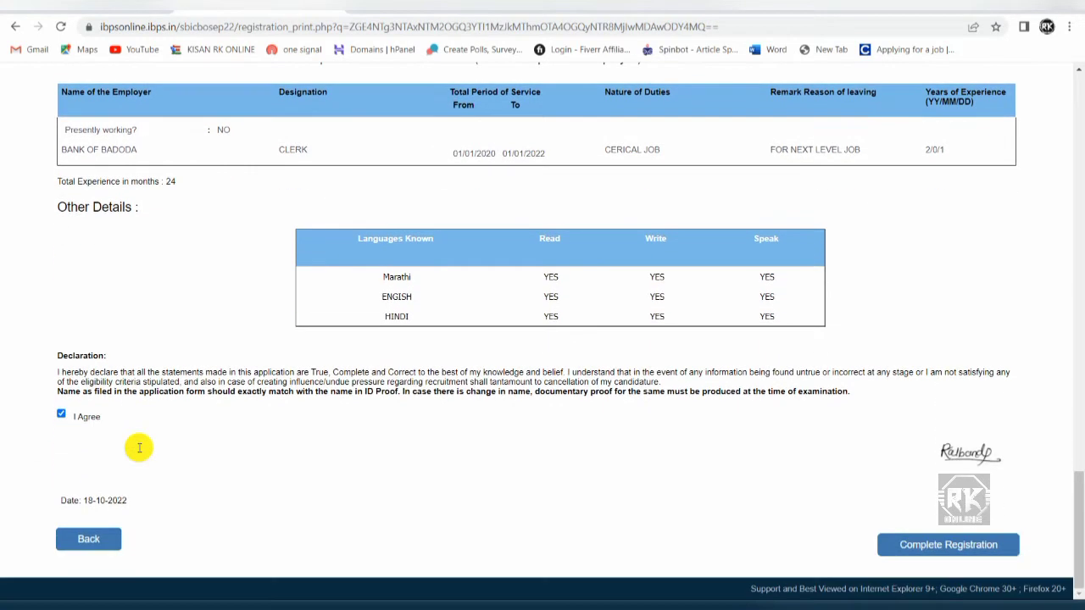
click(935, 549)
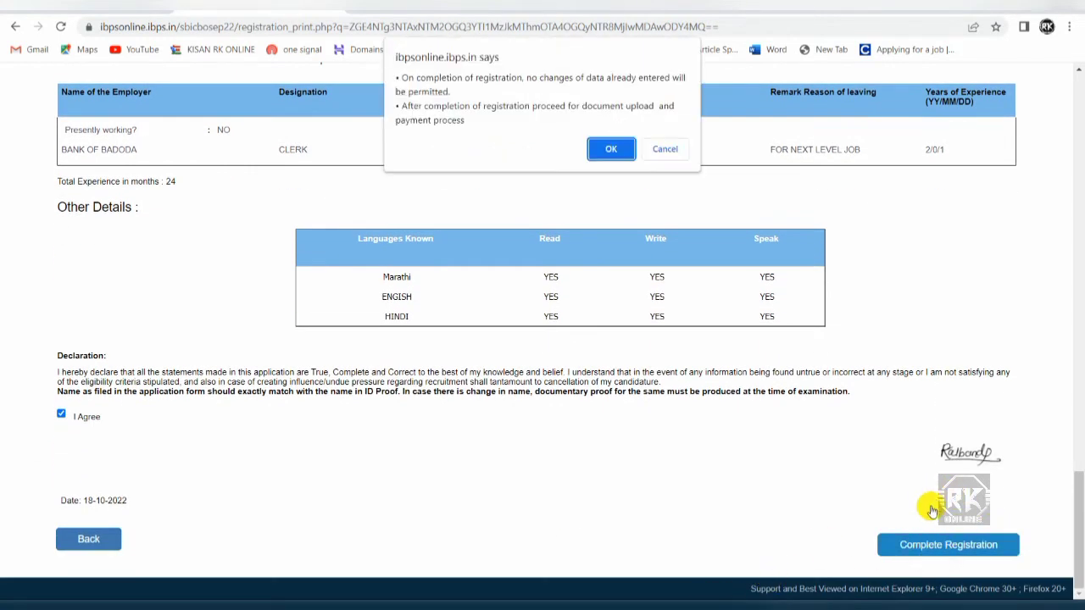
click(605, 151)
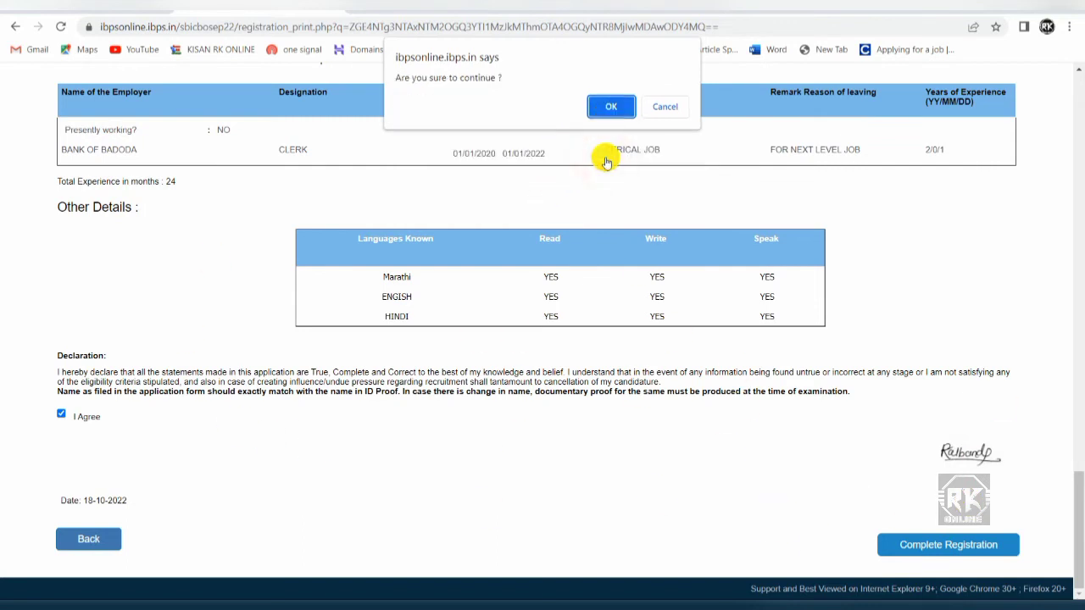
click(600, 105)
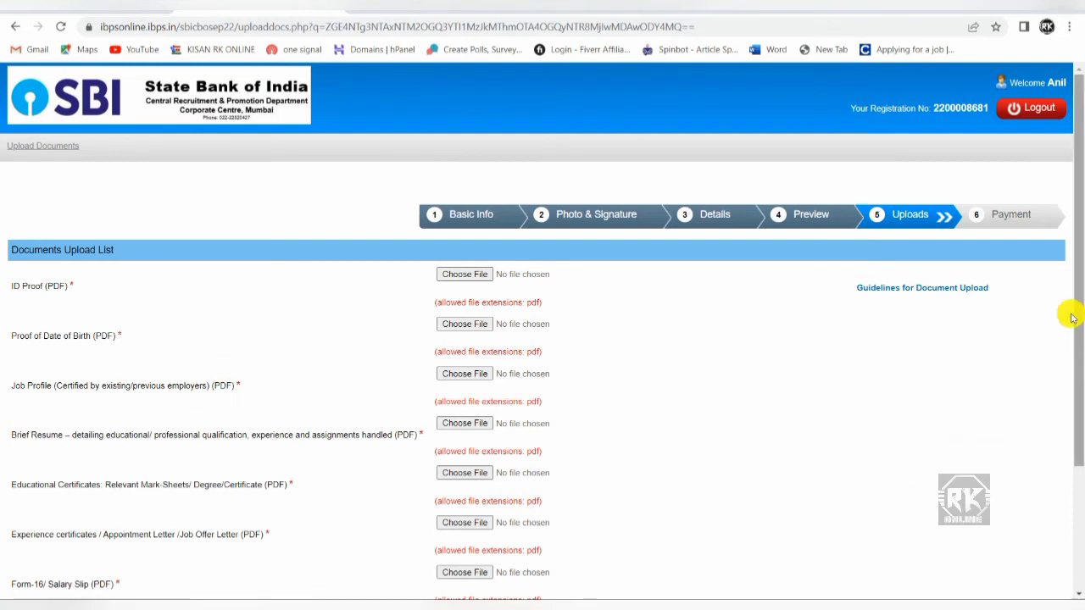
Open the Guidelines for Document Upload, read the signature, photograph and document requirements, and return to the upload page.
click(905, 286)
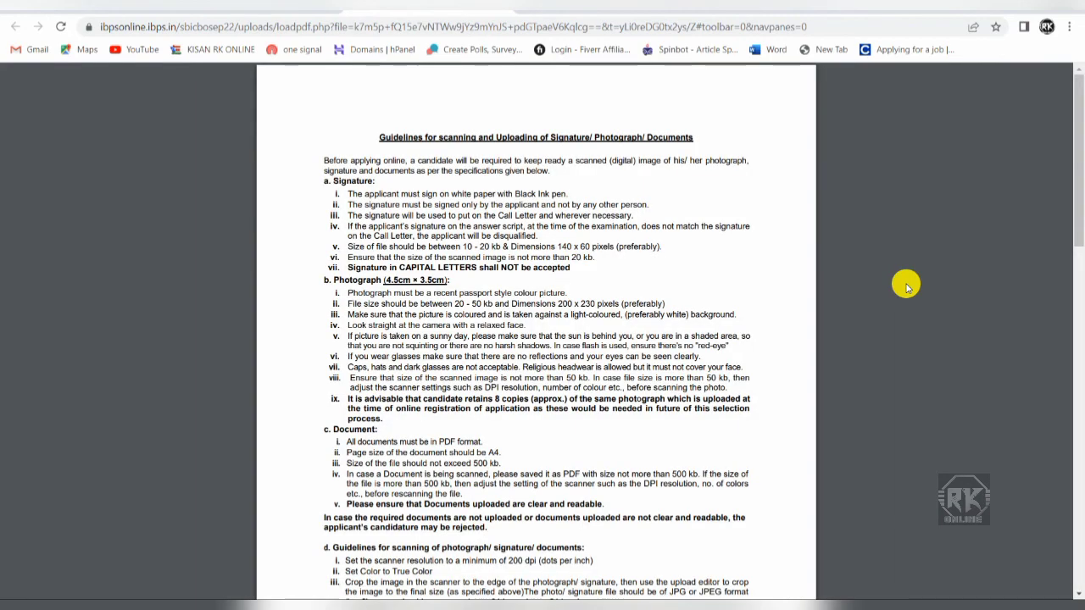
key(ctrl+plus)
key(ctrl+plus)
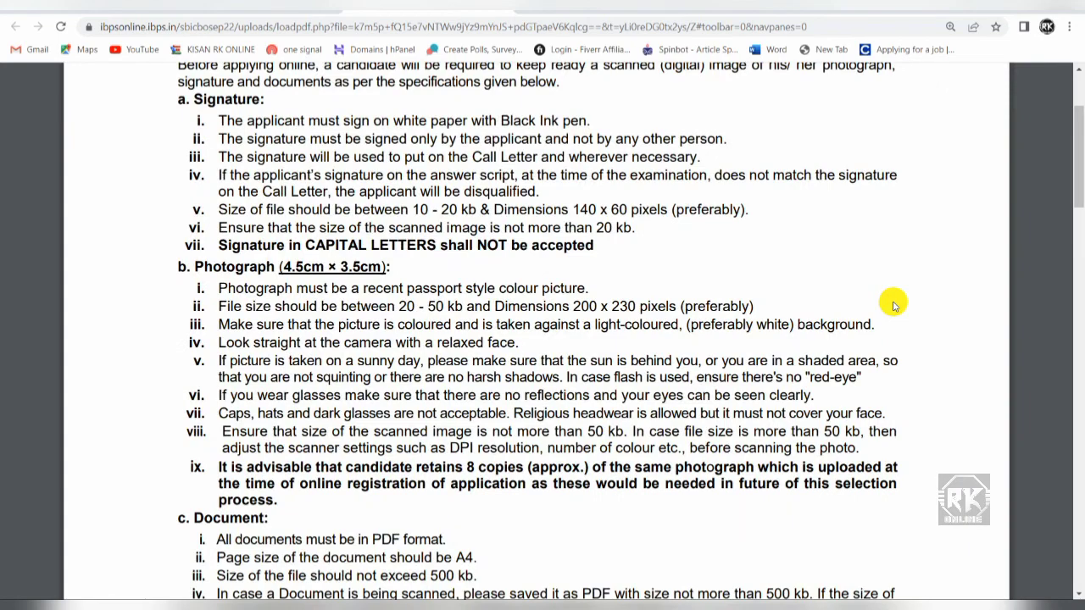
scroll(368, 393, down, 5)
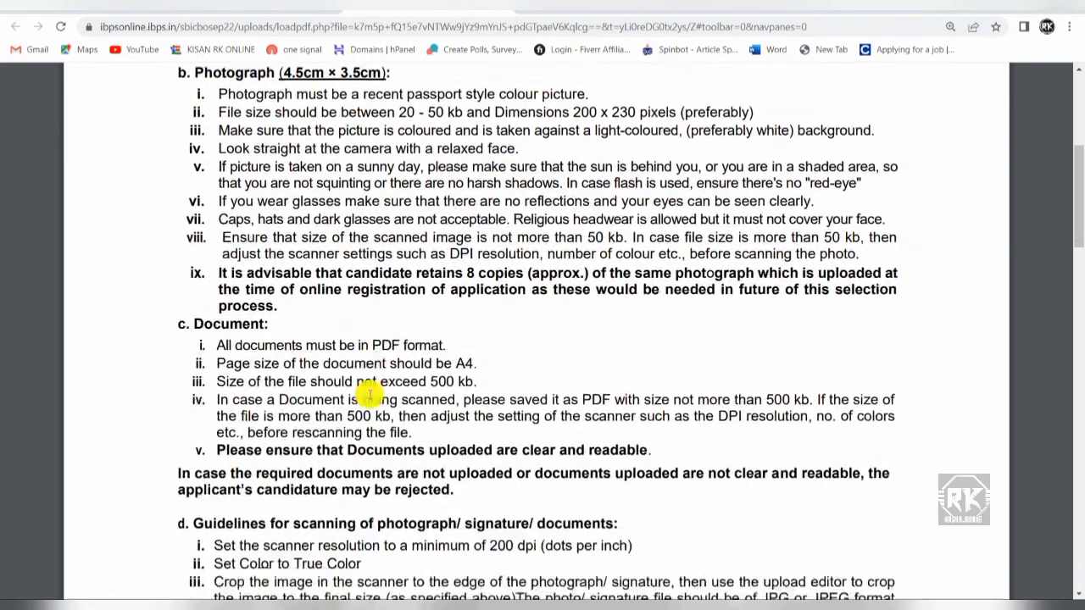
scroll(369, 394, down, 1)
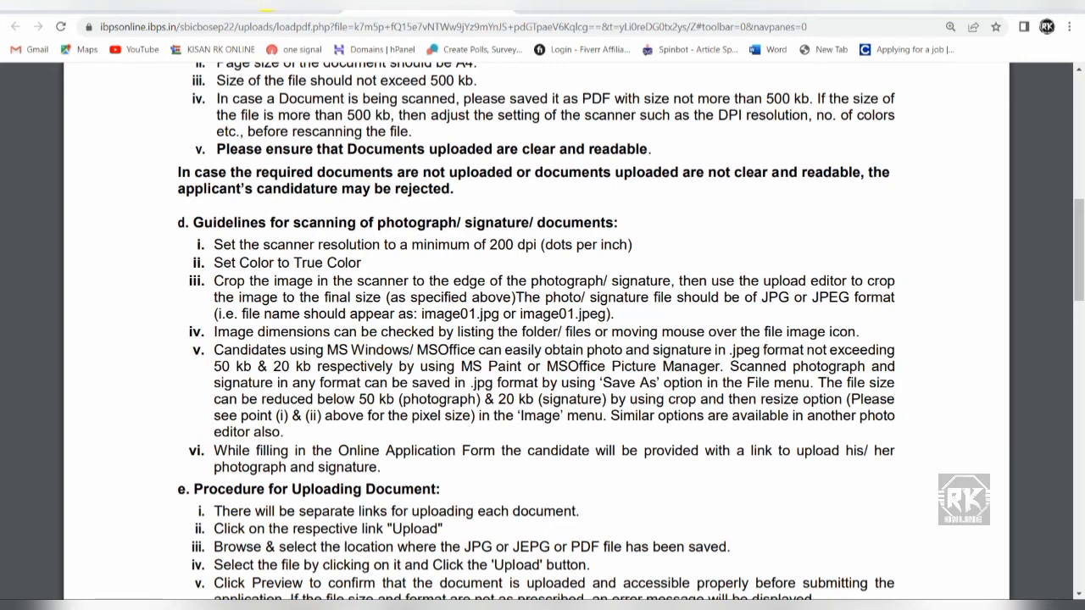
click(265, 8)
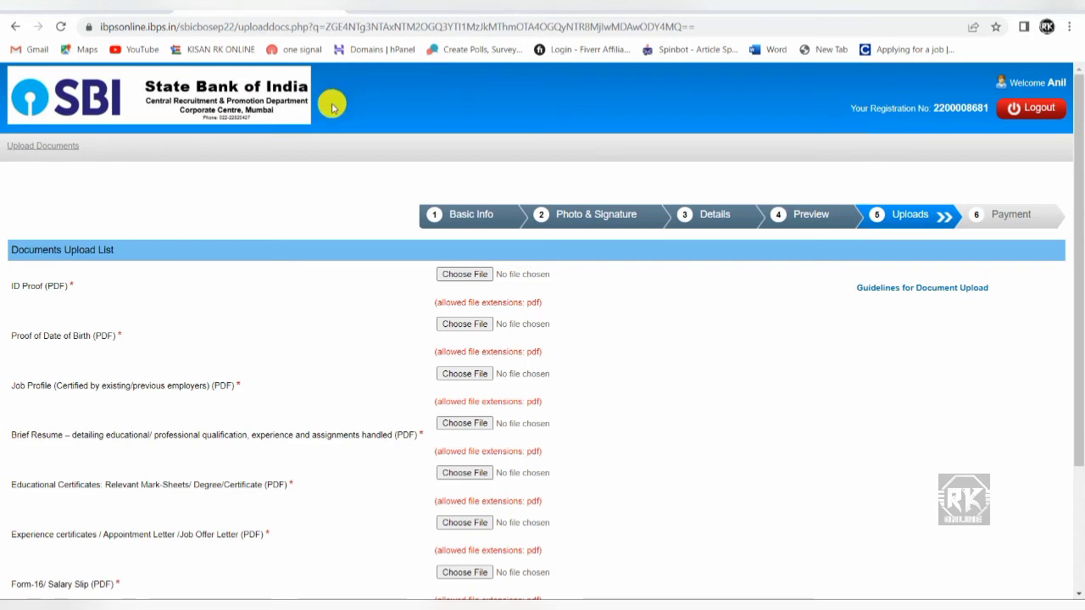
Examine the list of required PDF documents, from ID Proof to Form-16/Salary Slip, and the security code field.
key(ctrl+plus)
key(ctrl+plus)
key(ctrl+plus)
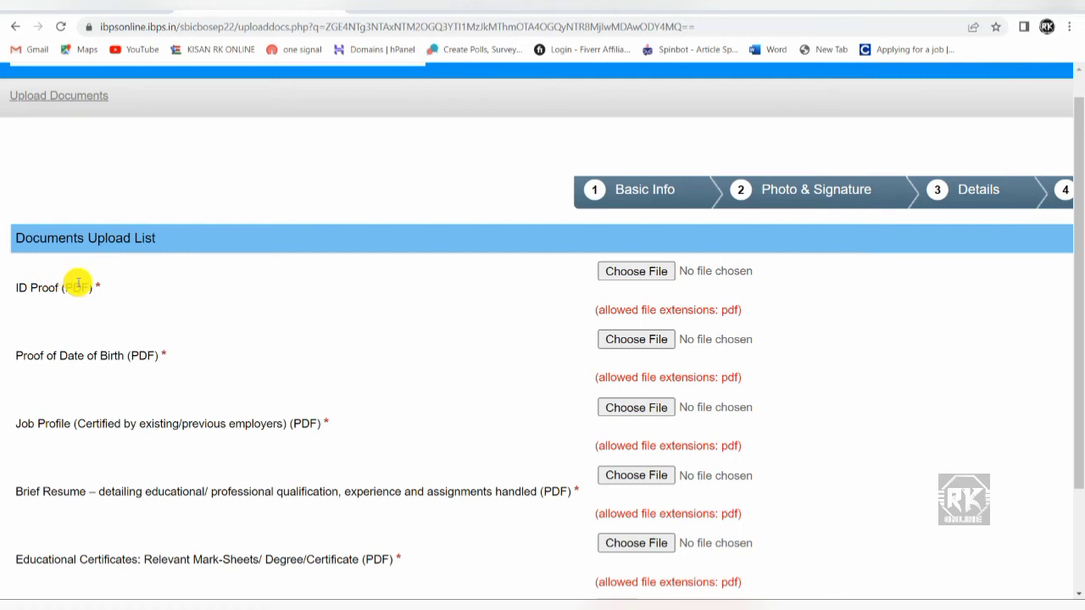
scroll(55, 288, down, 1)
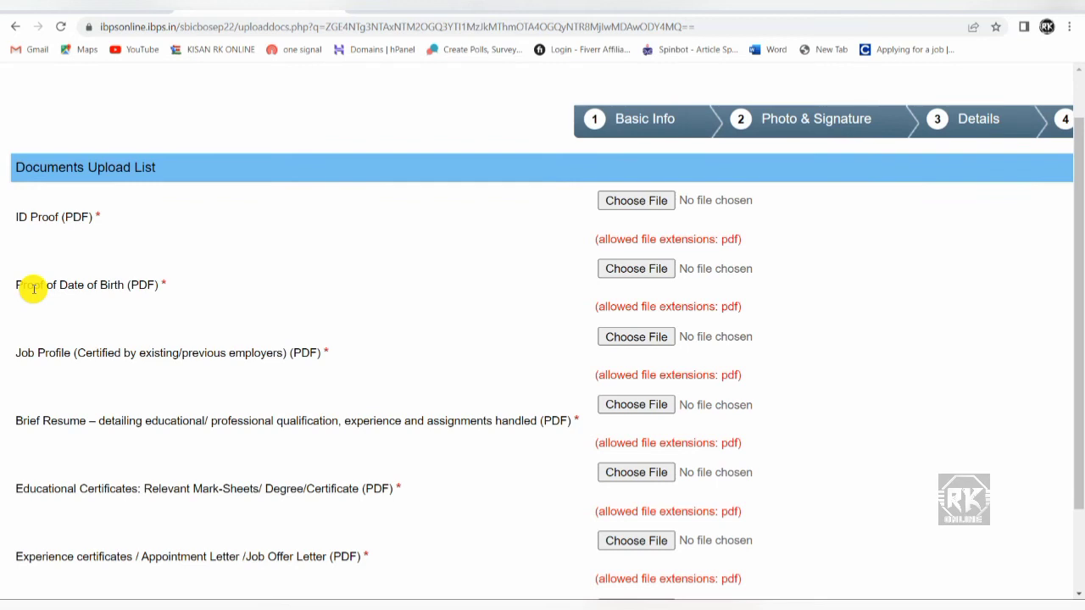
scroll(32, 288, down, 1)
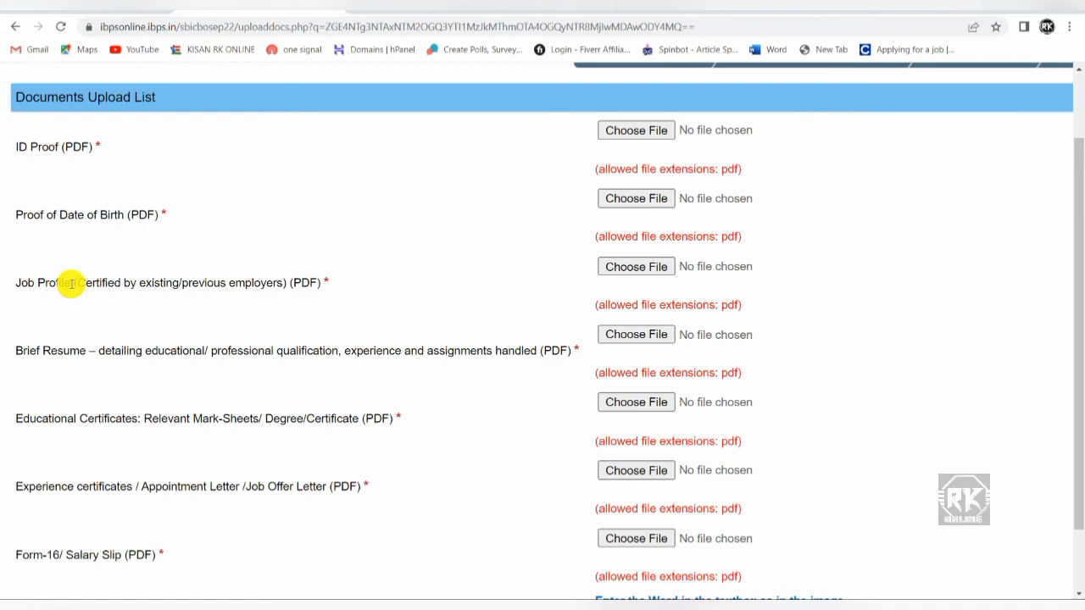
scroll(51, 292, down, 1)
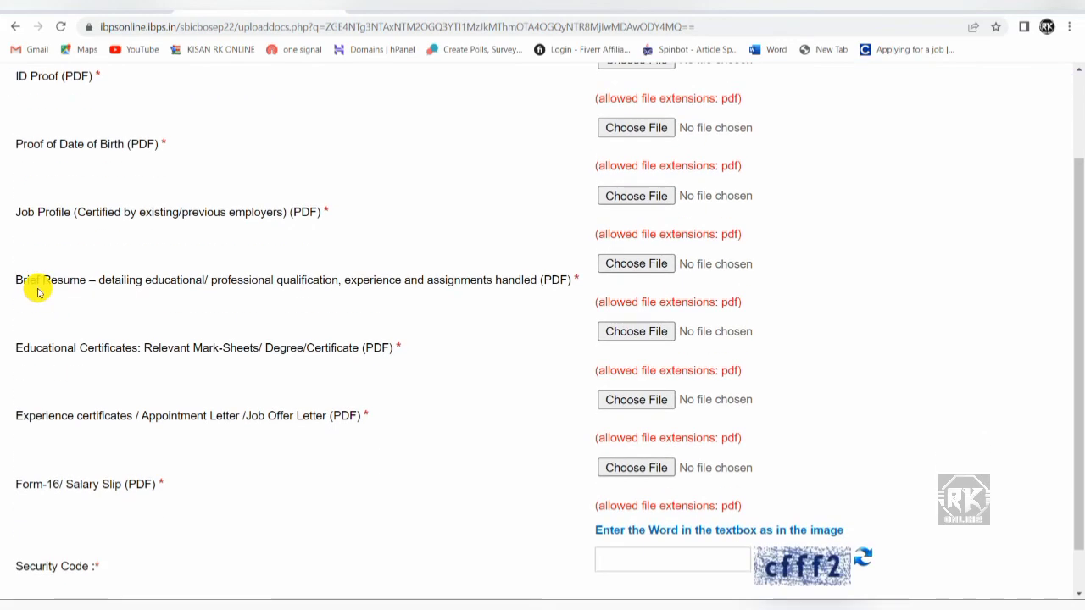
scroll(110, 291, down, 1)
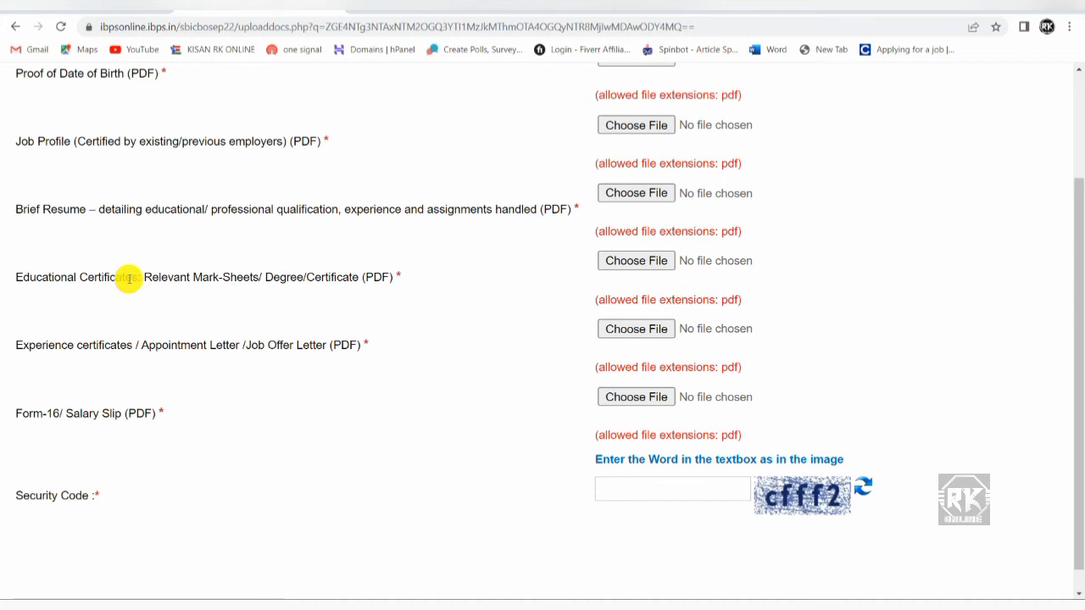
scroll(125, 335, down, 2)
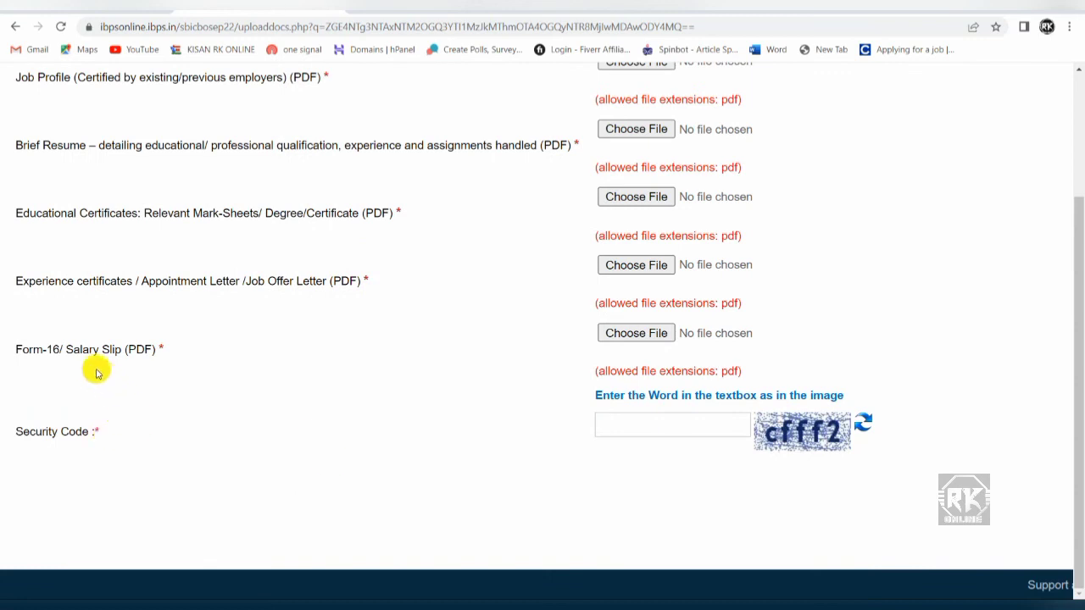
drag(67, 354, 175, 355)
click(241, 368)
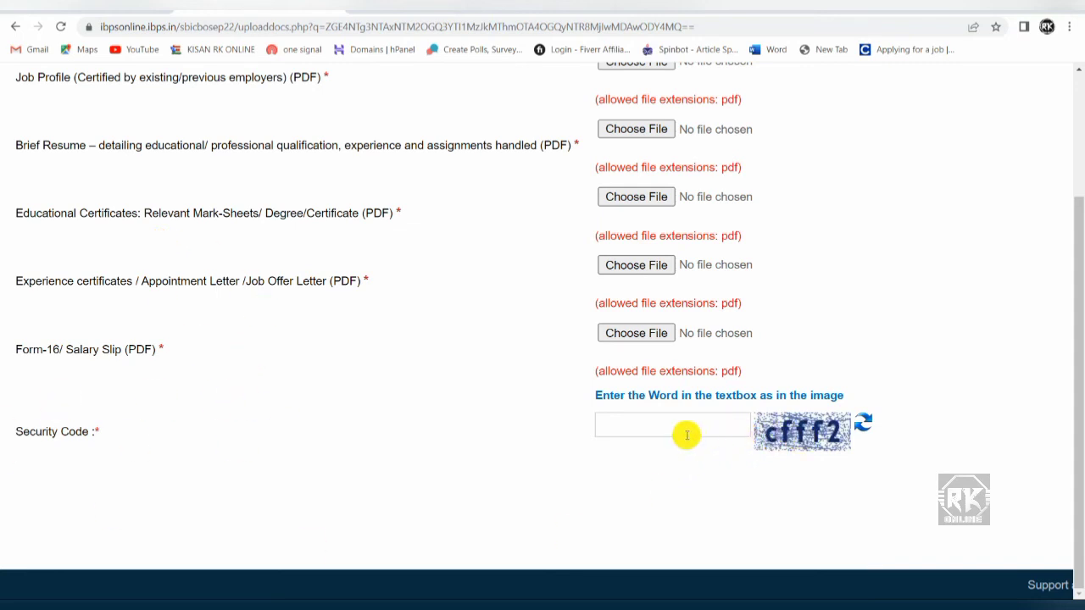
scroll(565, 455, up, 2)
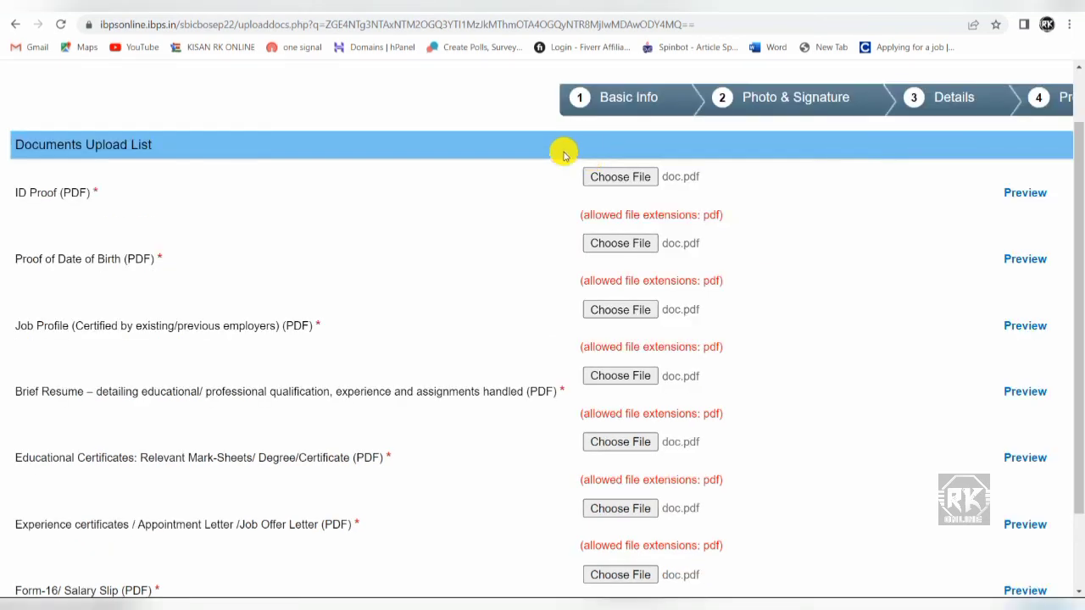
Choose the doc PDF from the Downloads folder as the ID Proof document.
click(624, 184)
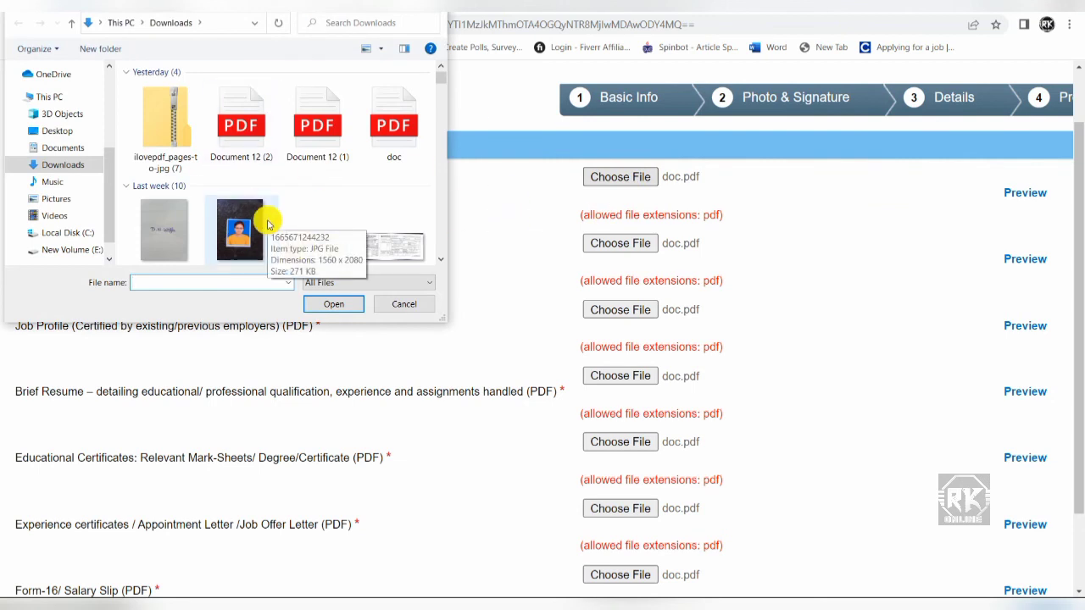
double_click(387, 144)
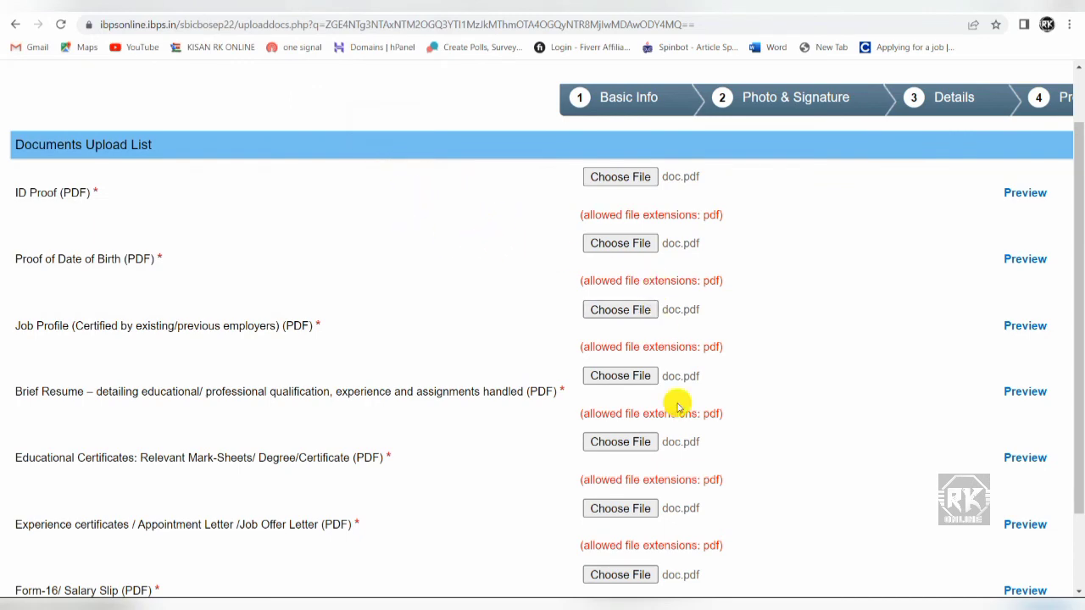
scroll(744, 405, down, 1)
scroll(744, 405, up, 2)
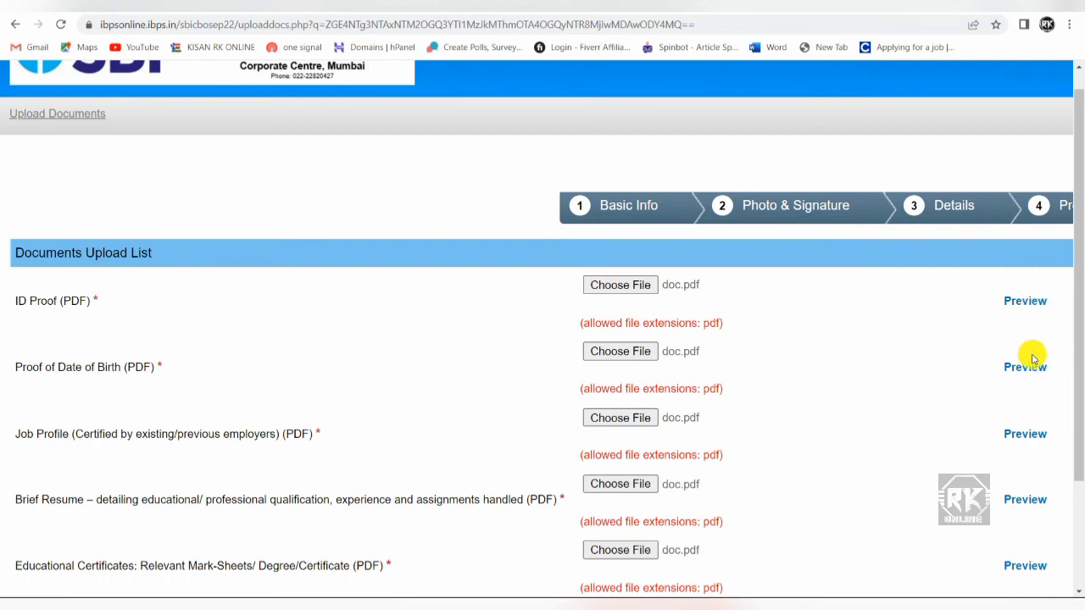
Save the uploaded documents and confirm that the data is correct to continue to the payment stage.
key(ctrl+minus)
key(ctrl+minus)
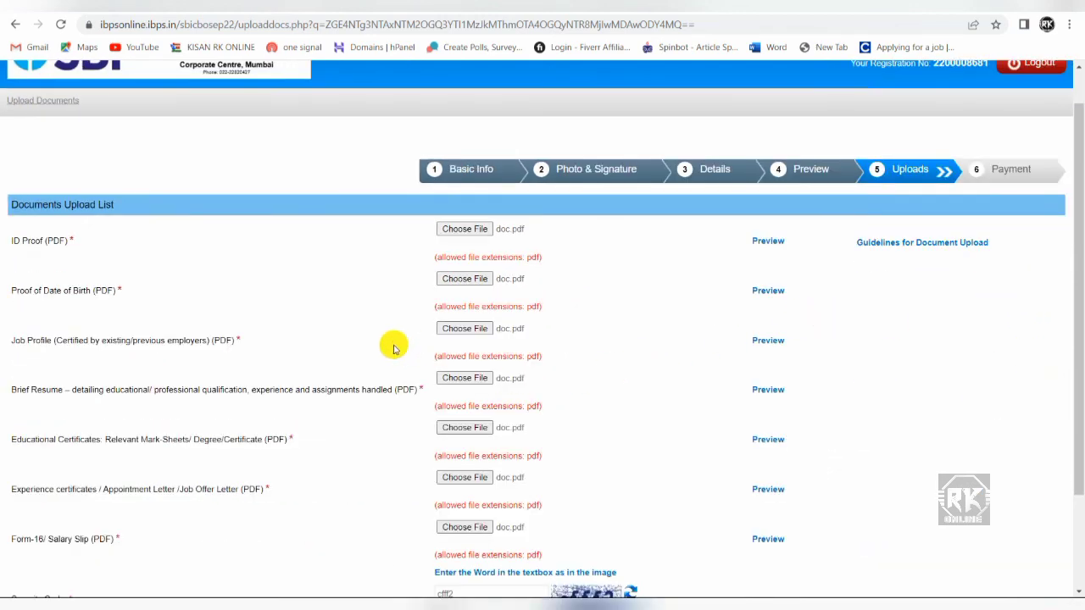
scroll(395, 344, down, 2)
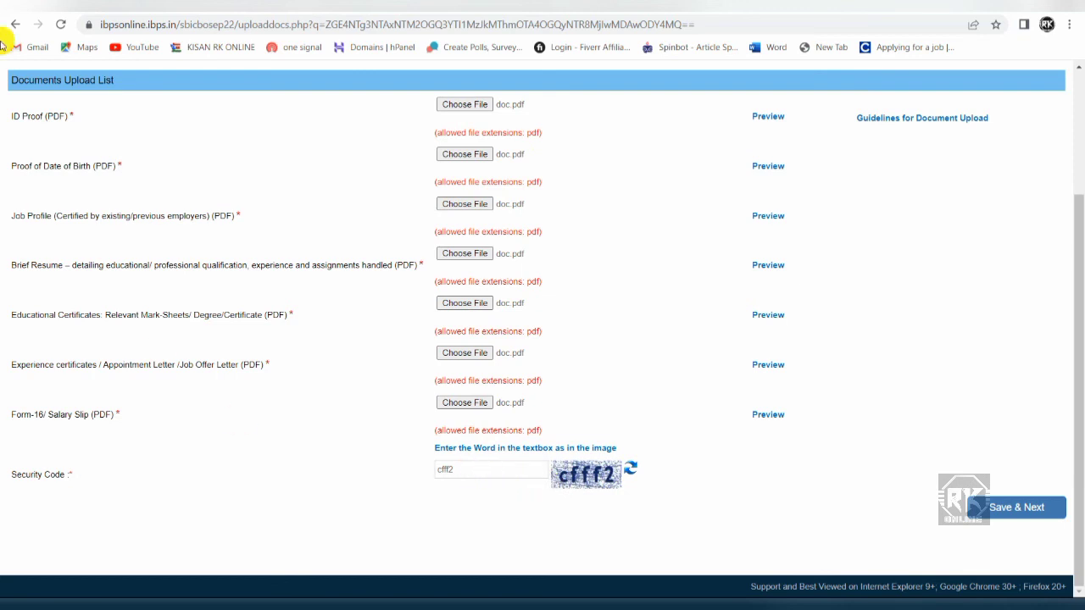
click(1006, 512)
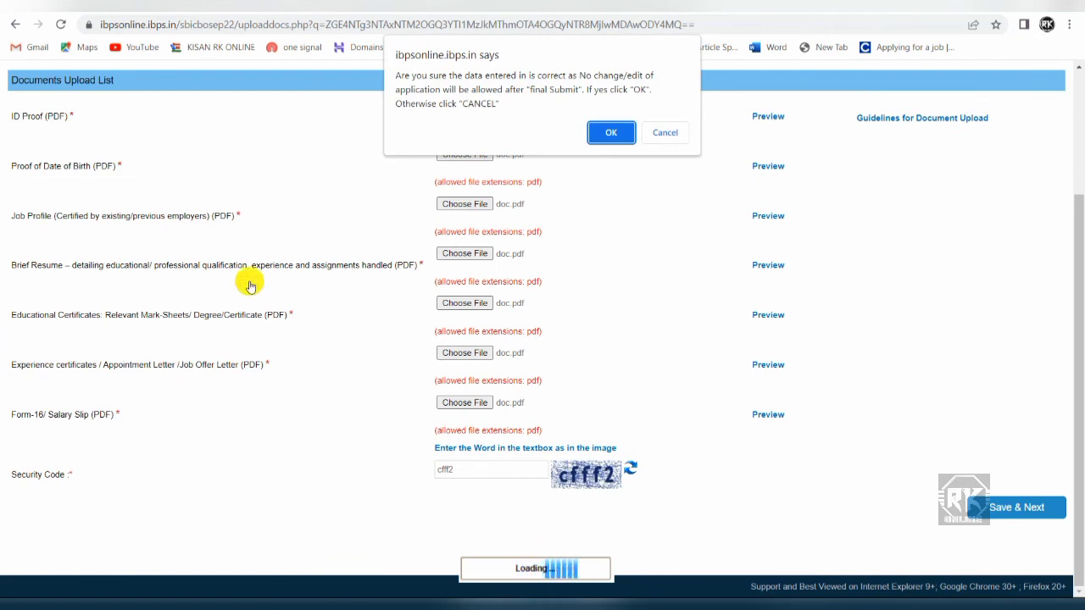
click(600, 133)
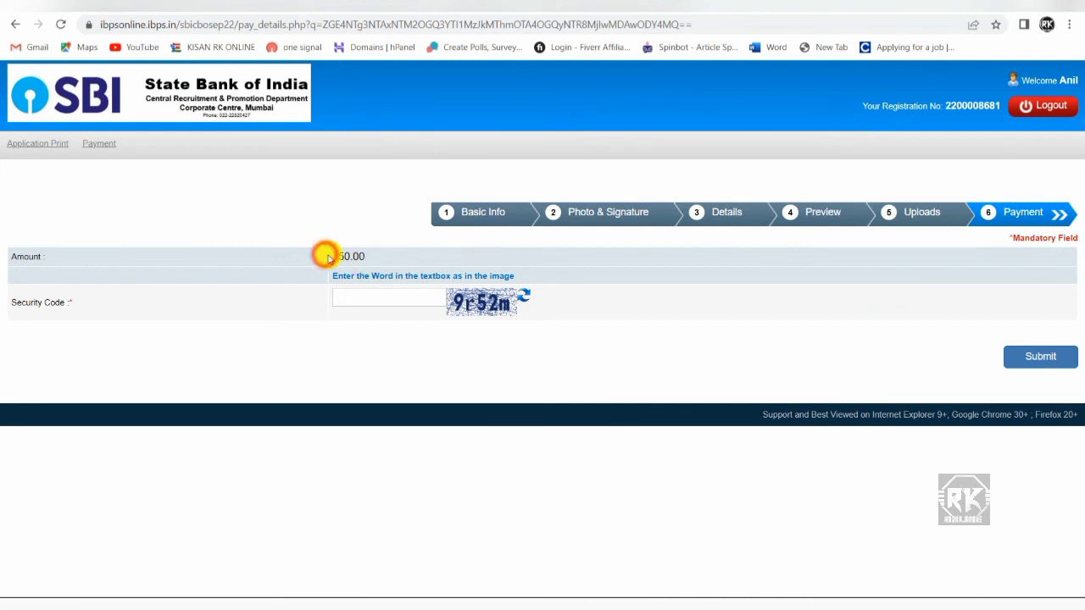
Enter the security code shown in the image, submit the application fee form and confirm the submission to reach the payment gateway.
click(375, 296)
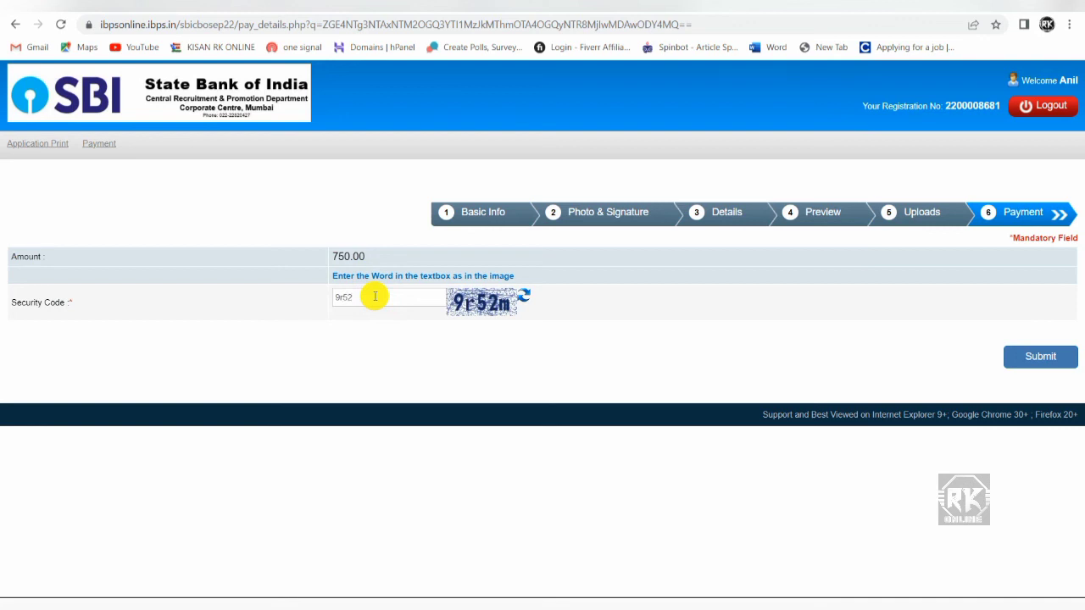
click(1052, 359)
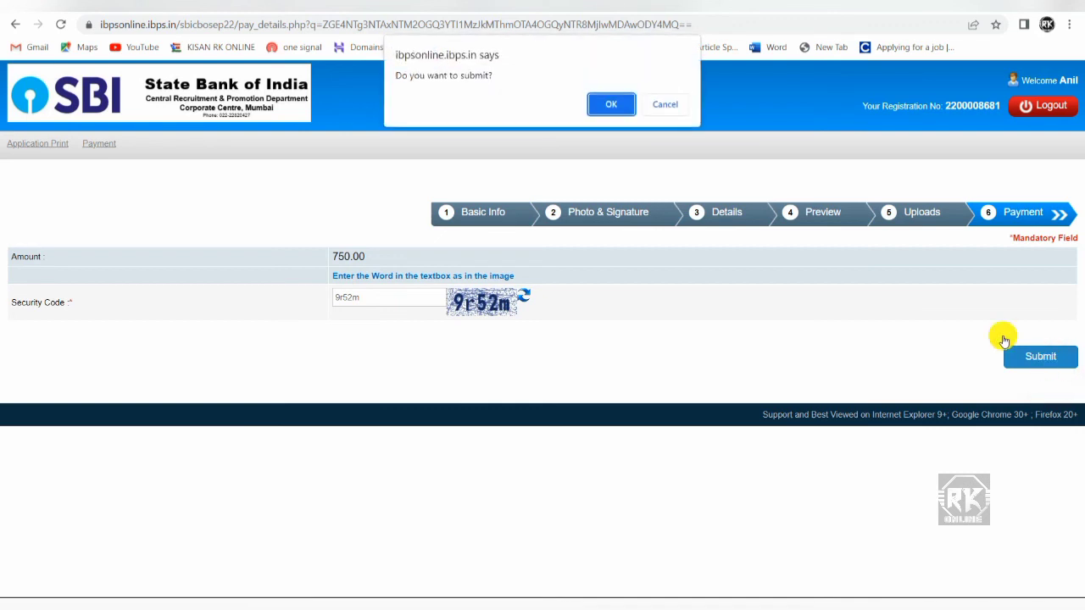
click(603, 103)
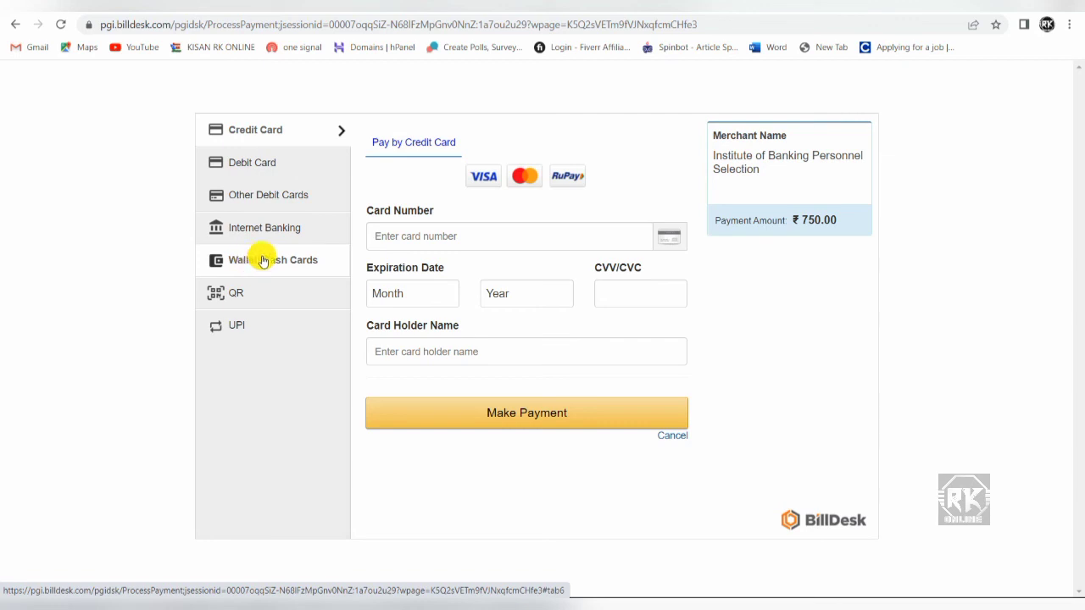
Choose QR as the payment method, proceed with the payment and reveal the UPI QR code for scanning.
click(249, 299)
click(442, 293)
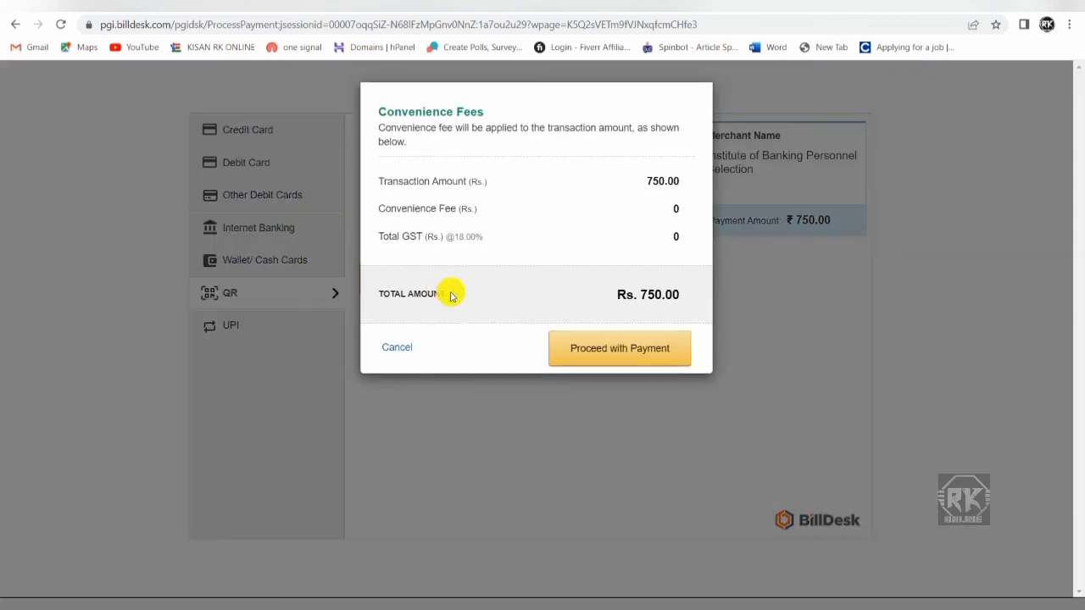
click(594, 338)
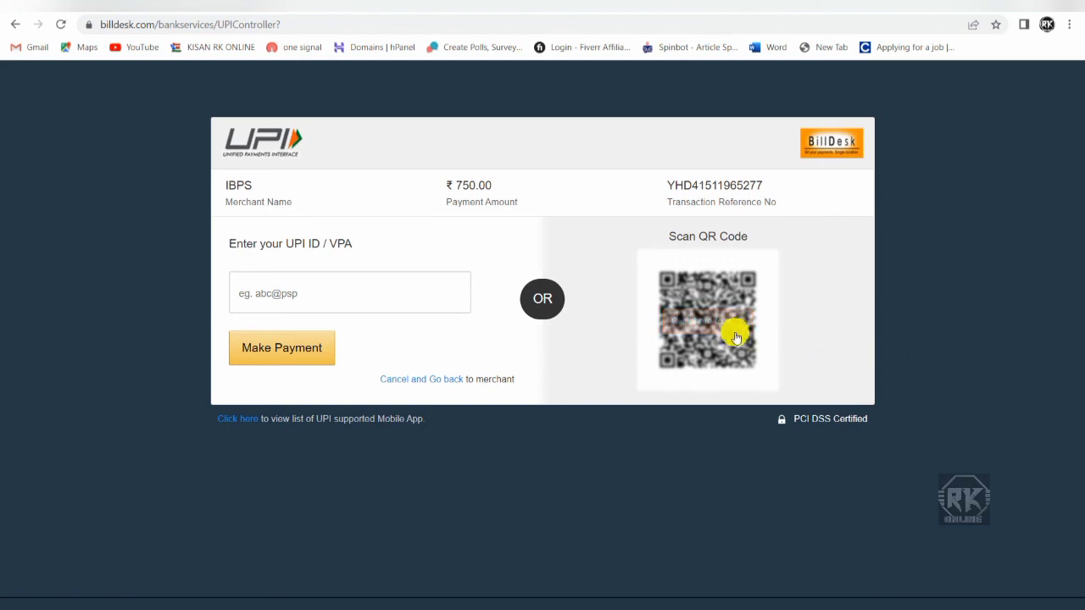
click(705, 326)
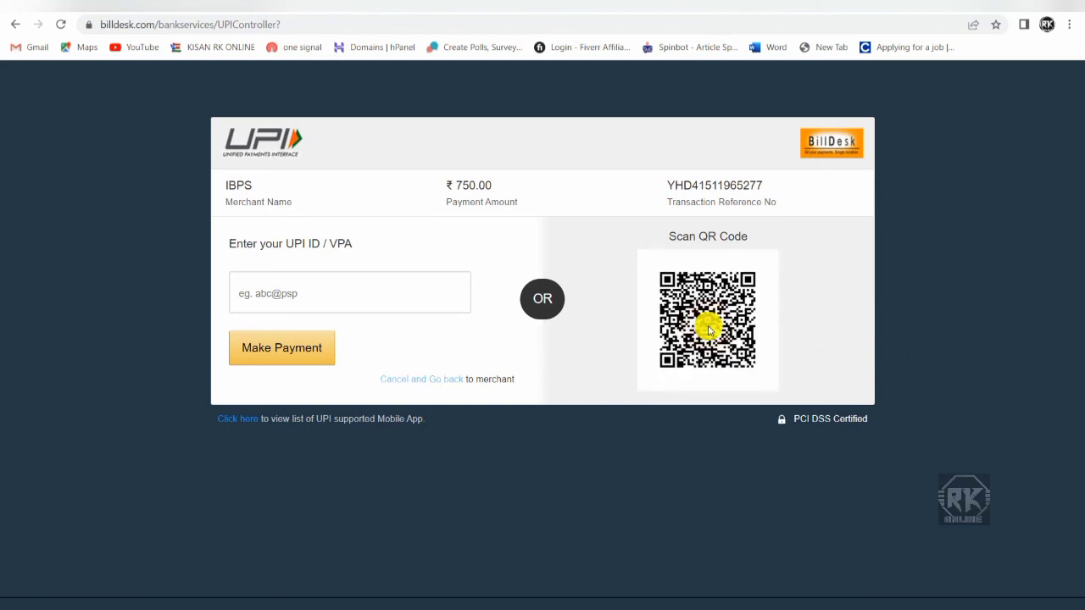